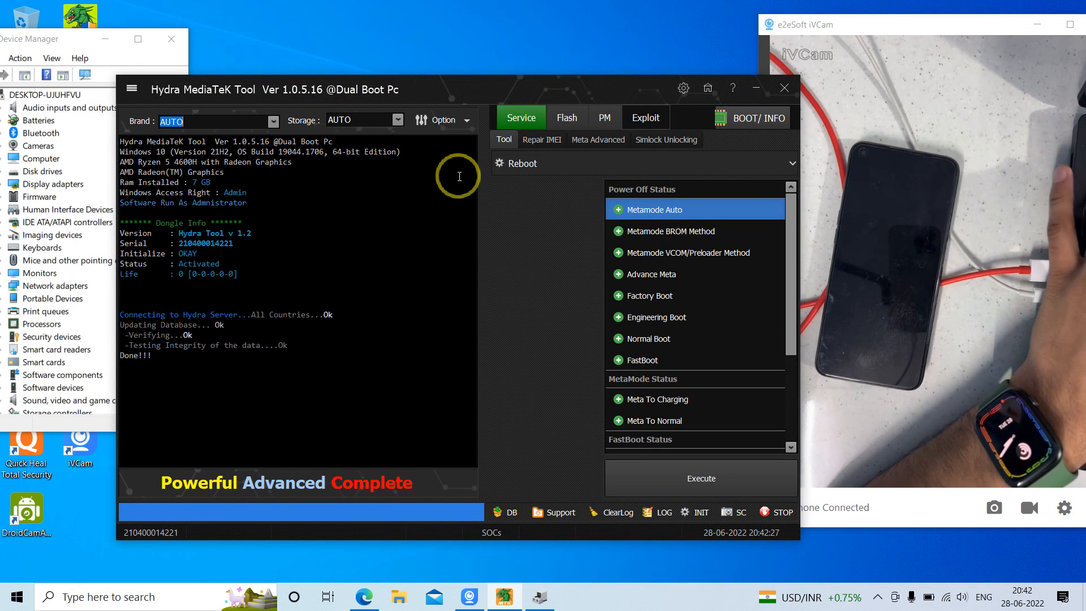
# Open the Flash section and examine the general protocol, reboot configuration and read-info options
pyautogui.click(567, 119)
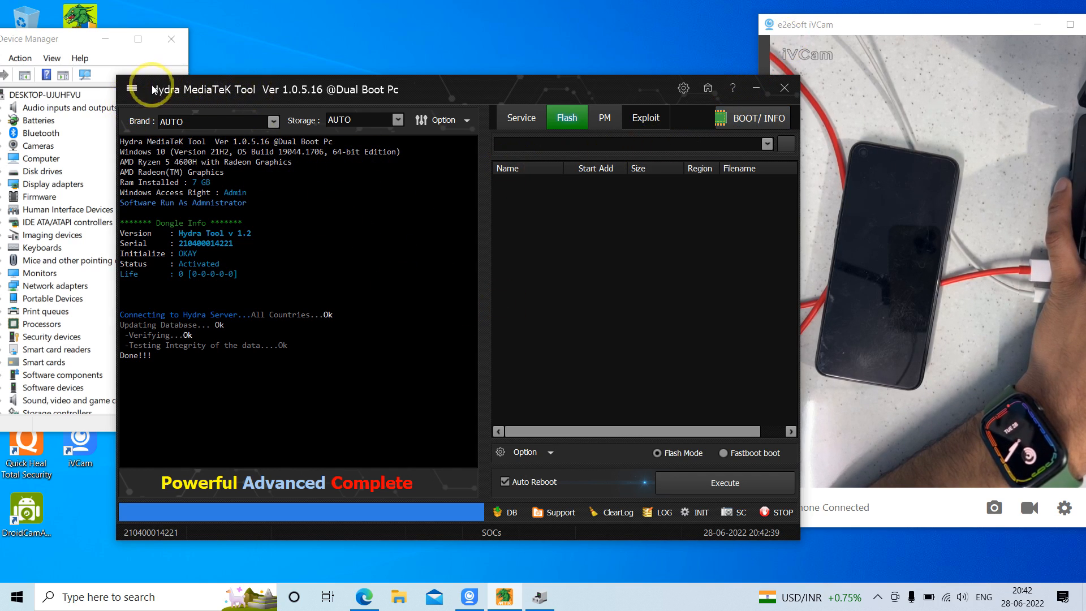
pyautogui.click(464, 126)
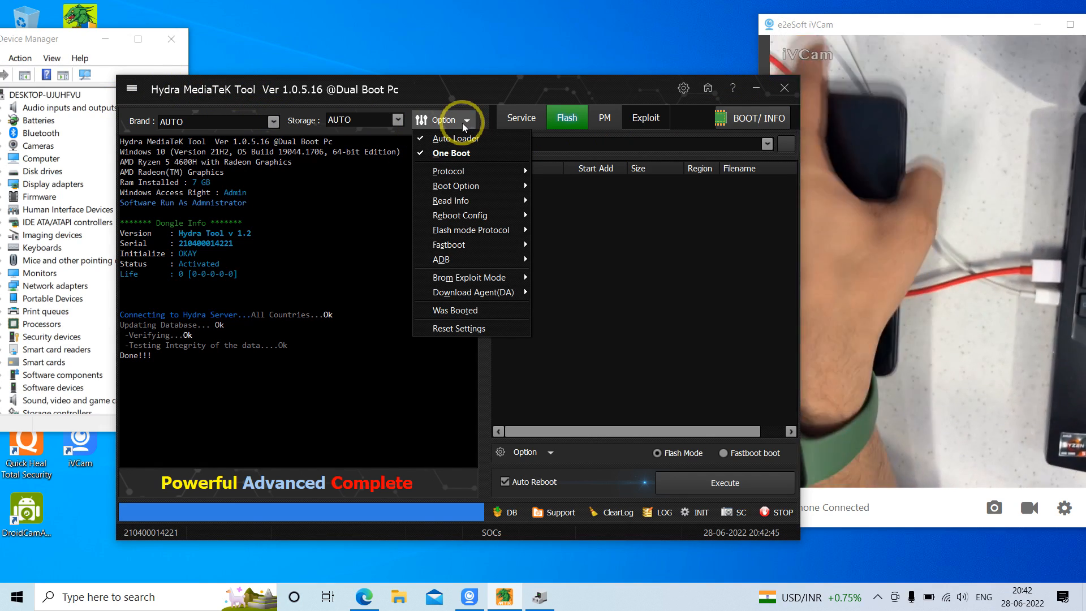
pyautogui.moveTo(482, 174)
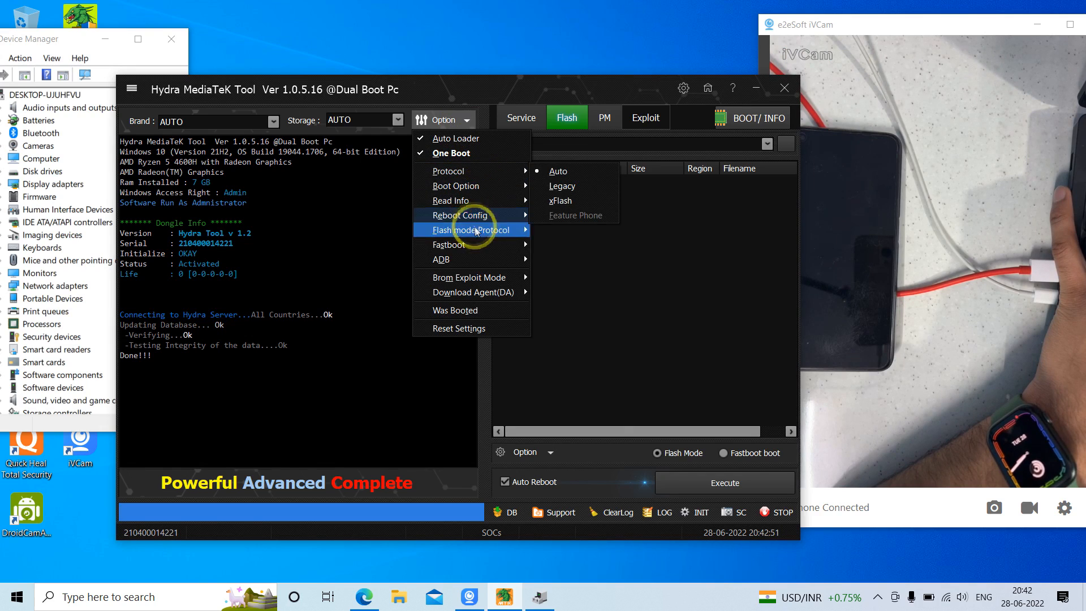
pyautogui.moveTo(481, 247)
pyautogui.moveTo(499, 220)
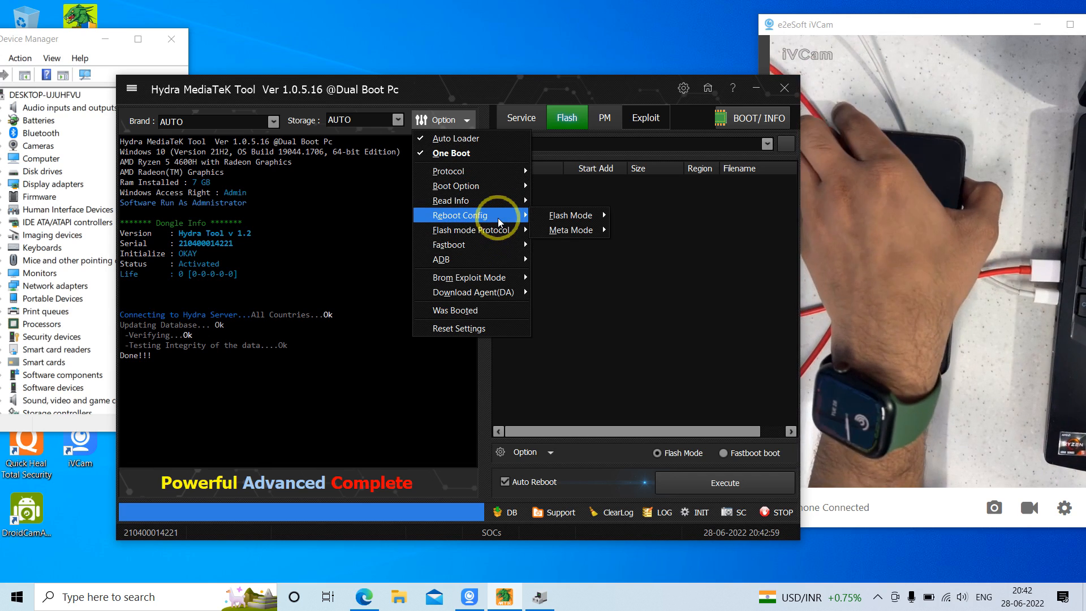
pyautogui.moveTo(555, 222)
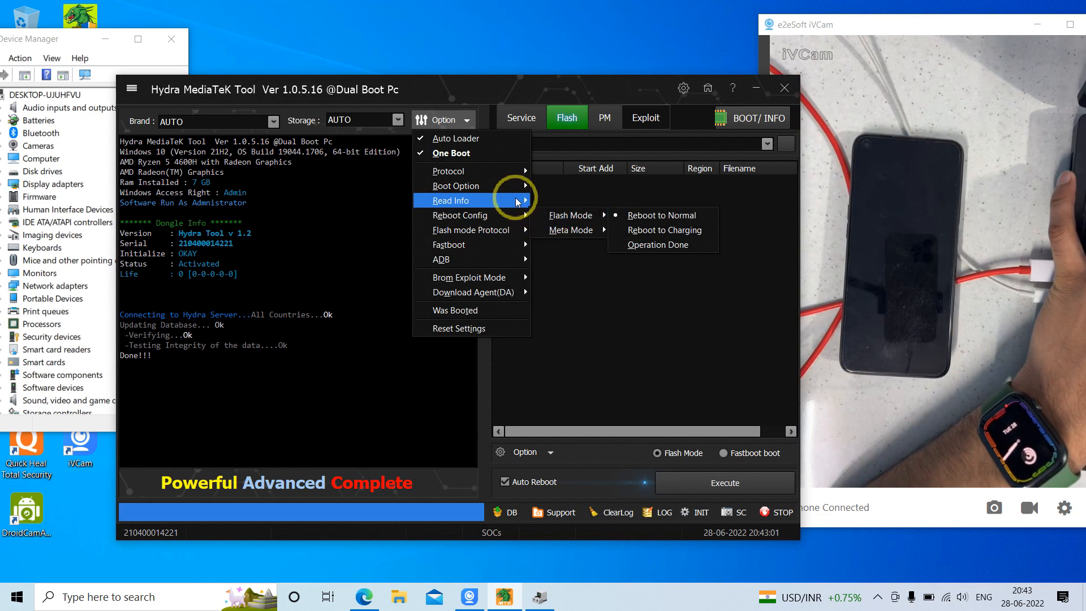
pyautogui.moveTo(515, 197)
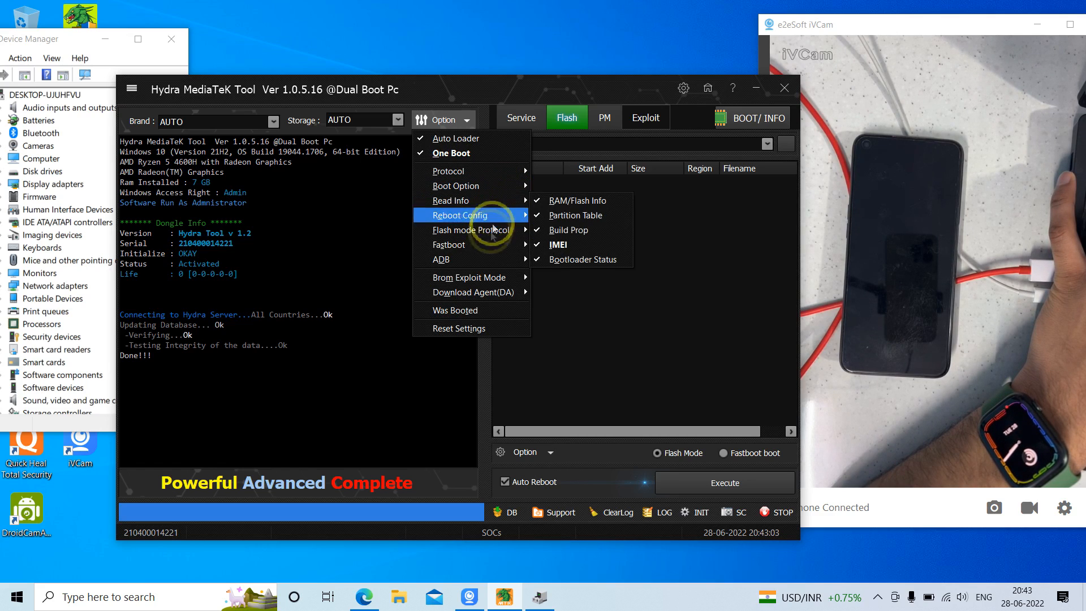
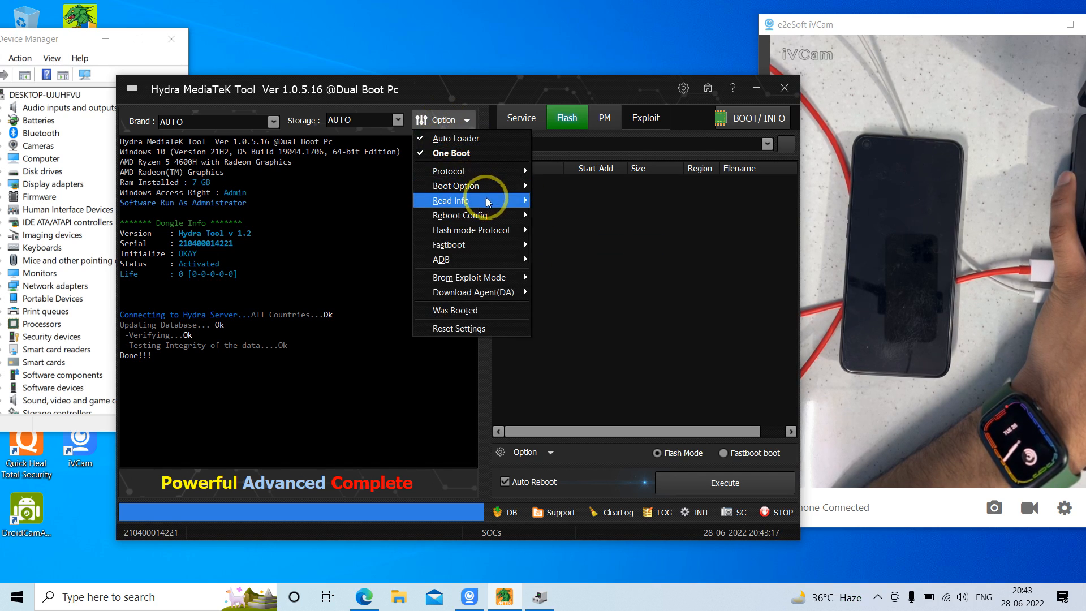
# Exclude IMEI from the Read Info options and reopen that list to check which items are enabled
pyautogui.click(583, 246)
pyautogui.click(453, 118)
pyautogui.moveTo(499, 200)
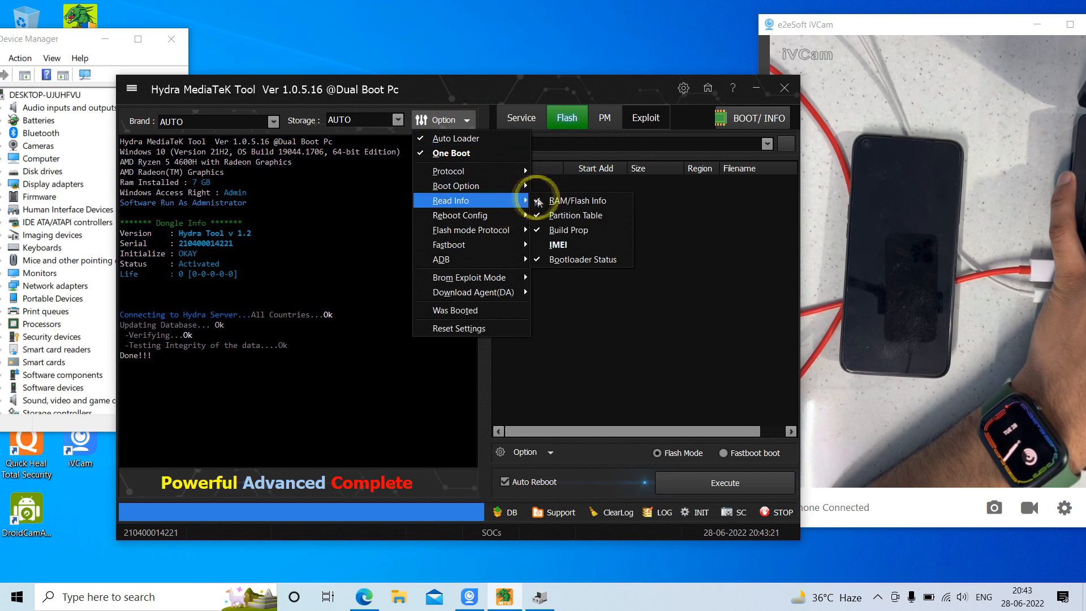
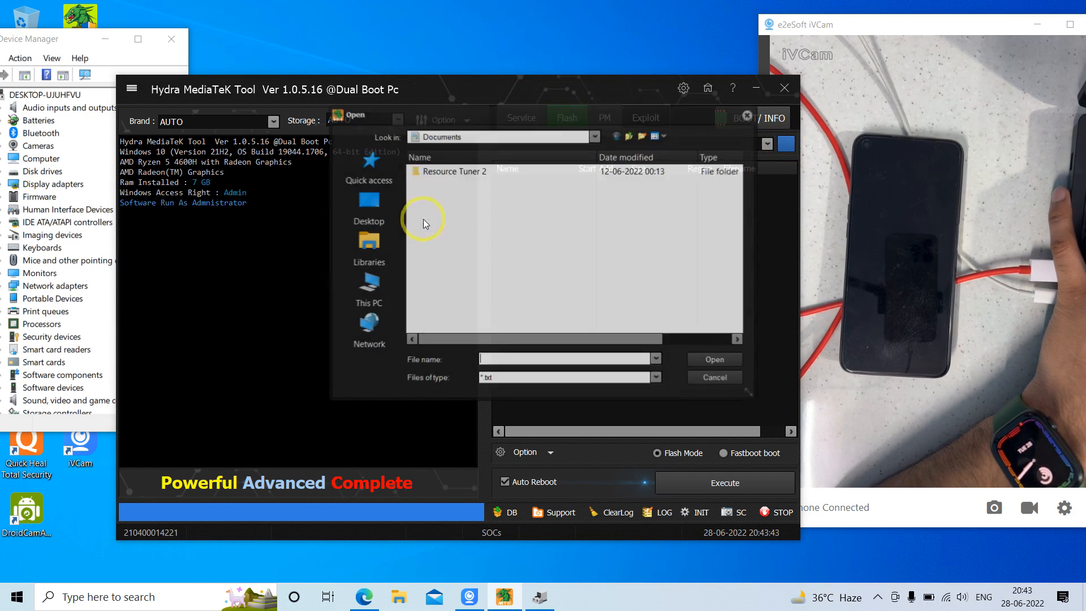
pyautogui.click(348, 209)
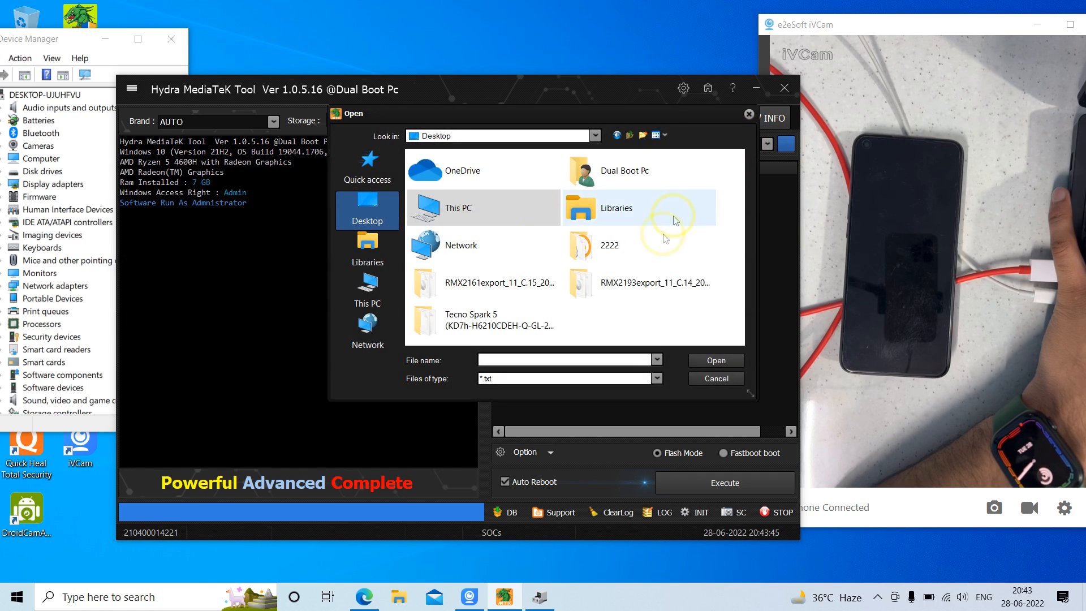
pyautogui.doubleClick(497, 291)
pyautogui.click(478, 199)
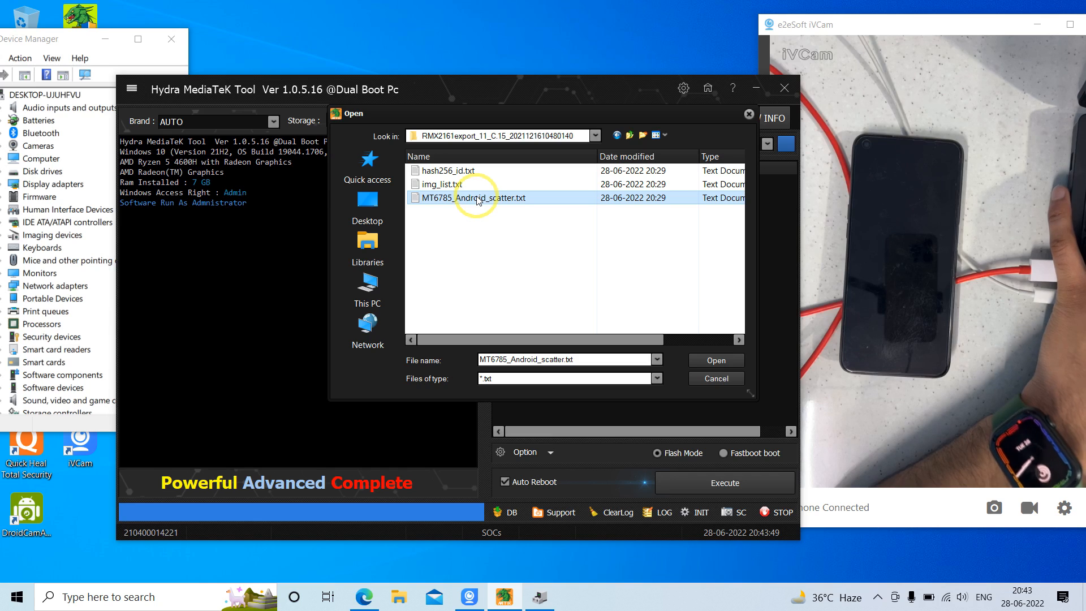
pyautogui.click(730, 360)
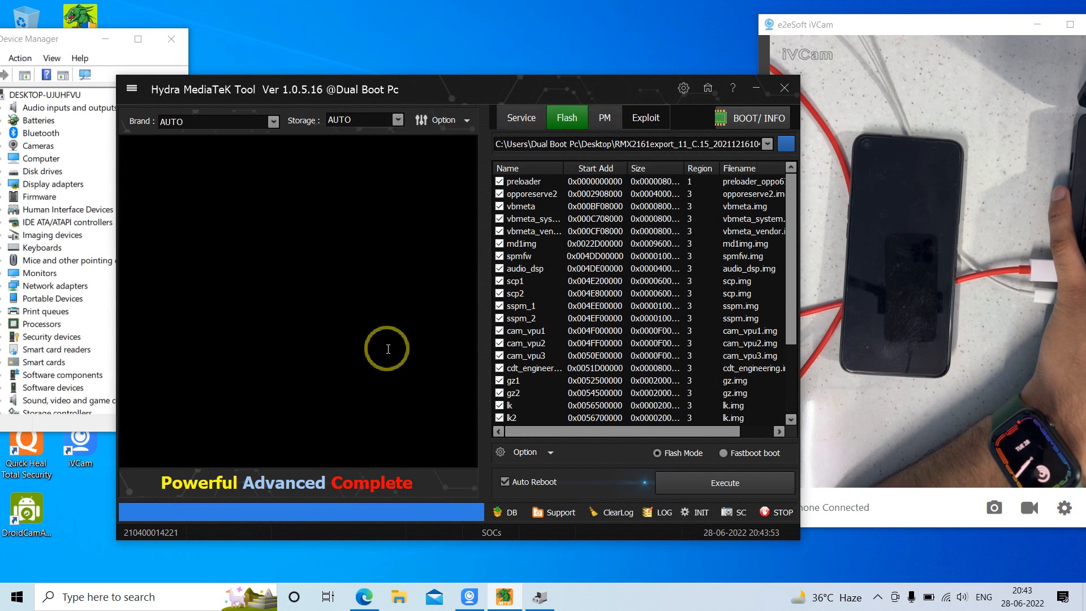
# Try to launch the Hydra Main Module from the desktop, dismiss the error and return to Hydra MediaTek Tool
pyautogui.click(754, 87)
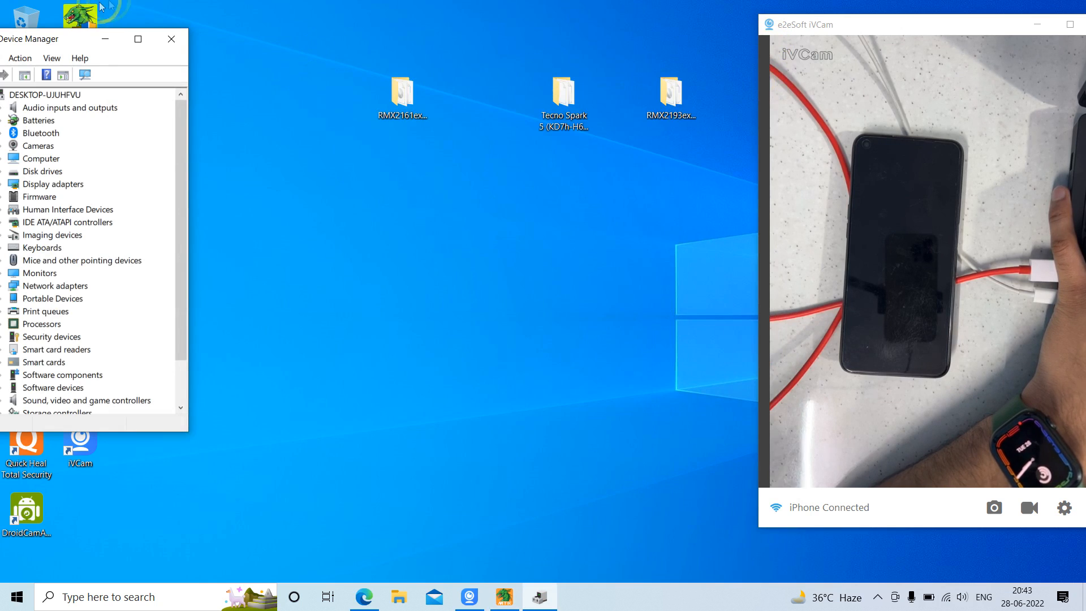
pyautogui.click(105, 41)
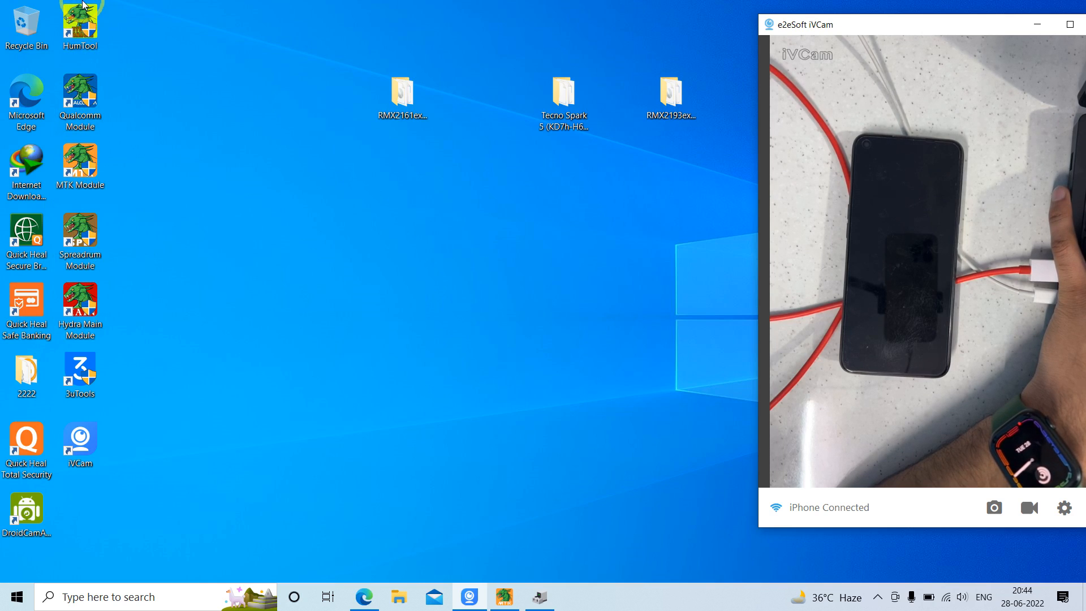
pyautogui.click(89, 310)
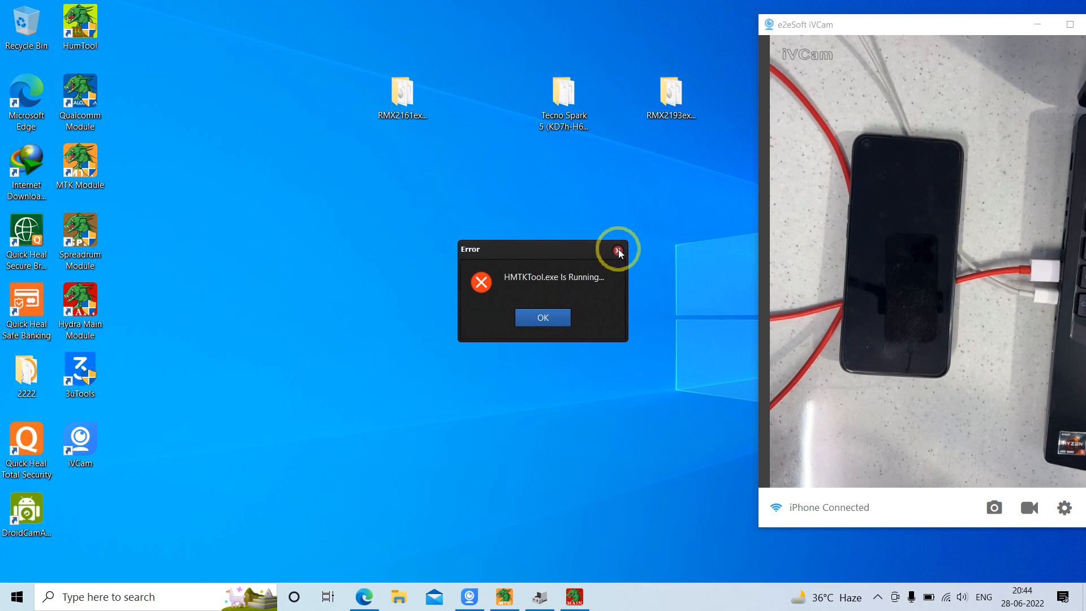
pyautogui.click(618, 250)
pyautogui.click(504, 597)
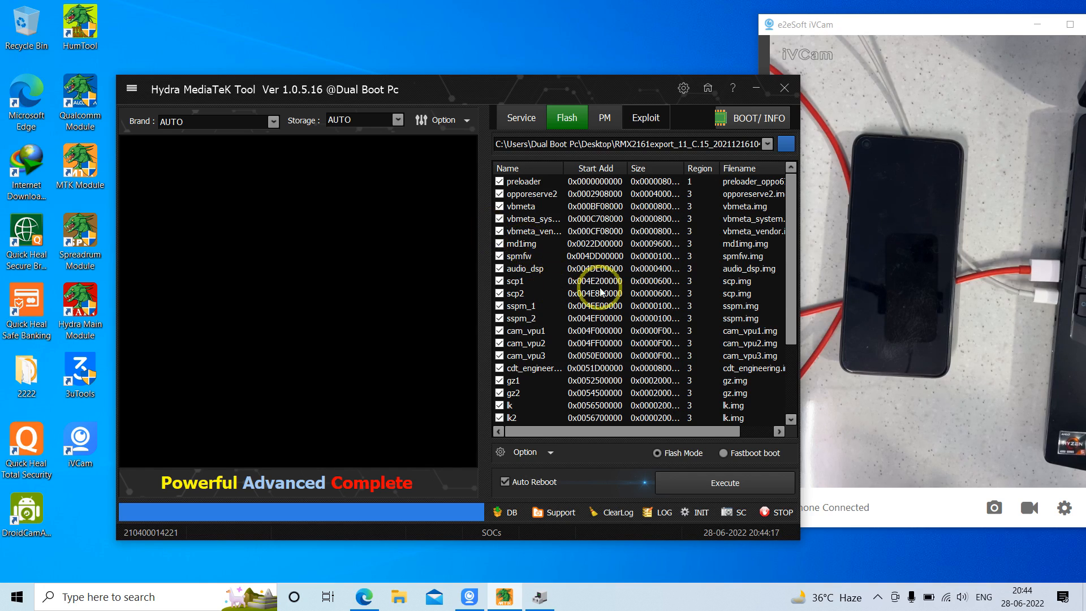
# Look over the loaded partition list and bring Device Manager in front of the flashing tool
pyautogui.moveTo(792, 202); pyautogui.dragTo(793, 175)
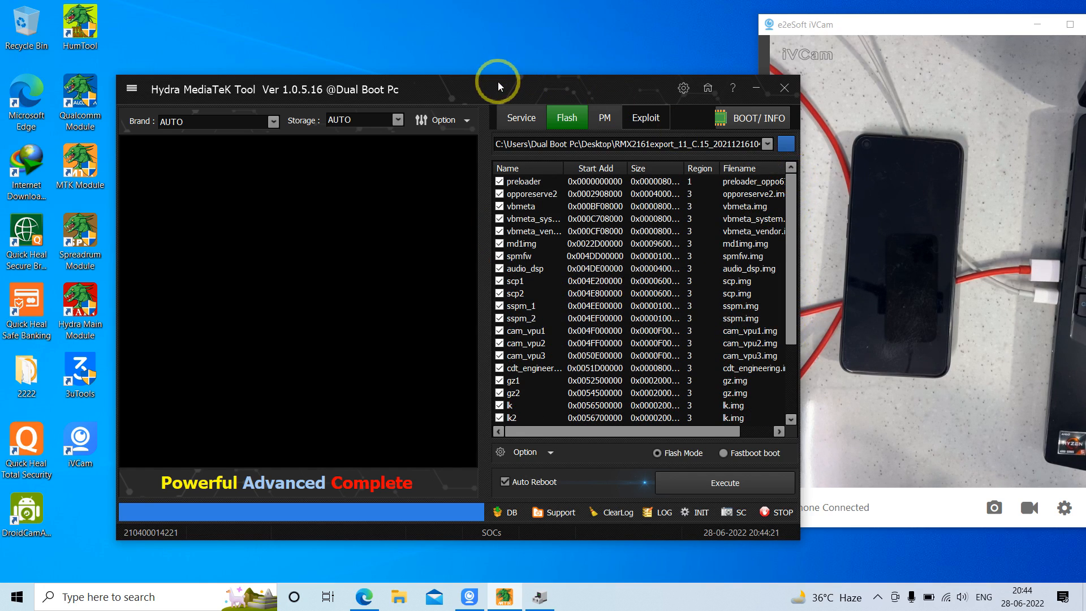
pyautogui.click(538, 594)
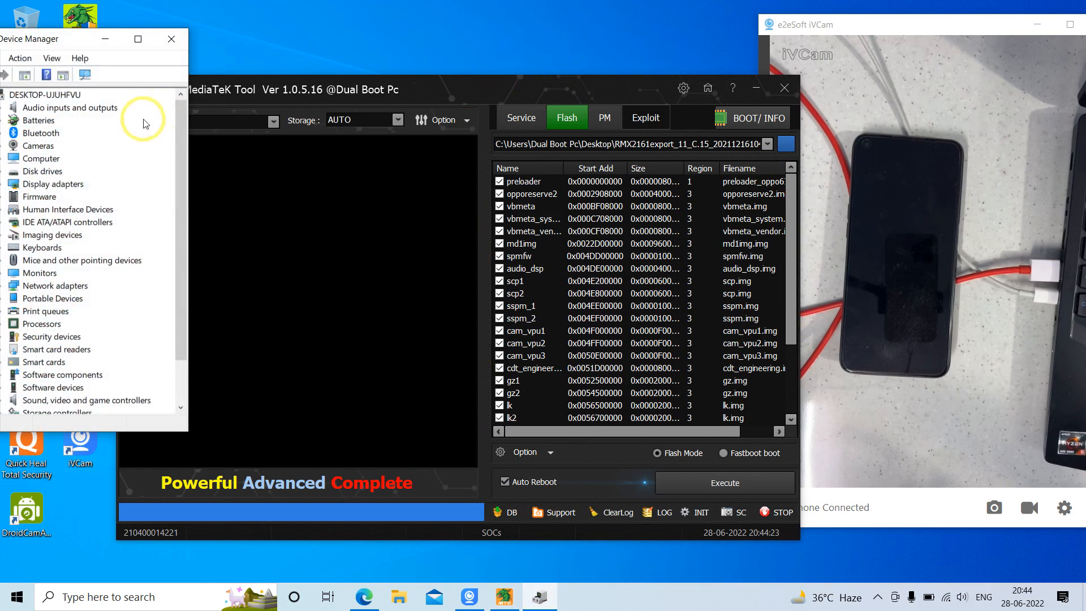
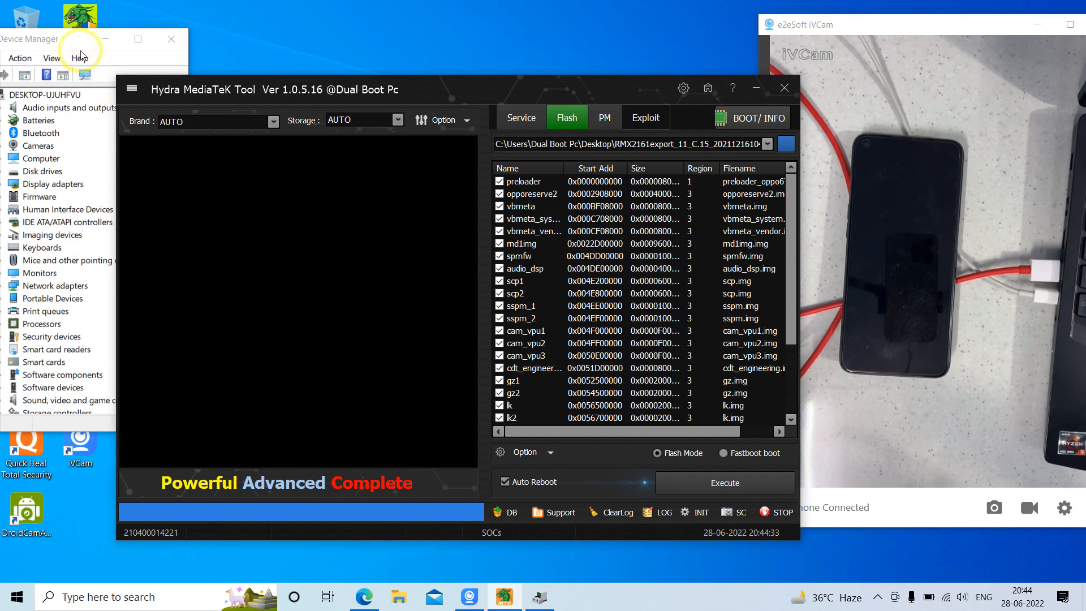
# Reposition the Device Manager window slightly beside the flashing tool and return to Hydra MediaTek Tool
pyautogui.click(61, 50)
pyautogui.moveTo(59, 48); pyautogui.dragTo(68, 46)
pyautogui.click(285, 91)
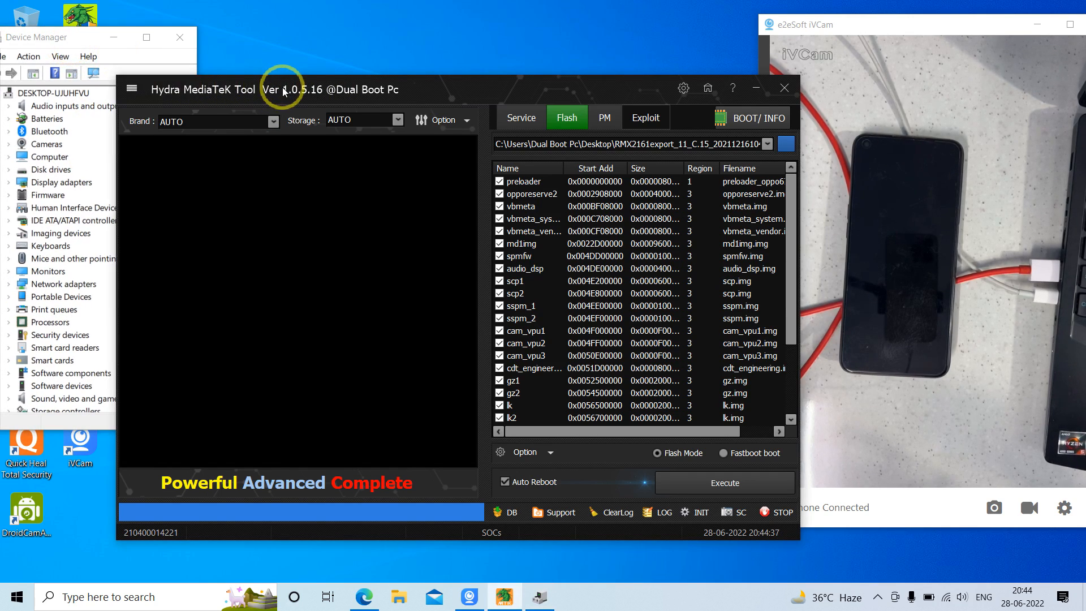
# Execute the flash of all checked RMX2161 firmware partitions with Auto Reboot enabled, and agree to continue flashing
pyautogui.click(714, 493)
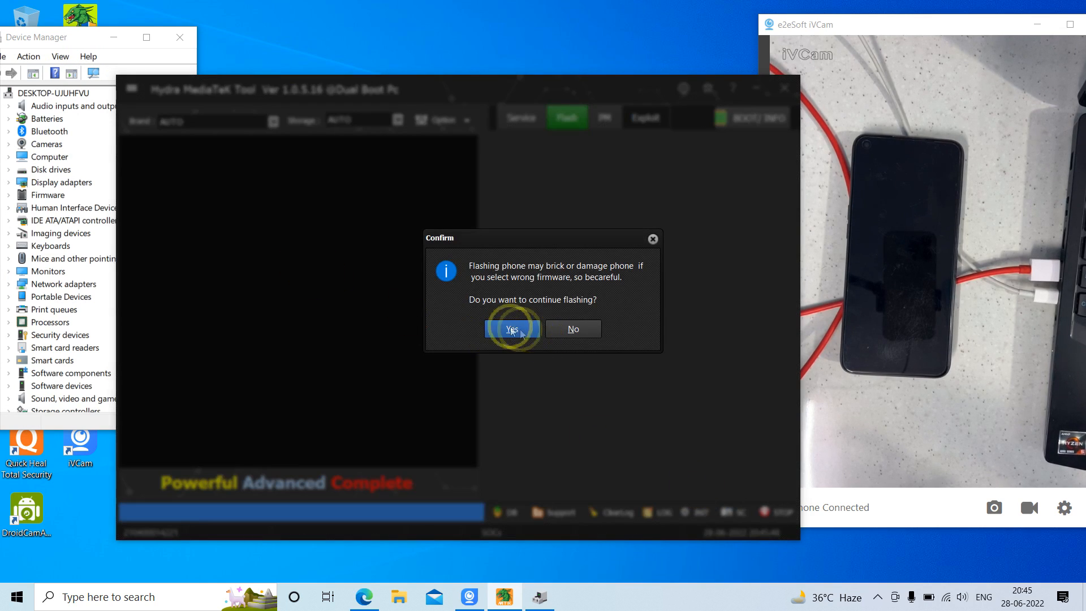
pyautogui.click(507, 328)
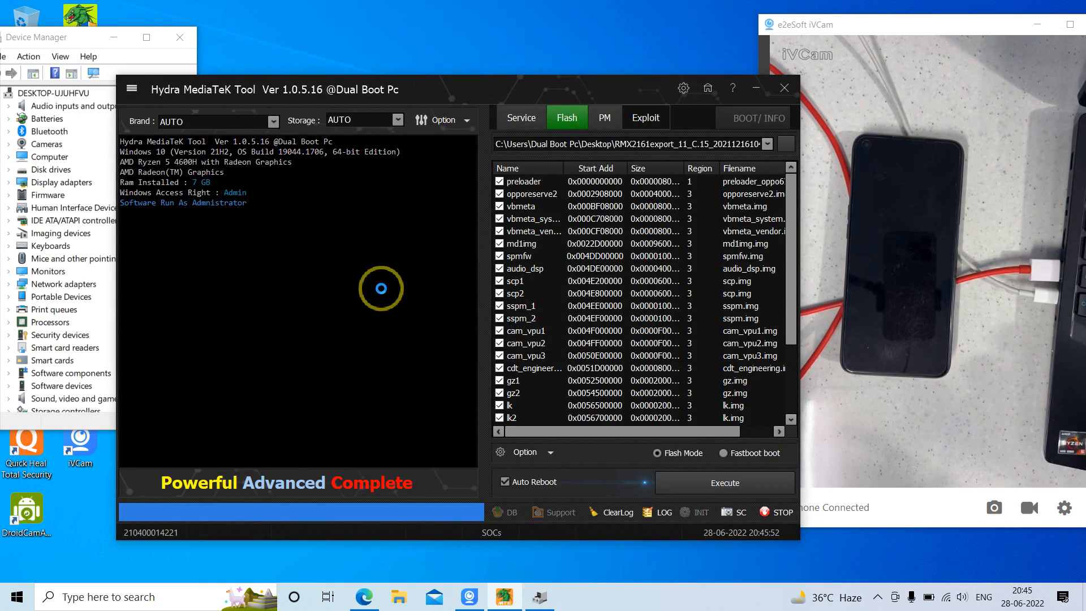
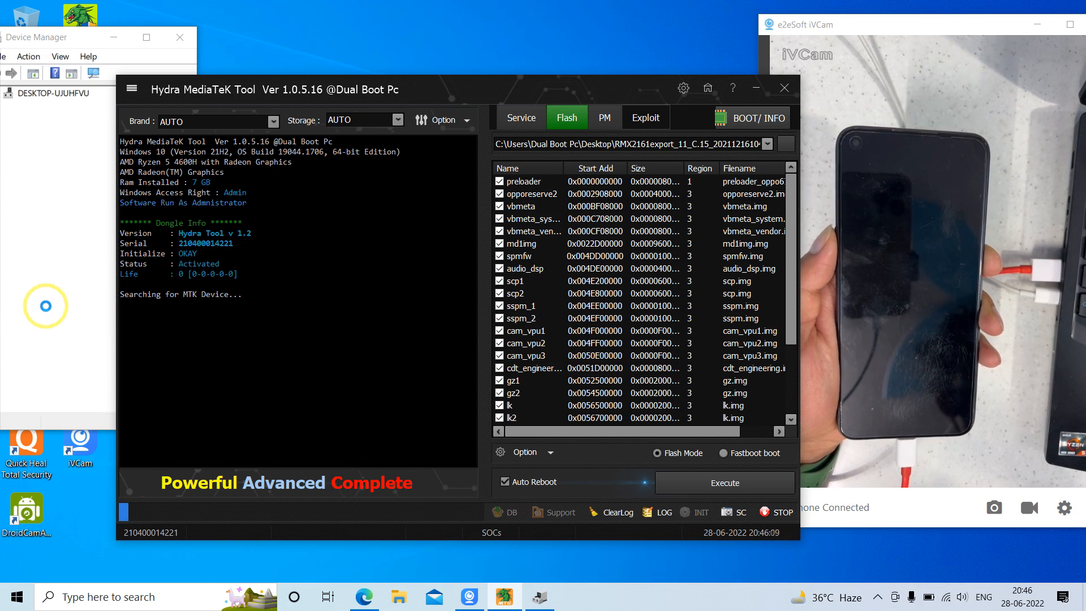
# Expand Ports (COM & LPT) in Device Manager and check the connected phone's MediaTek PreLoader USB VCOM entry
pyautogui.doubleClick(54, 309)
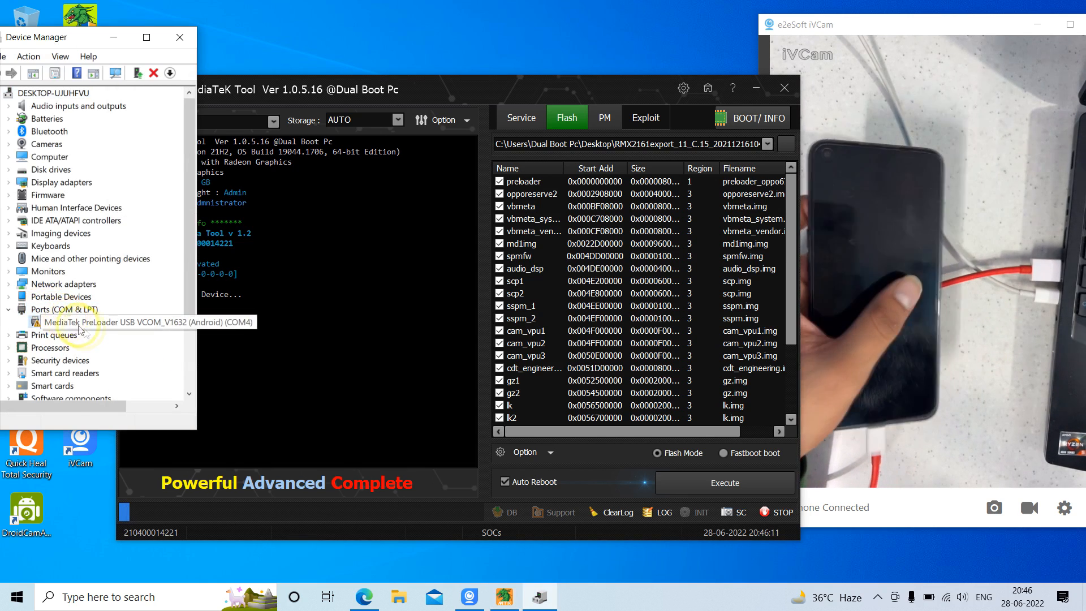
pyautogui.click(65, 322)
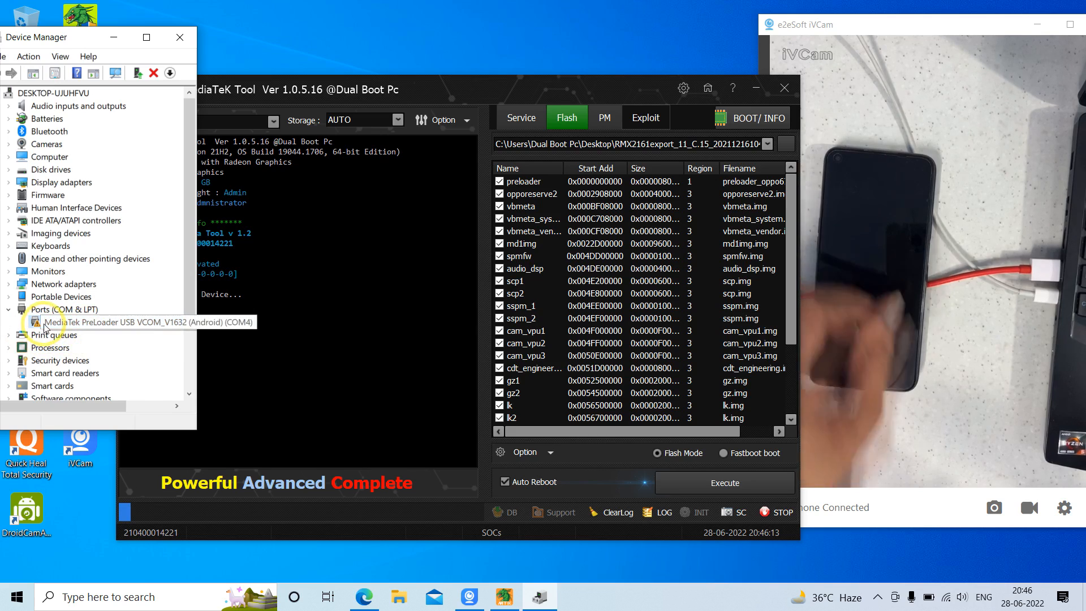
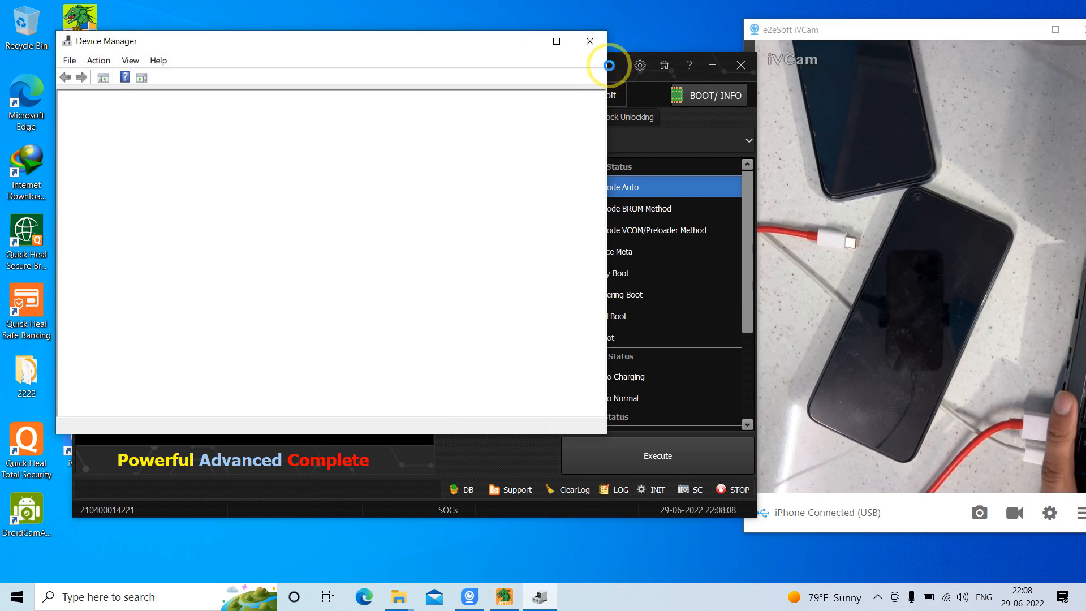
# Narrow the Device Manager window, move it beside Hydra MediaTek Tool, and bring Hydra MediaTek Tool to the front
pyautogui.moveTo(606, 68); pyautogui.dragTo(200, 82)
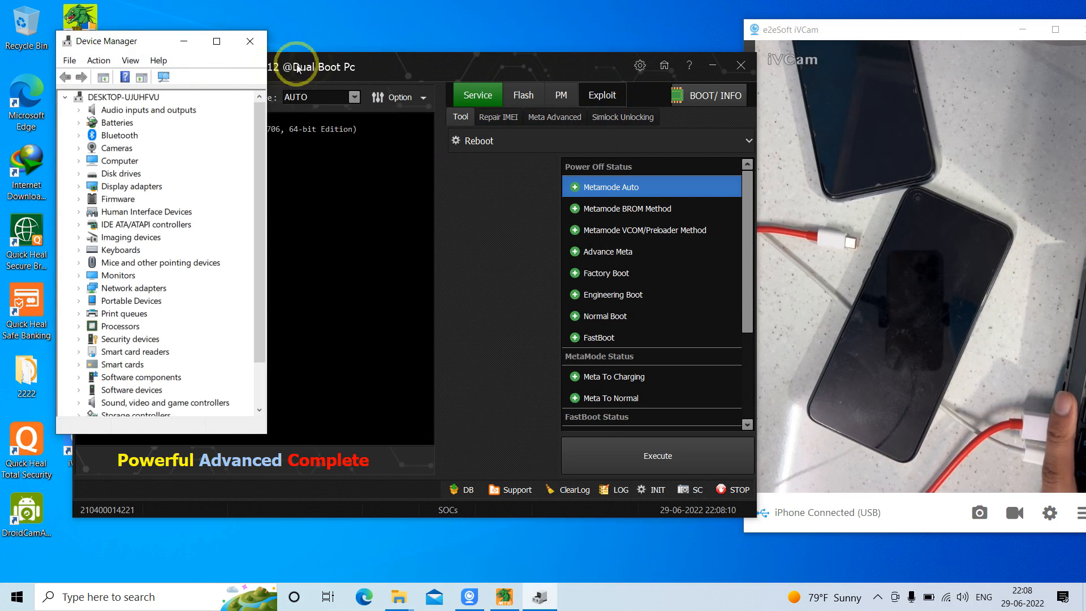
pyautogui.click(324, 68)
pyautogui.moveTo(121, 44); pyautogui.dragTo(61, 38)
pyautogui.click(281, 67)
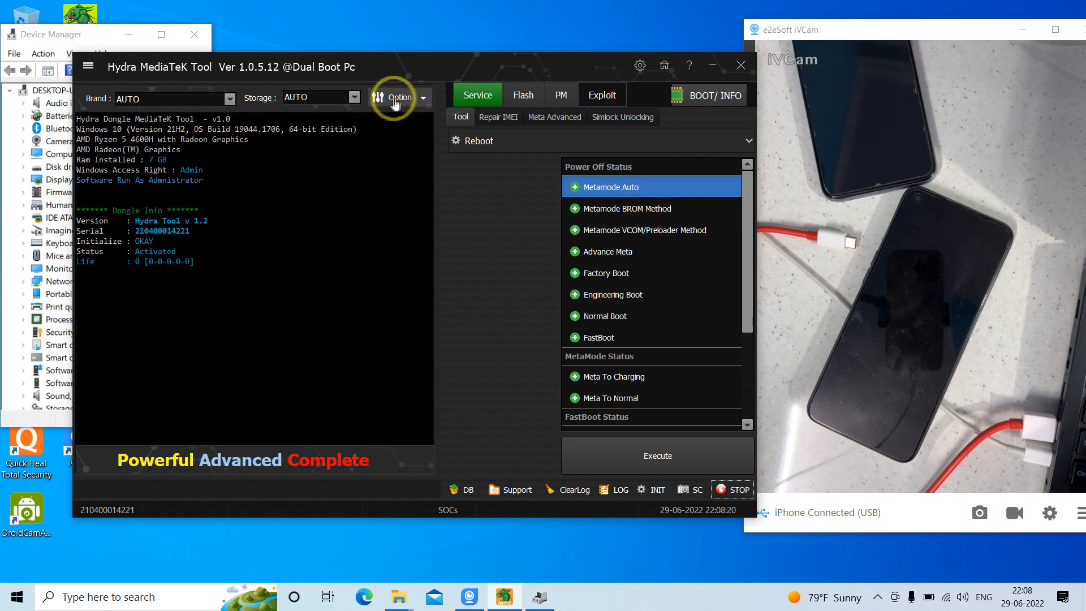
# Turn off Auto Backup Security in the tool's boot options
pyautogui.click(396, 97)
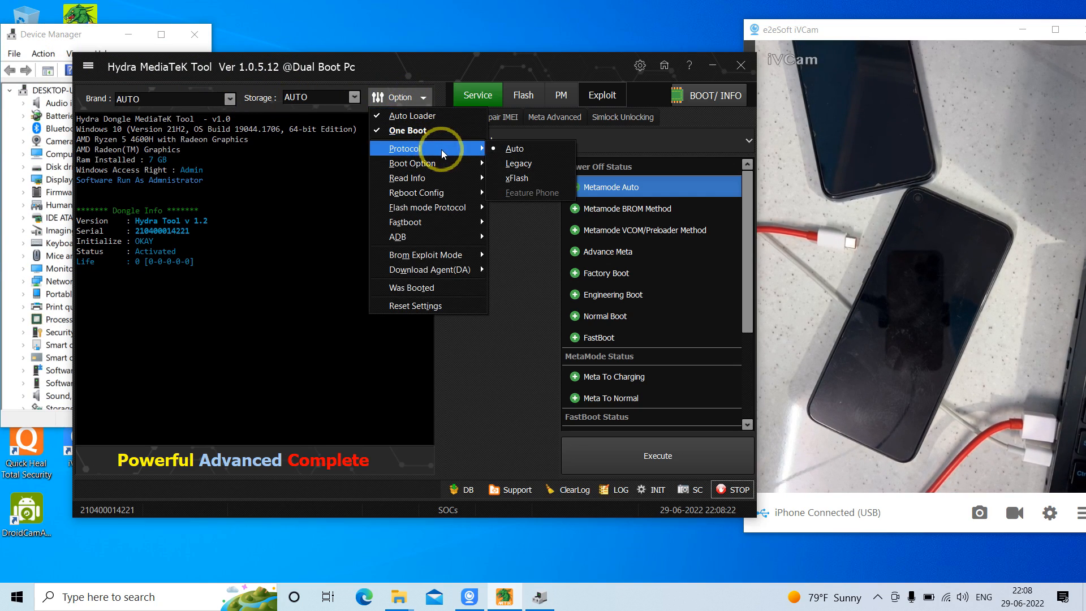
pyautogui.moveTo(466, 169)
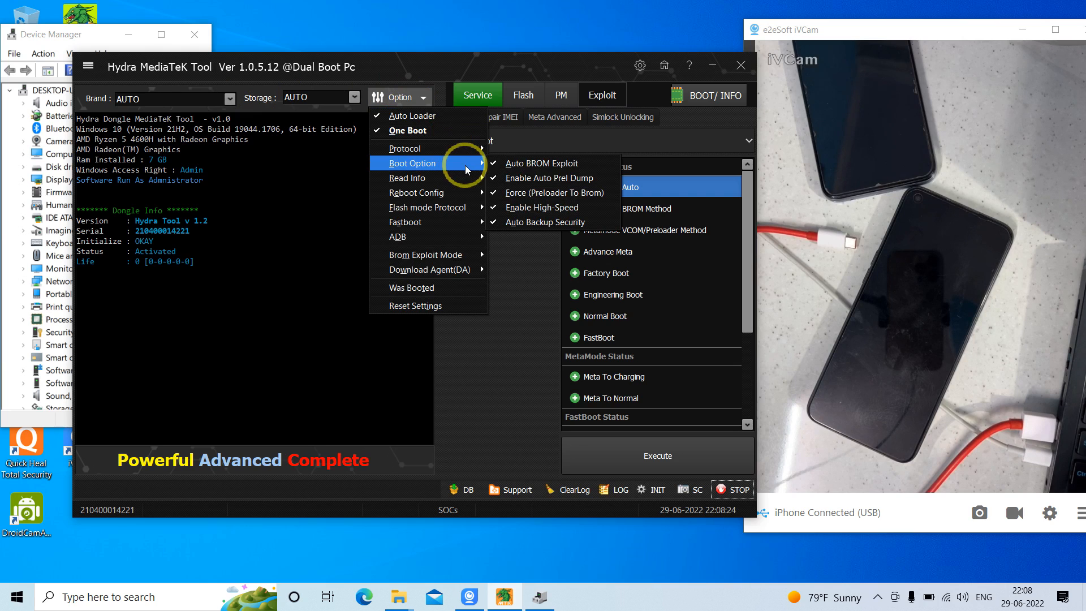
pyautogui.click(544, 222)
# Turn off Partition Table in the tool's read info options
pyautogui.click(425, 106)
pyautogui.moveTo(412, 178)
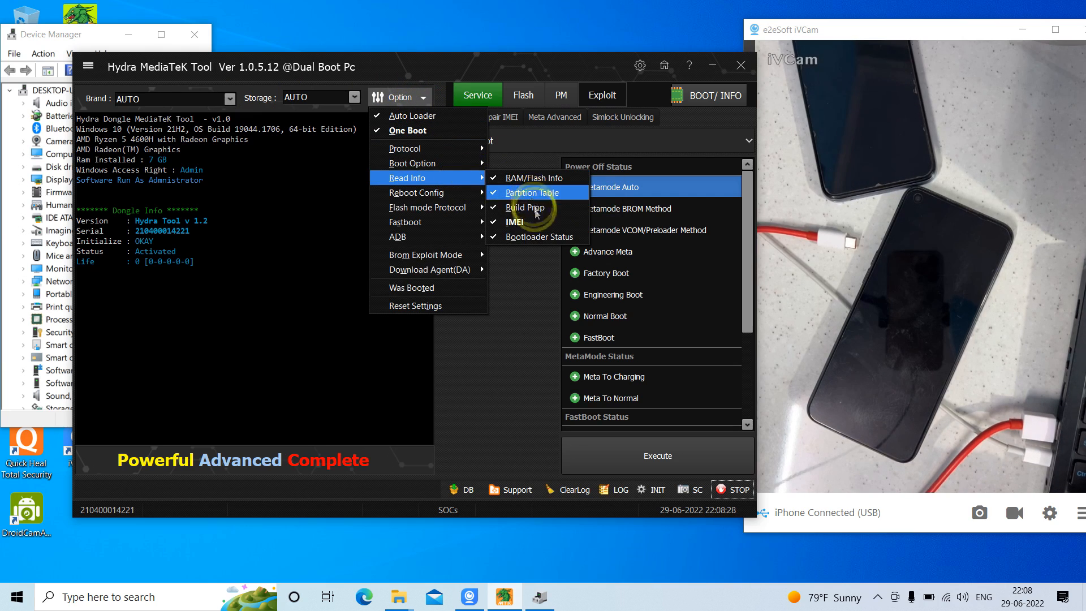
pyautogui.click(532, 198)
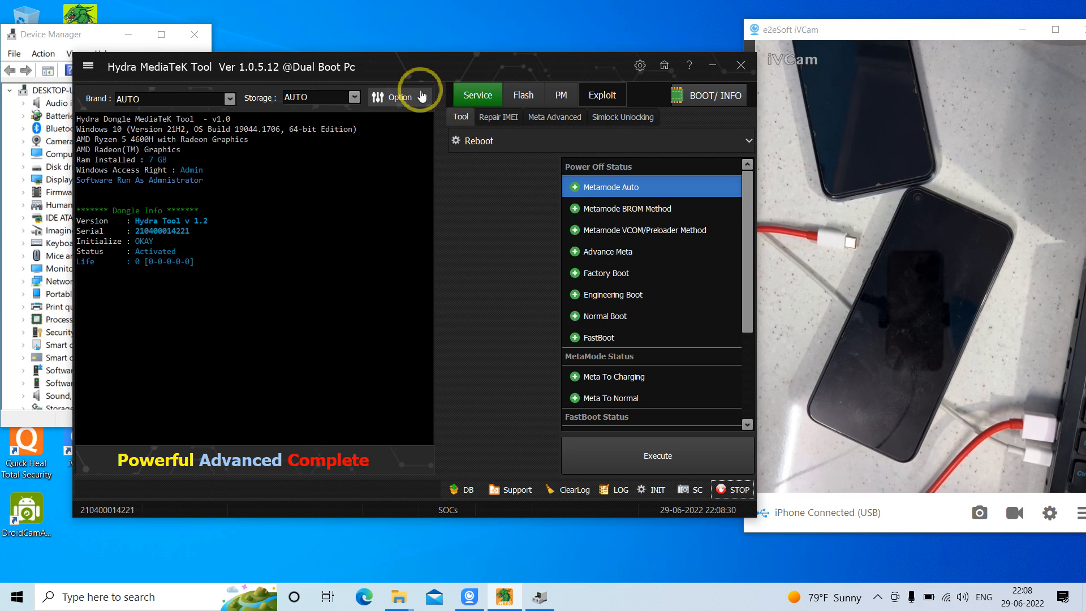
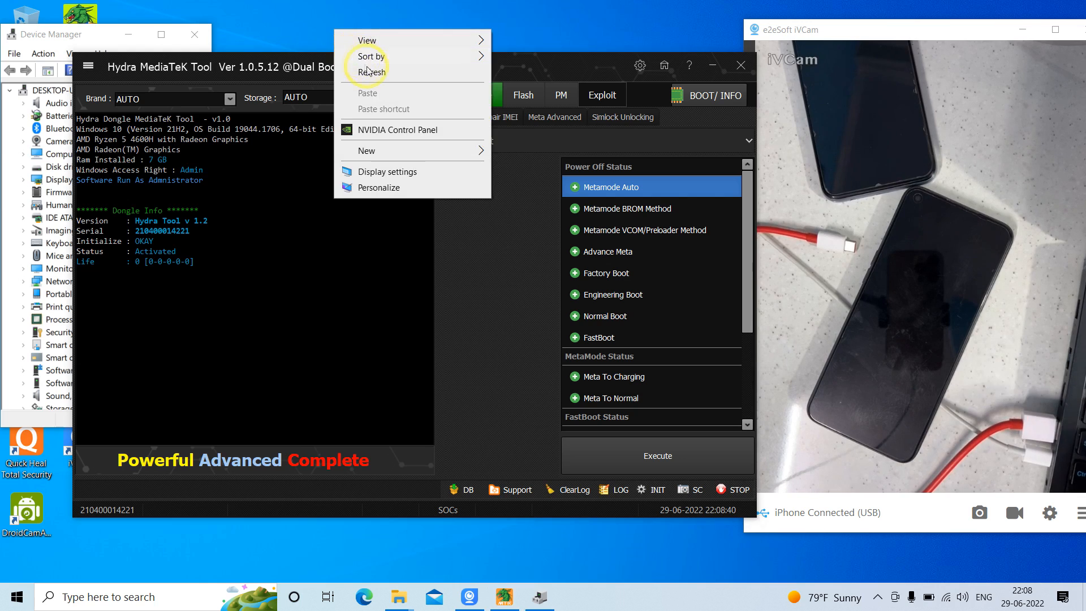
pyautogui.click(369, 72)
pyautogui.rightClick(328, 25)
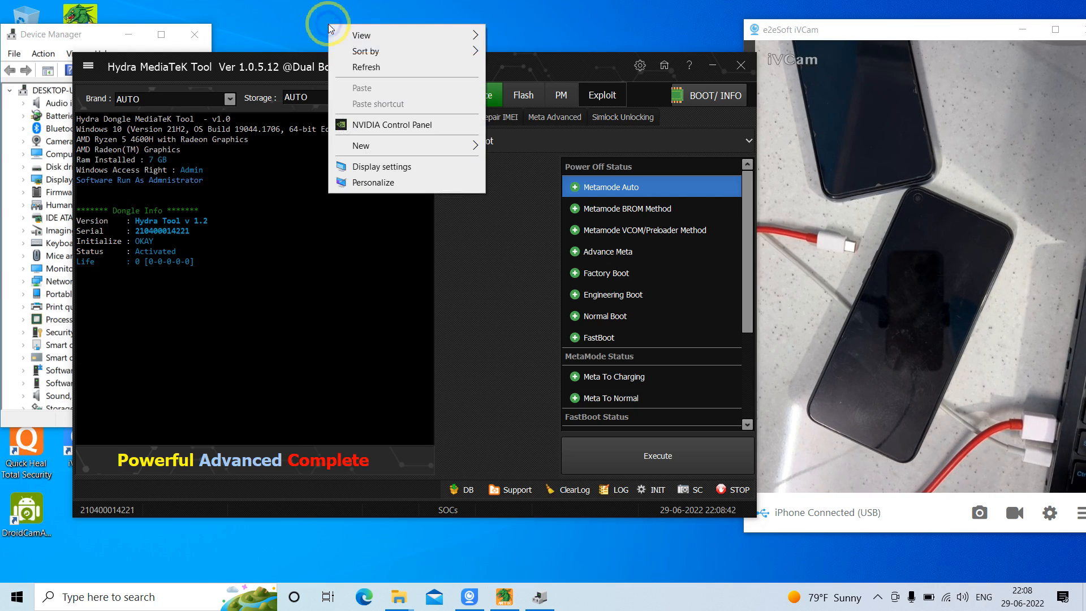
pyautogui.click(368, 72)
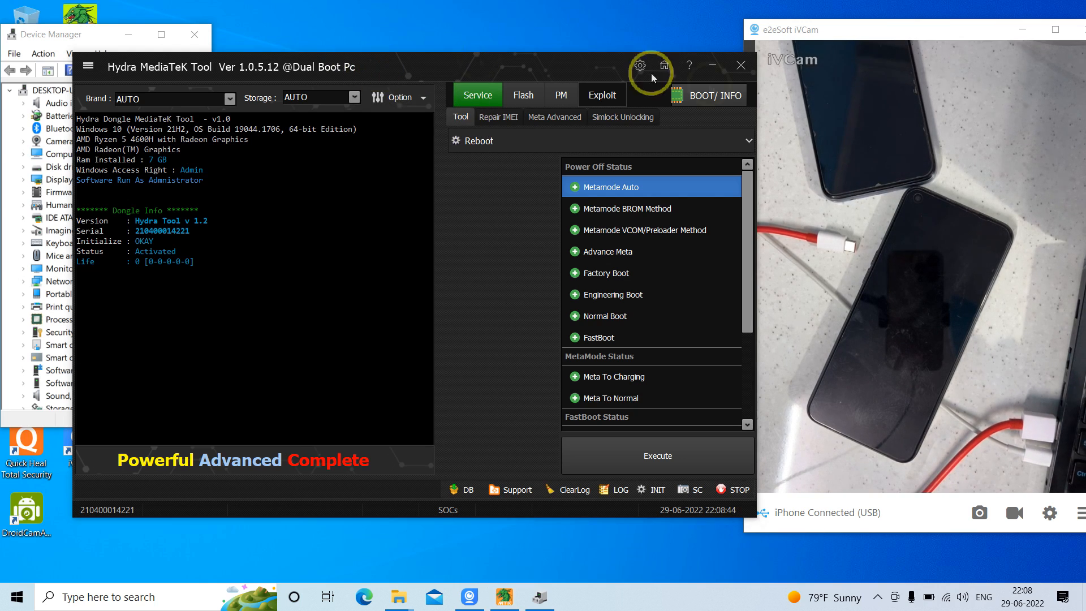
# Minimize Hydra MediaTek Tool and open the RMX2161export firmware folder from the desktop in File Explorer
pyautogui.click(728, 76)
pyautogui.click(410, 118)
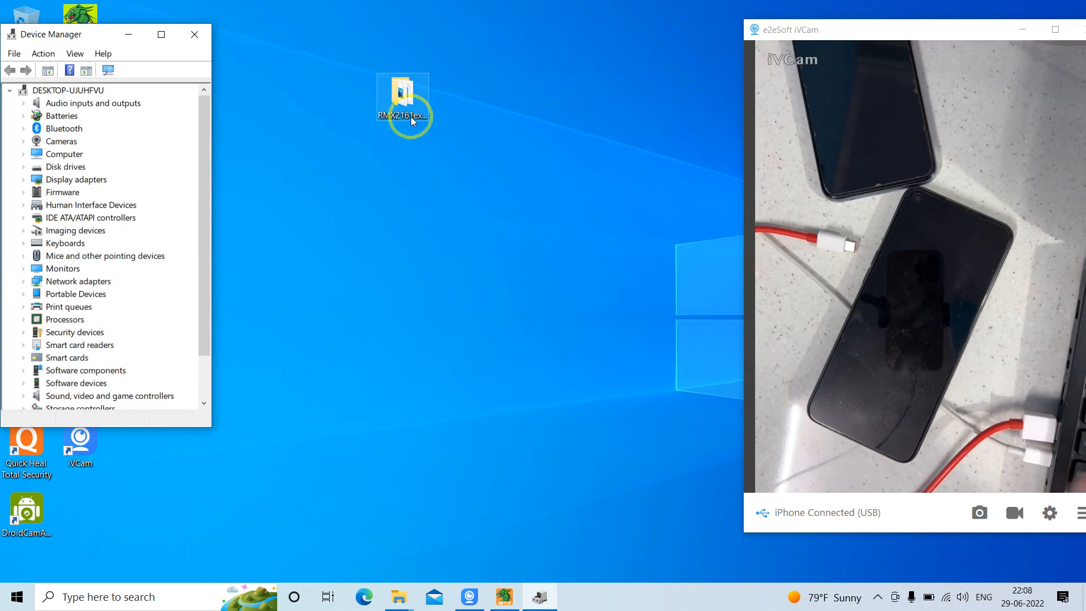
pyautogui.rightClick(348, 48)
pyautogui.click(385, 91)
pyautogui.doubleClick(397, 97)
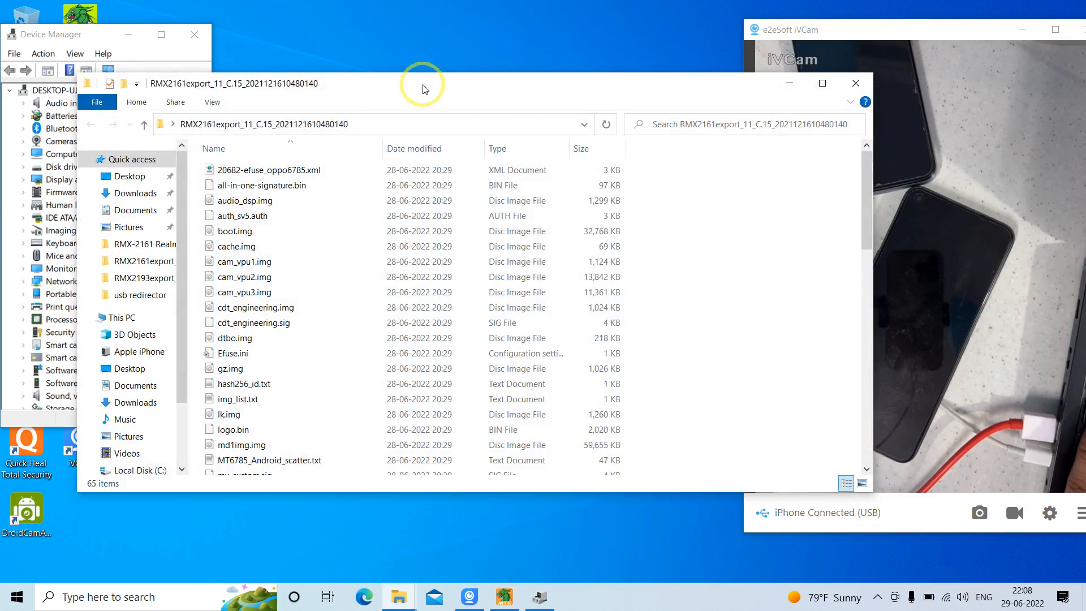
pyautogui.doubleClick(423, 85)
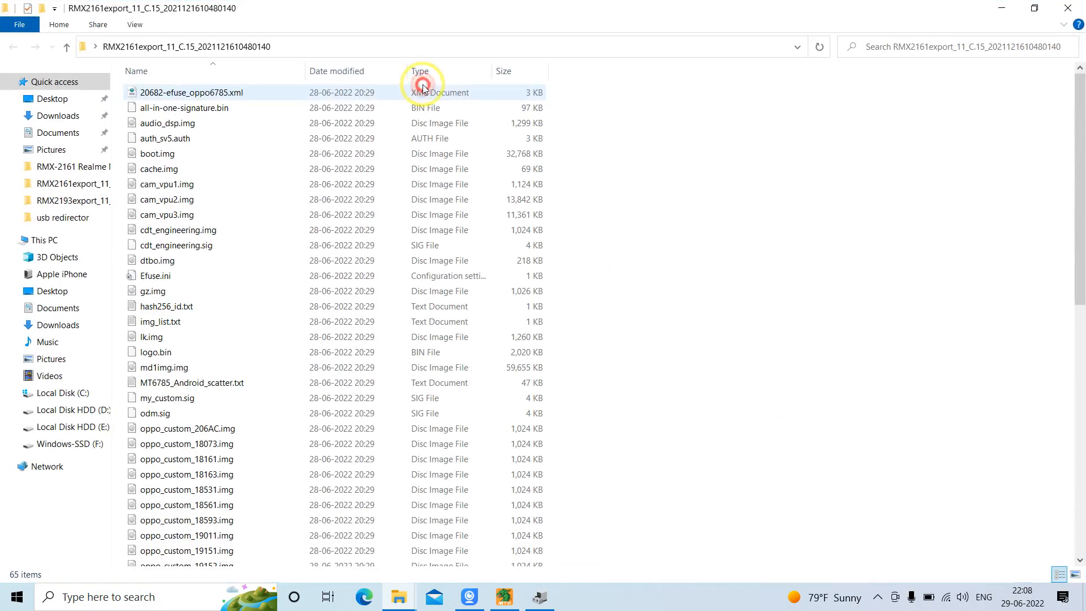
# Examine the super image files in the firmware folder, highlighting super.0.b36a80d4.img and super.1.dcca8c09.img
pyautogui.moveTo(1079, 200); pyautogui.dragTo(1081, 487)
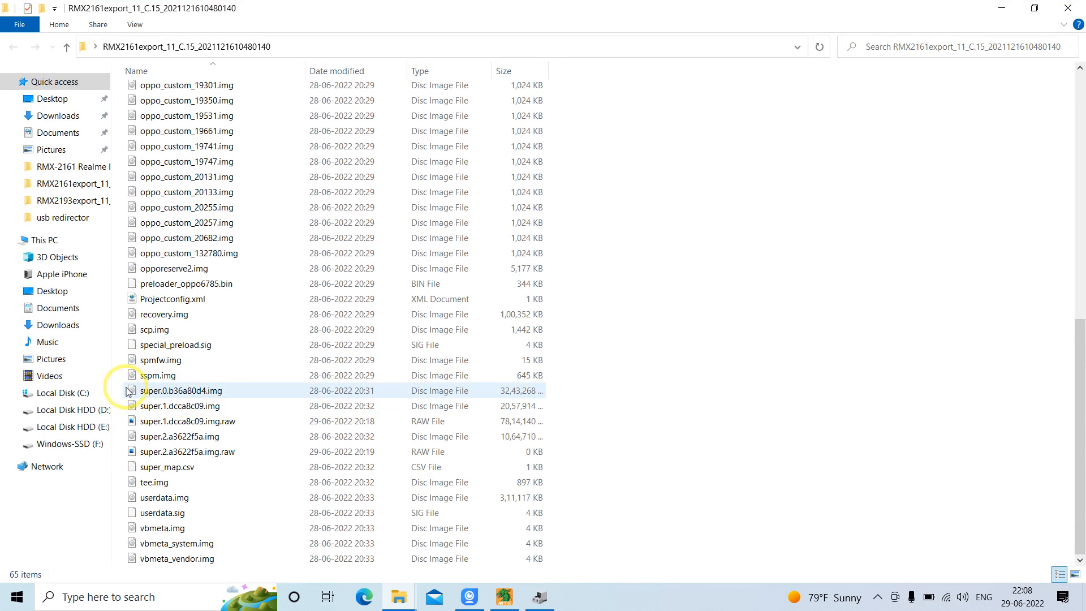
pyautogui.moveTo(125, 390); pyautogui.dragTo(156, 409)
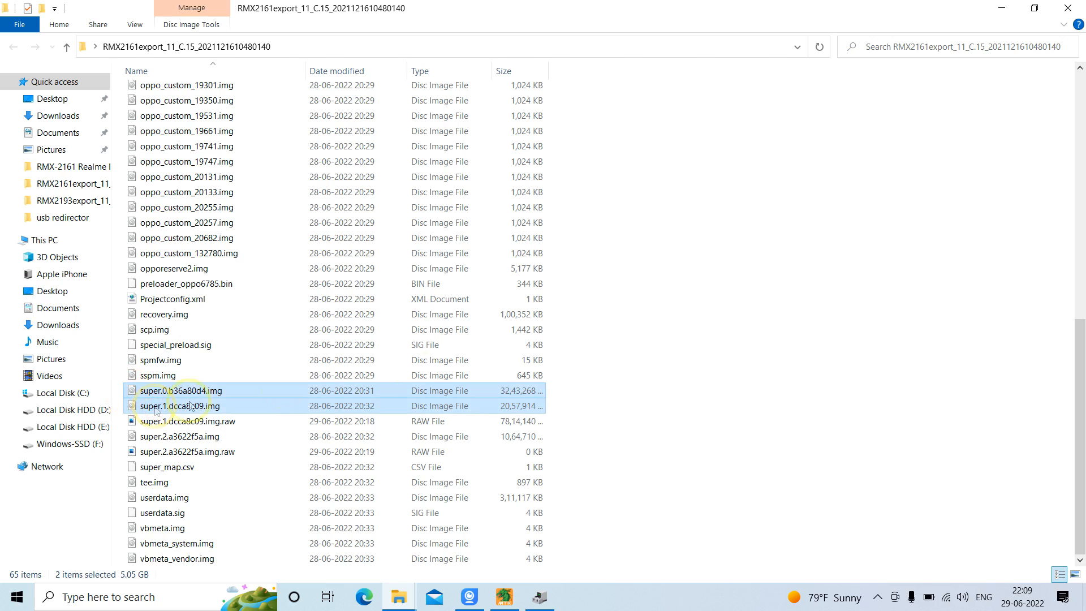
pyautogui.click(712, 352)
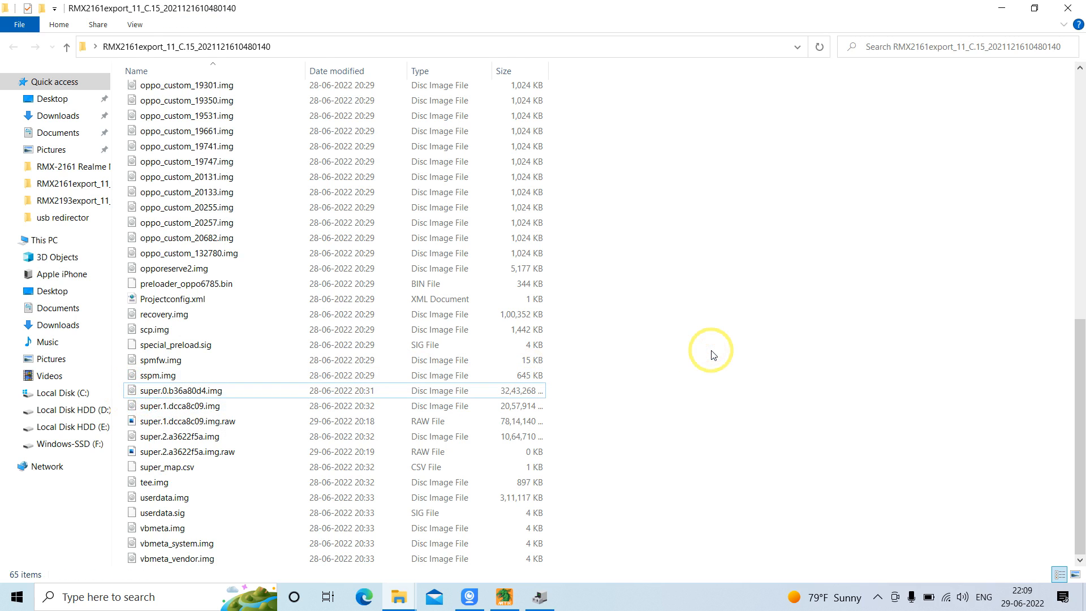
# Minimize the firmware folder, bring Hydra MediaTek Tool back up and show its Flash page
pyautogui.click(1001, 8)
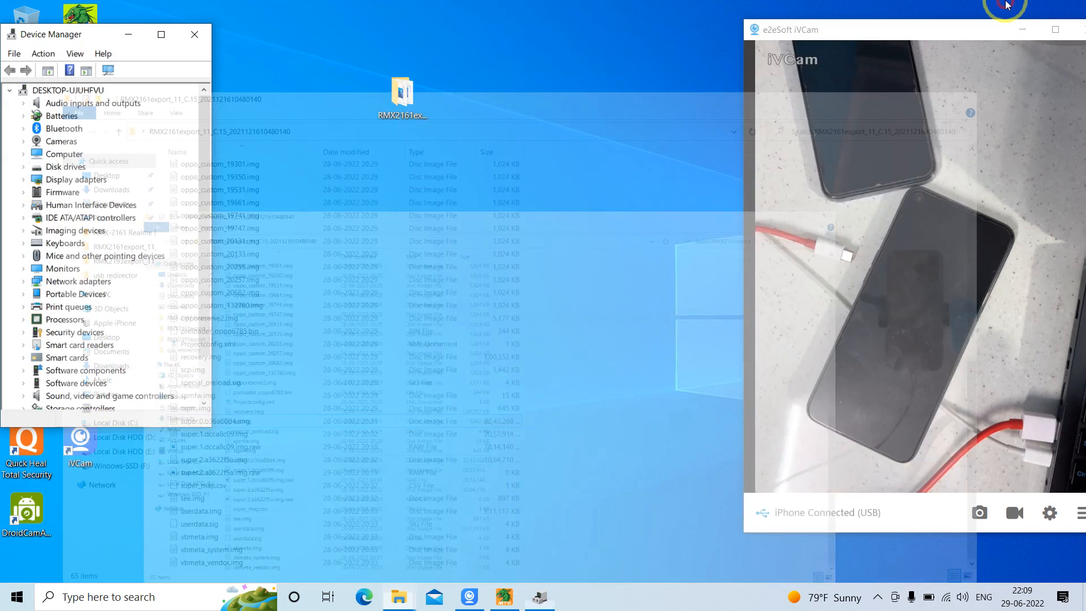
pyautogui.click(503, 597)
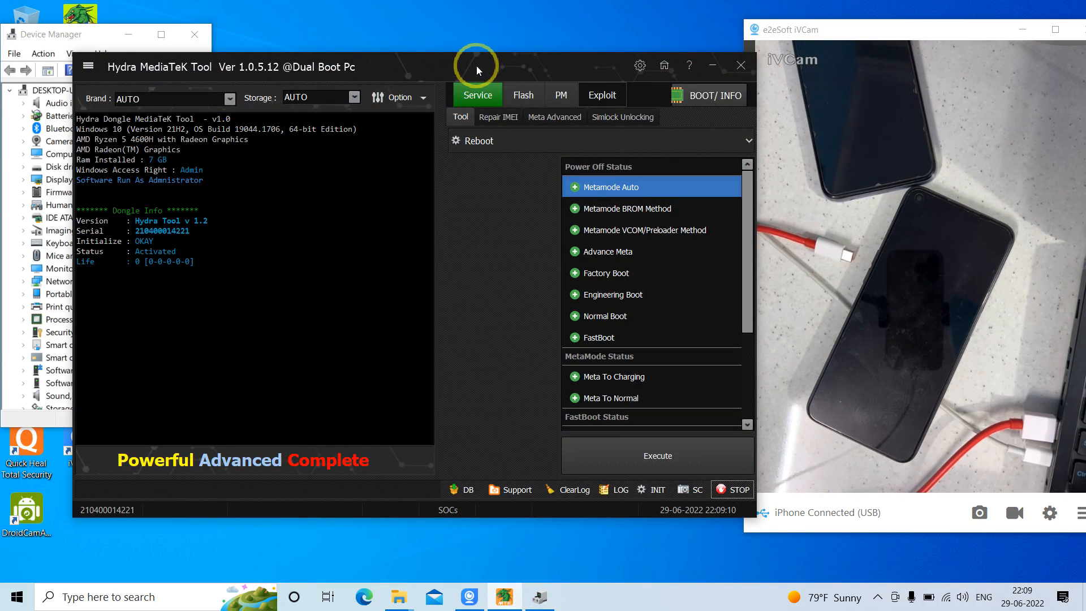
pyautogui.click(520, 95)
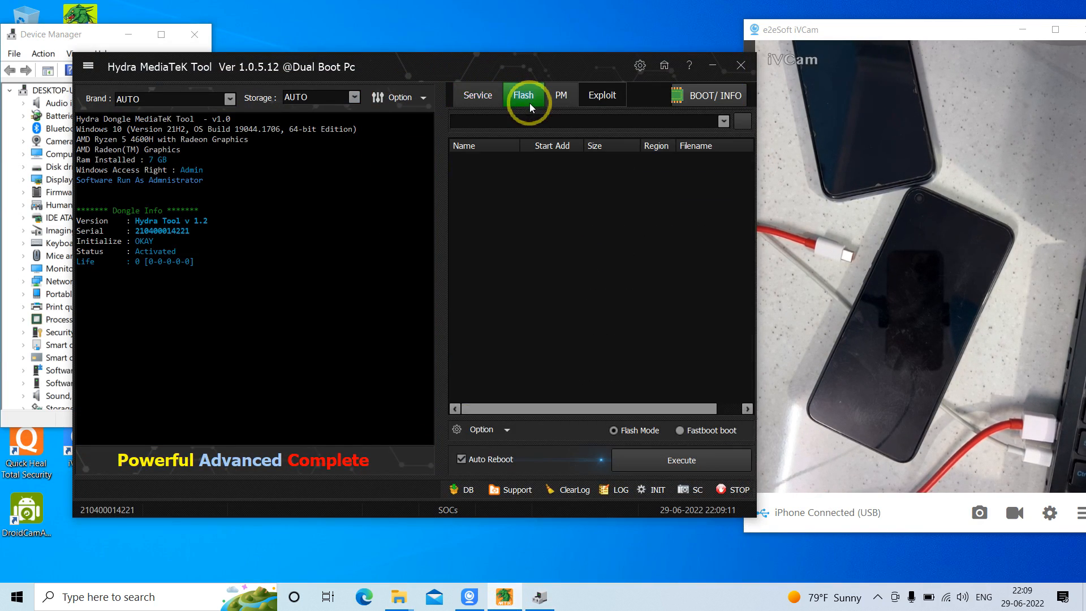
# Minimize Hydra MediaTek Tool and reopen the RMX2161export firmware folder in File Explorer
pyautogui.click(702, 72)
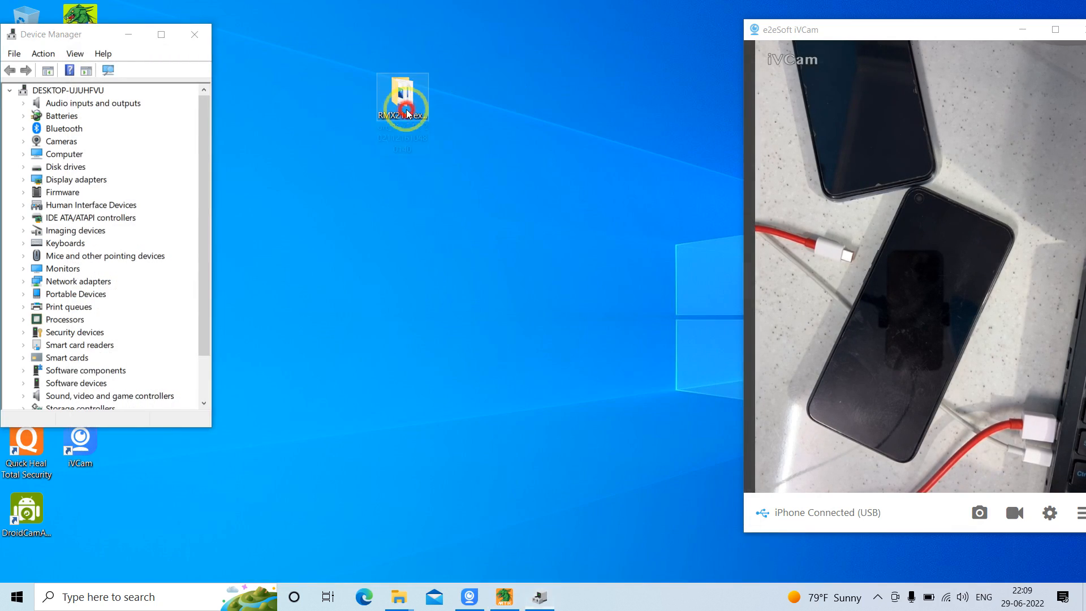
pyautogui.doubleClick(403, 111)
pyautogui.doubleClick(450, 89)
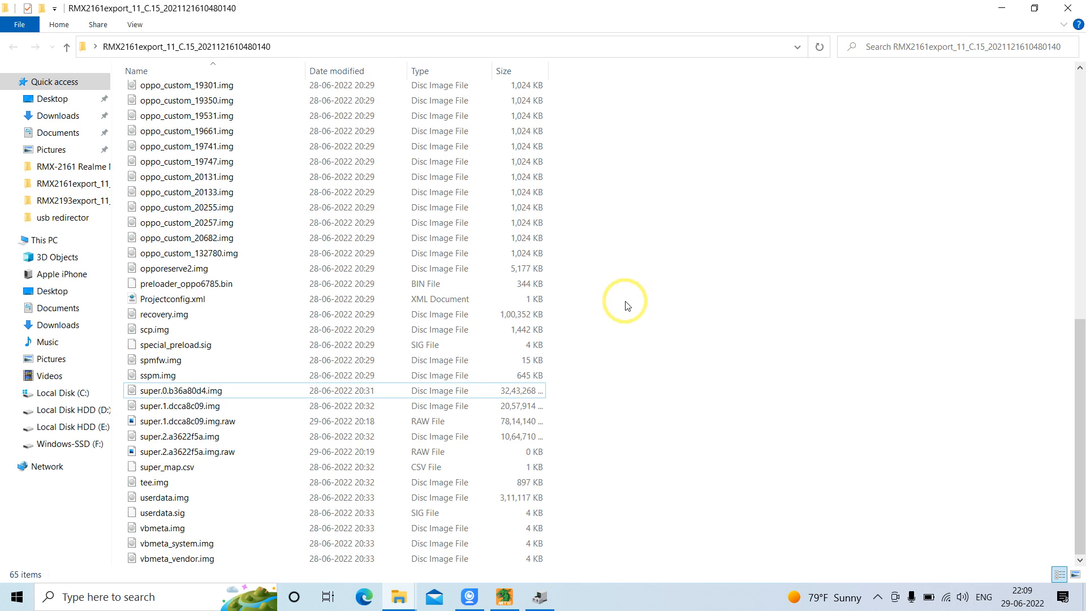
# Show the firmware folder's full path and examine the folder name in it
pyautogui.click(271, 47)
pyautogui.click(341, 45)
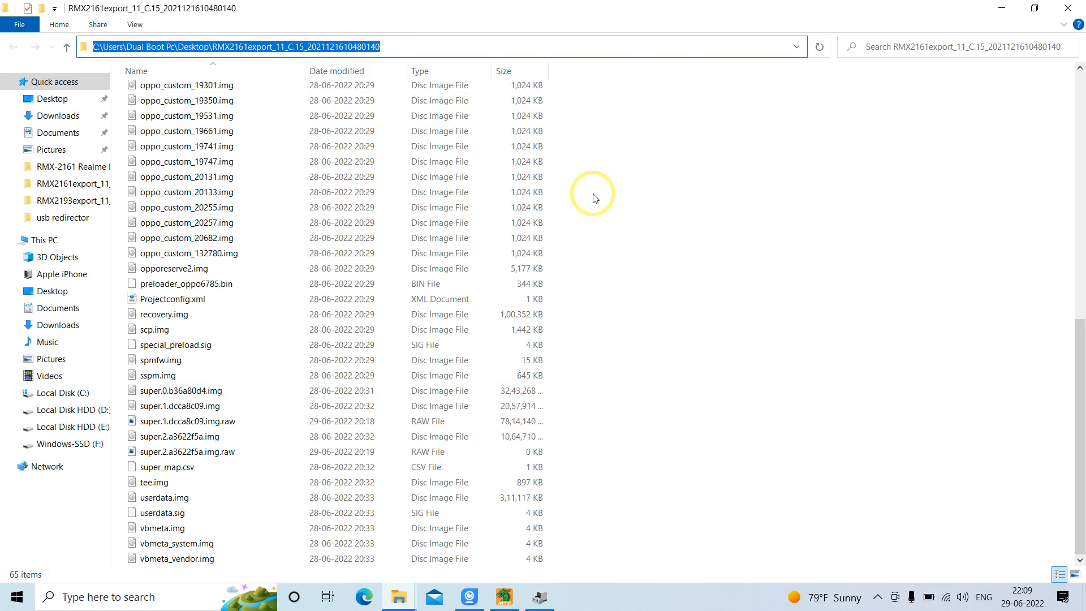
pyautogui.click(666, 207)
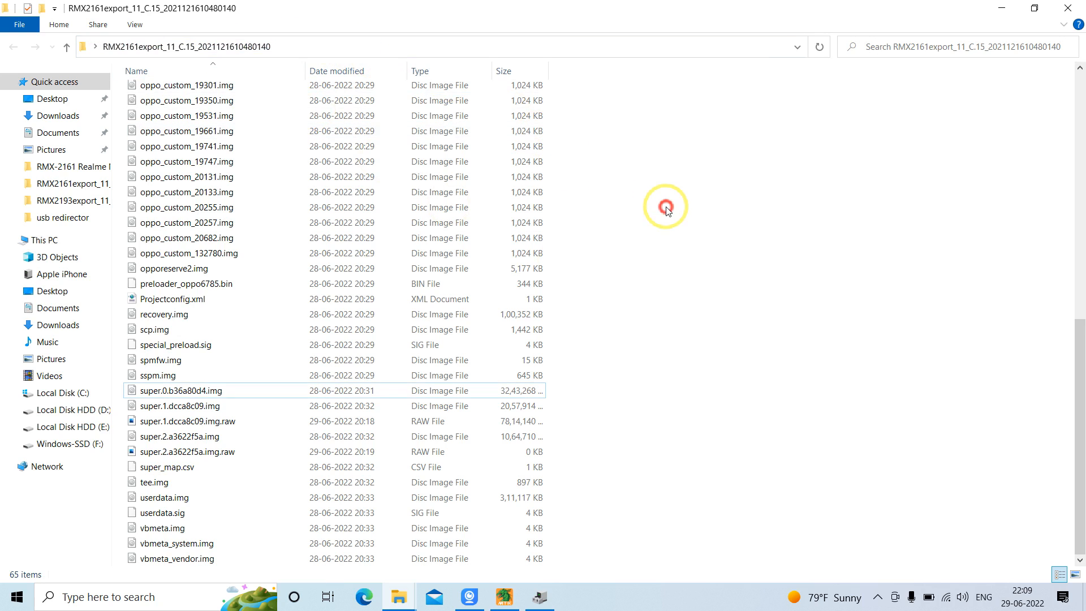
pyautogui.click(281, 46)
pyautogui.click(626, 196)
pyautogui.click(440, 42)
pyautogui.click(441, 42)
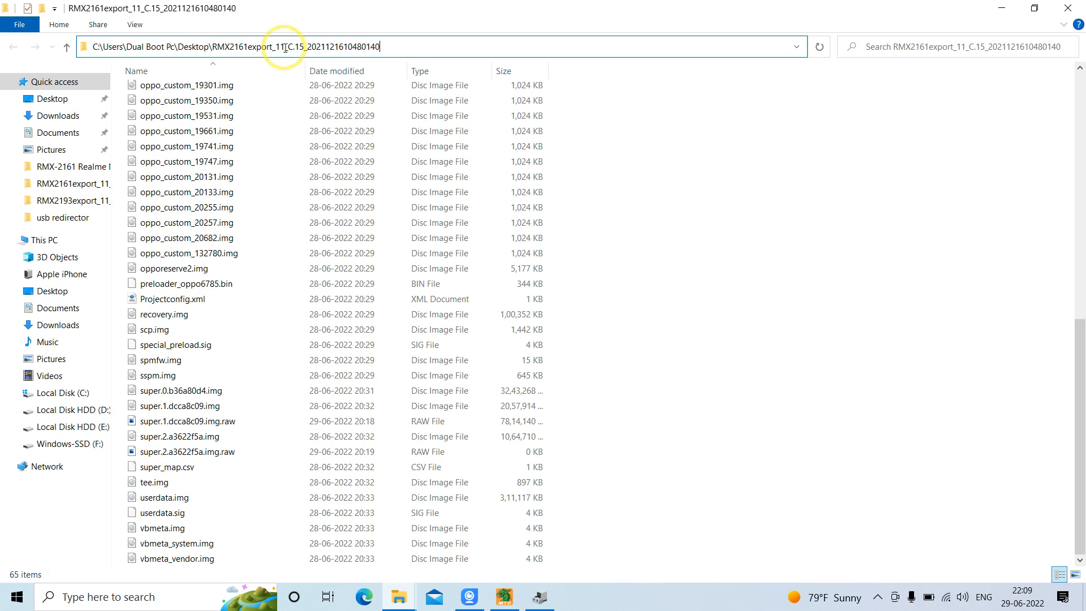
pyautogui.click(636, 177)
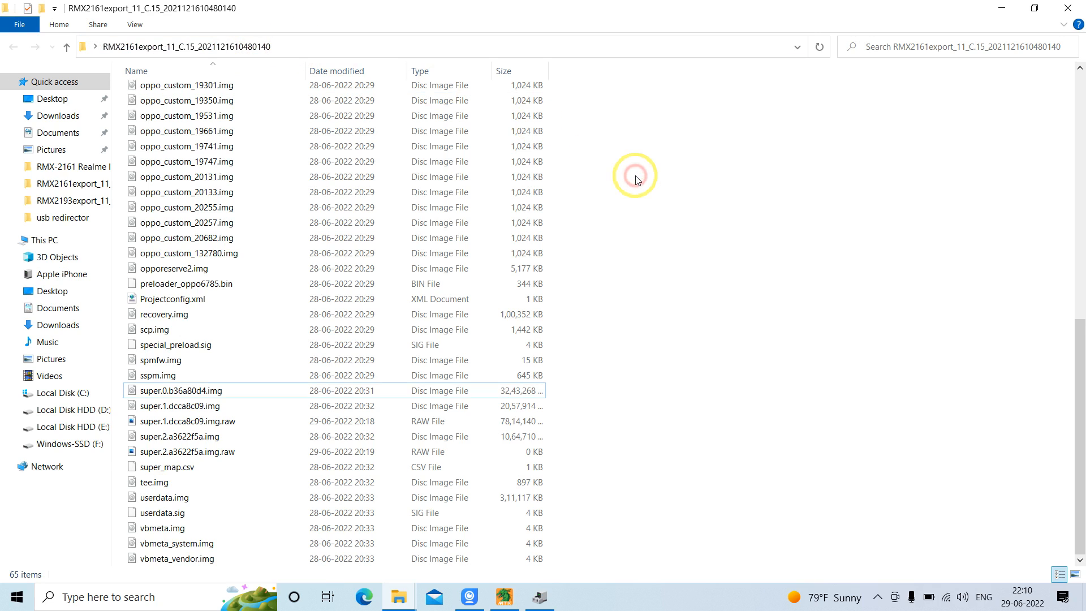
# Examine the model and version parts of the firmware folder name, highlighting RMX2161export_11_C.15 and its C.15 version in the path
pyautogui.click(332, 47)
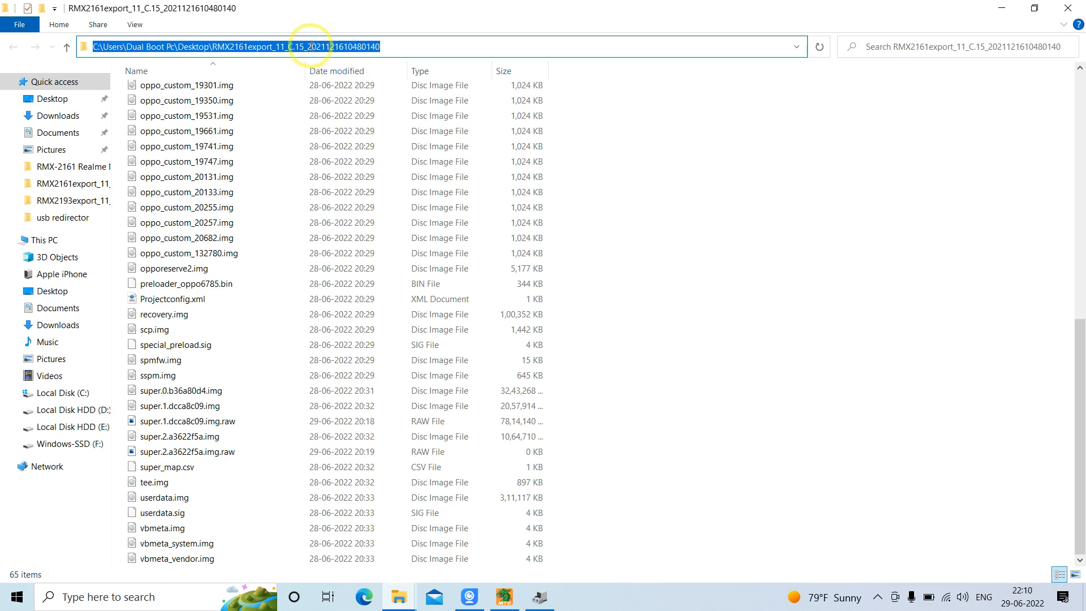
pyautogui.click(285, 47)
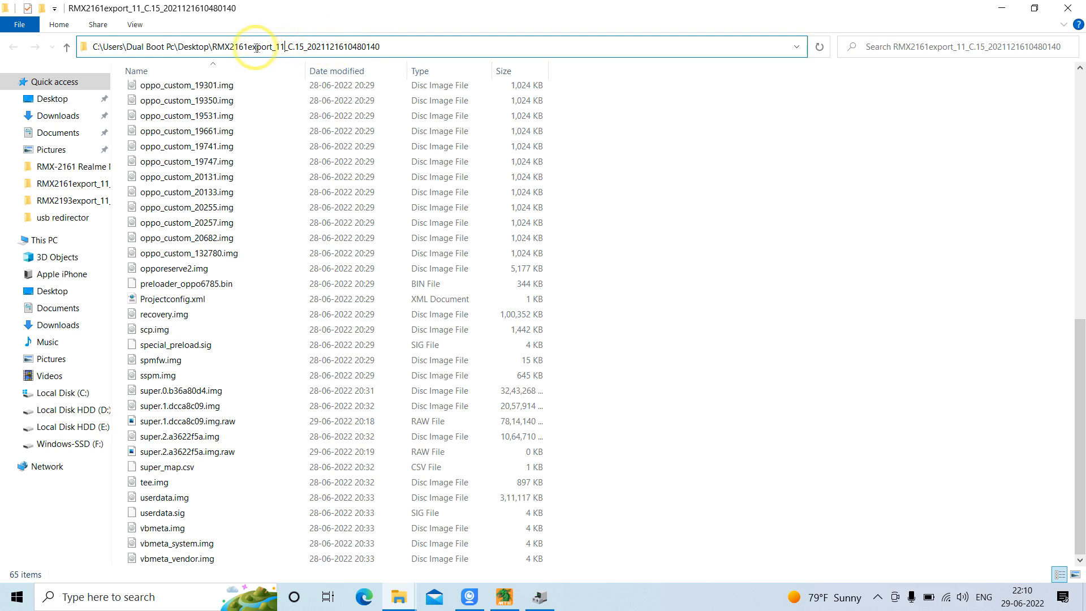
pyautogui.moveTo(304, 46); pyautogui.dragTo(287, 46)
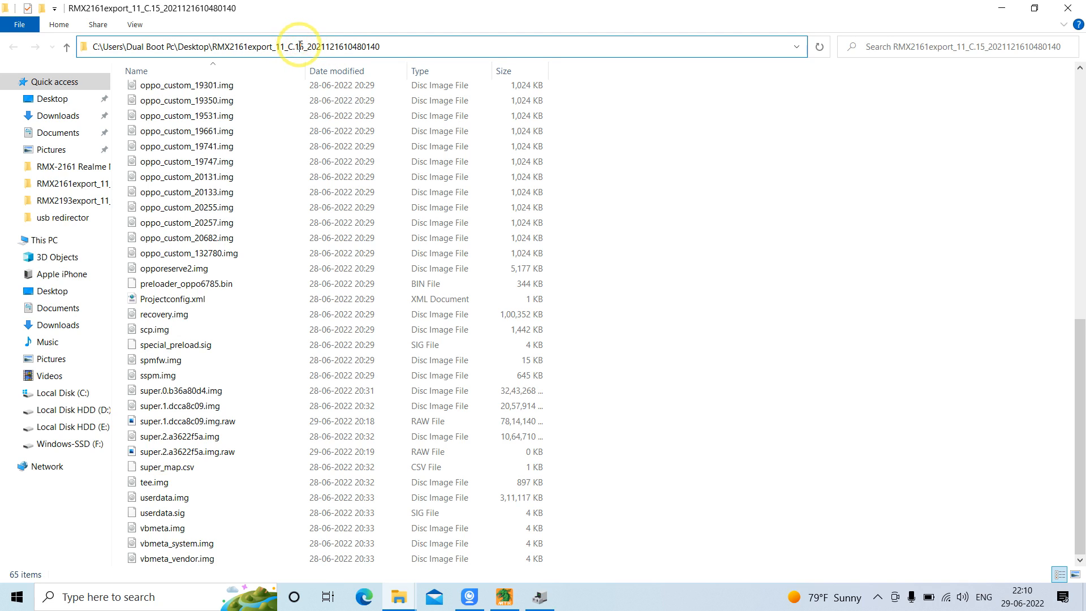
pyautogui.click(309, 47)
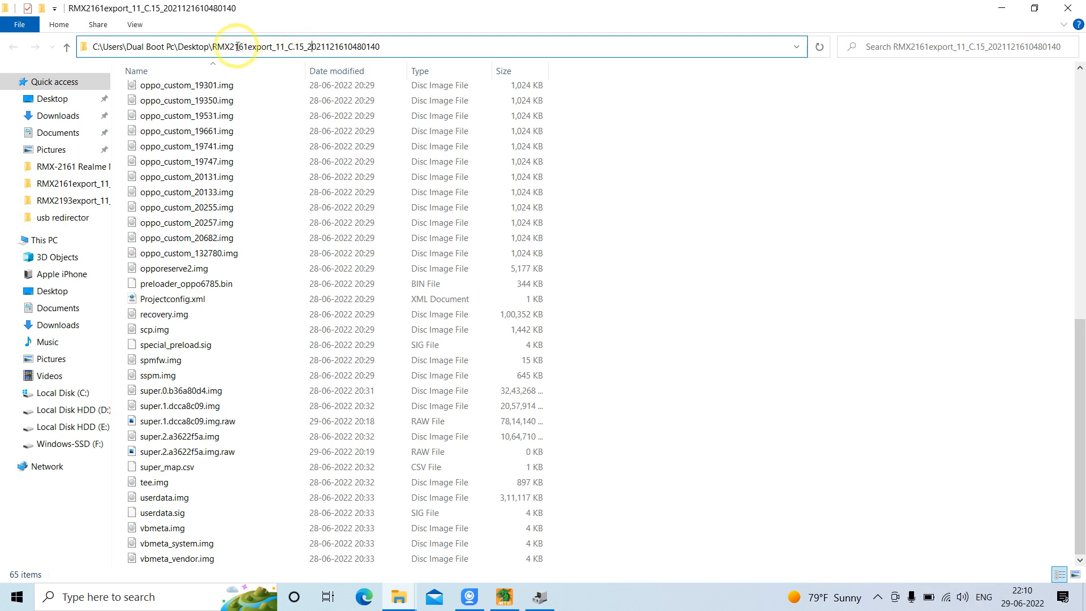
pyautogui.moveTo(214, 44); pyautogui.dragTo(295, 49)
pyautogui.click(302, 50)
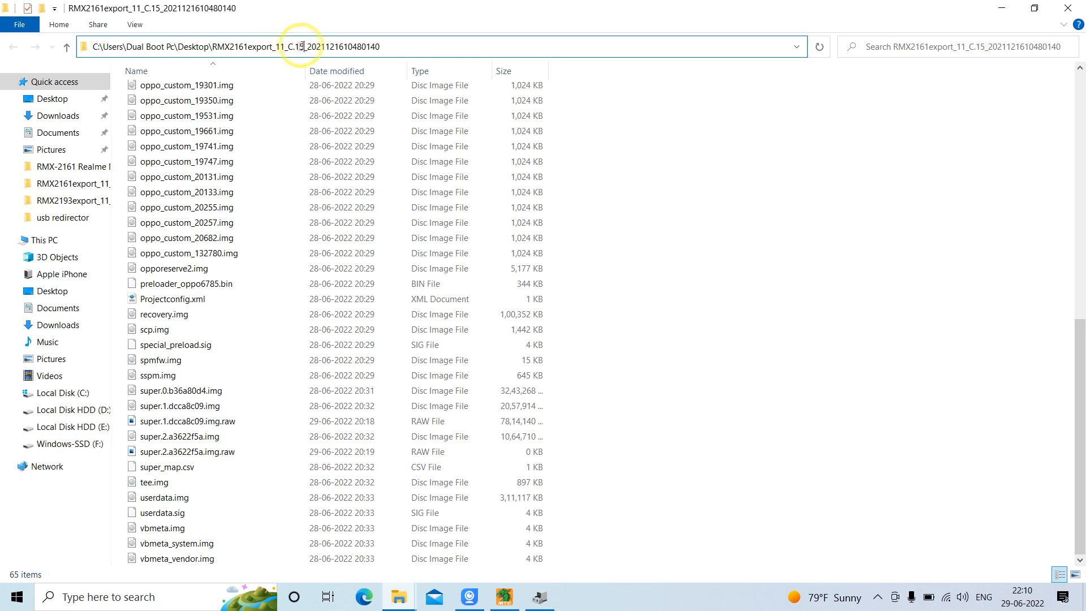
pyautogui.moveTo(305, 46); pyautogui.dragTo(288, 46)
pyautogui.click(742, 271)
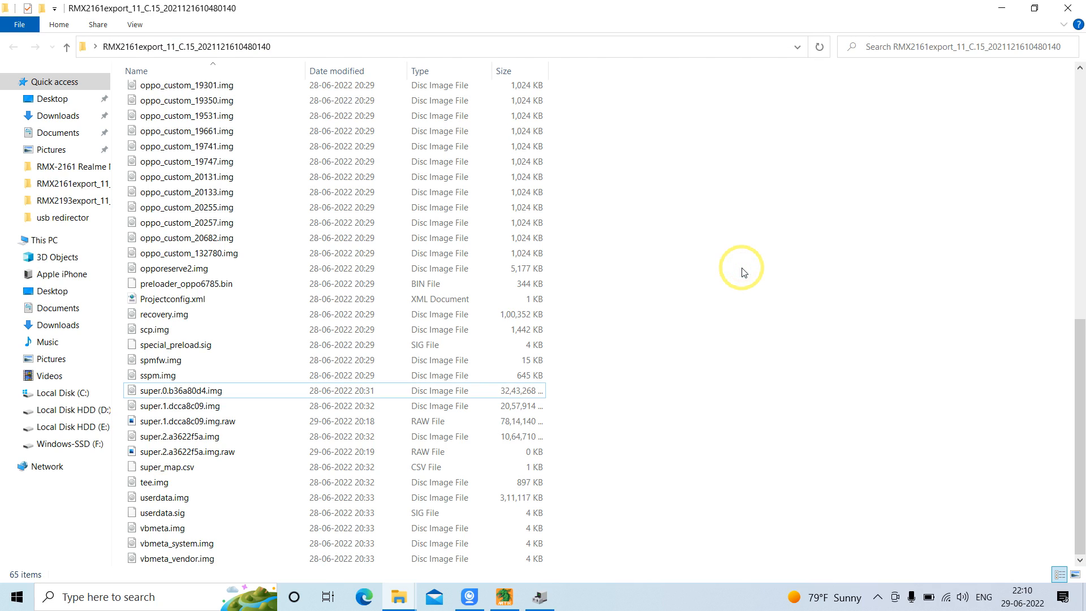
pyautogui.click(308, 46)
pyautogui.click(765, 235)
# Select super.0.b36a80d4.img, super.1.dcca8c09.img and super.1.dcca8c09.img.raw to examine their combined size
pyautogui.moveTo(1081, 333); pyautogui.dragTo(1080, 390)
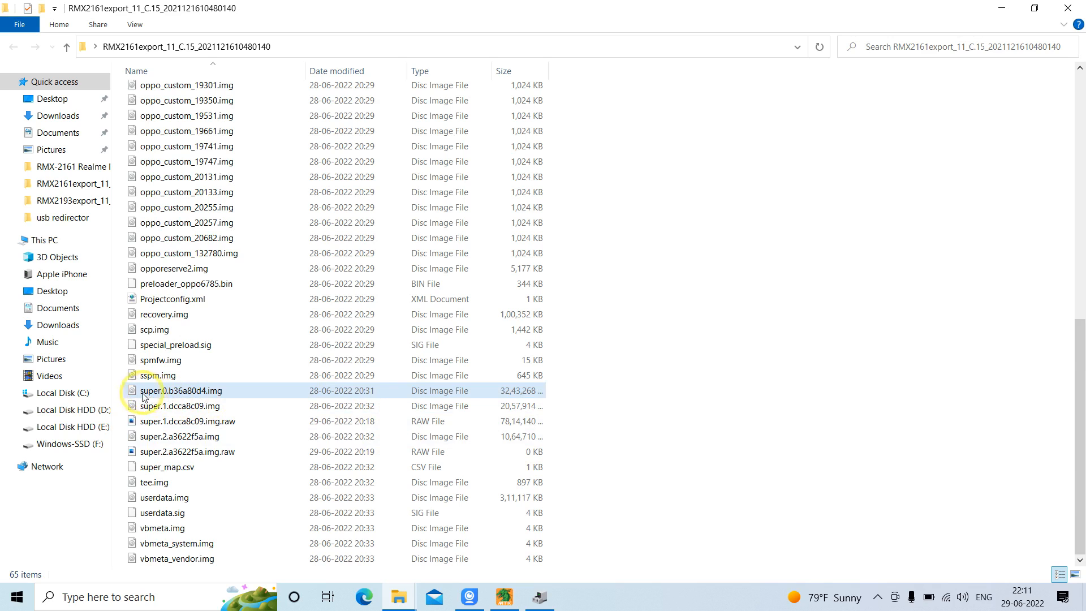
pyautogui.moveTo(122, 390); pyautogui.dragTo(173, 407)
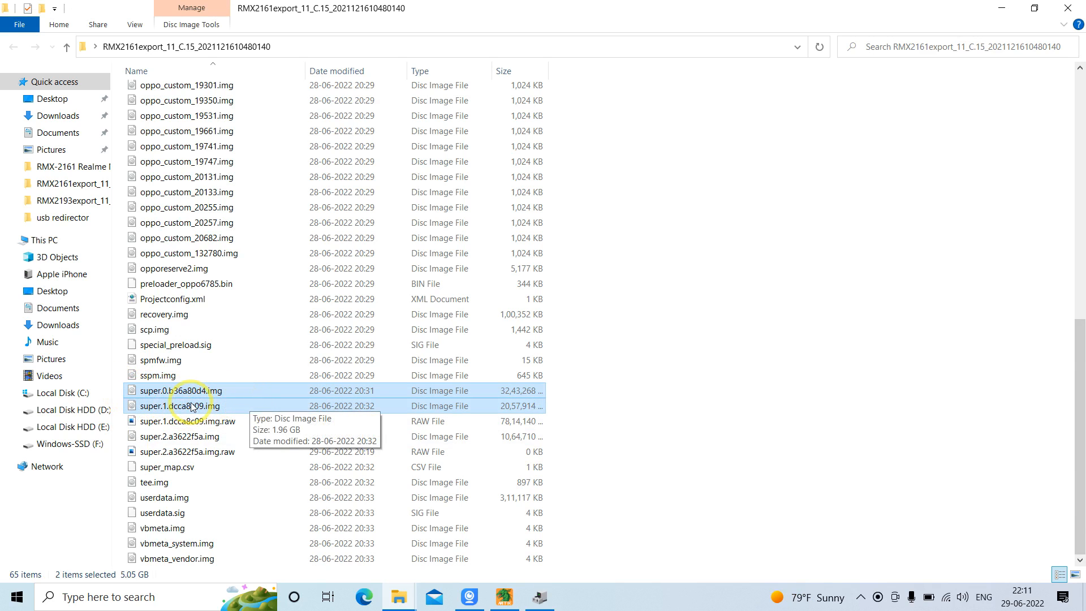
pyautogui.keyDown('ctrl'); pyautogui.click(218, 422); pyautogui.keyUp('ctrl')
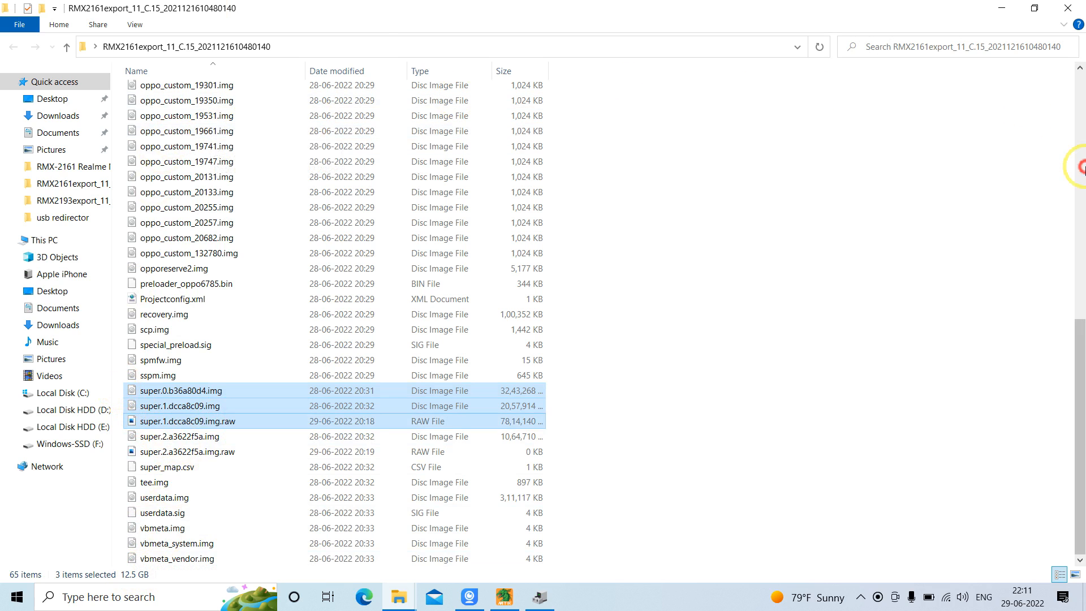
# Select every firmware file except the super.0, super.1 and super.2 images and their raw files, then clear the selection
pyautogui.click(1079, 165)
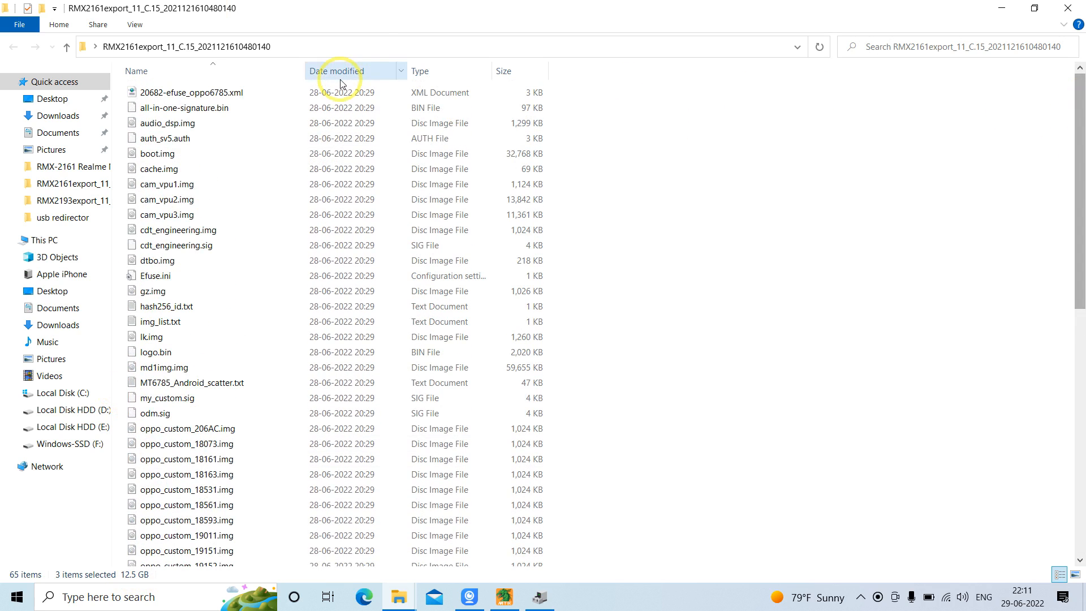
pyautogui.moveTo(123, 97); pyautogui.dragTo(290, 606)
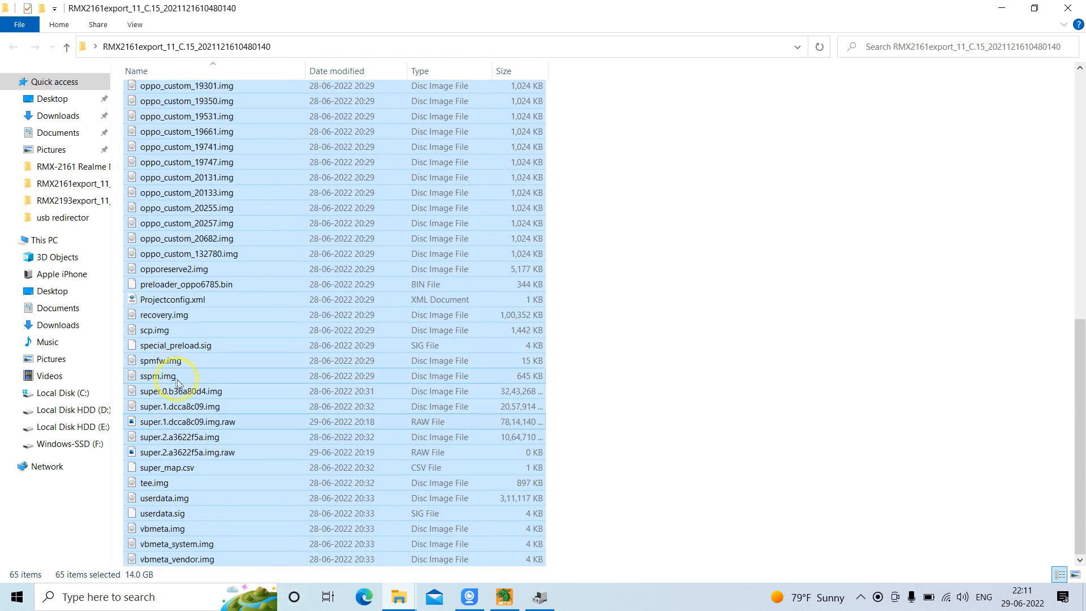
pyautogui.keyDown('ctrl'); pyautogui.click(201, 392); pyautogui.keyUp('ctrl')
pyautogui.keyDown('ctrl'); pyautogui.click(209, 406); pyautogui.keyUp('ctrl')
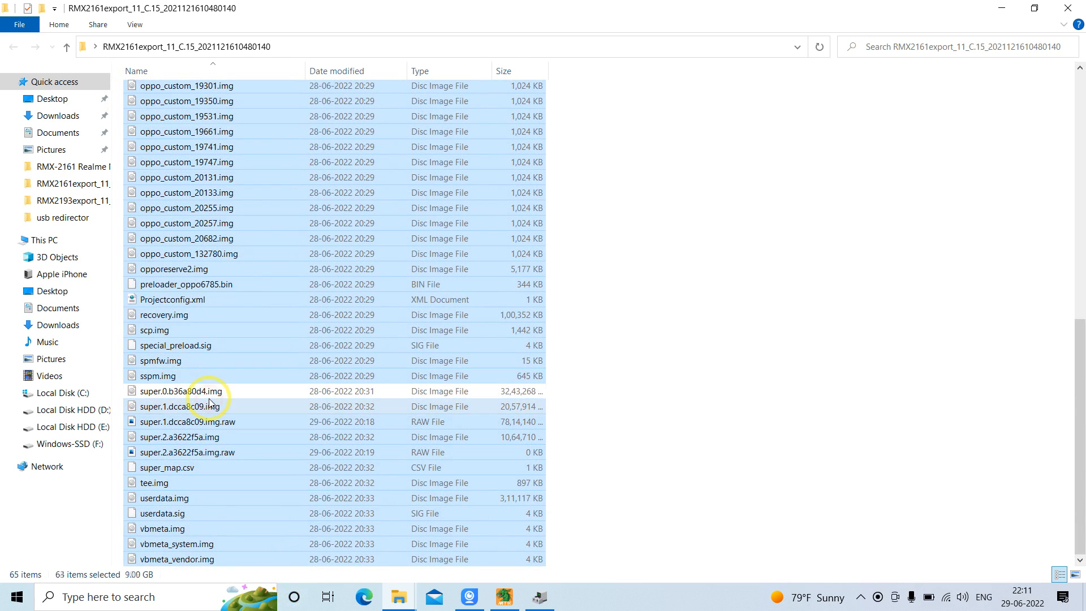
pyautogui.keyDown('ctrl'); pyautogui.click(235, 423); pyautogui.keyUp('ctrl')
pyautogui.keyDown('ctrl'); pyautogui.click(233, 439); pyautogui.keyUp('ctrl')
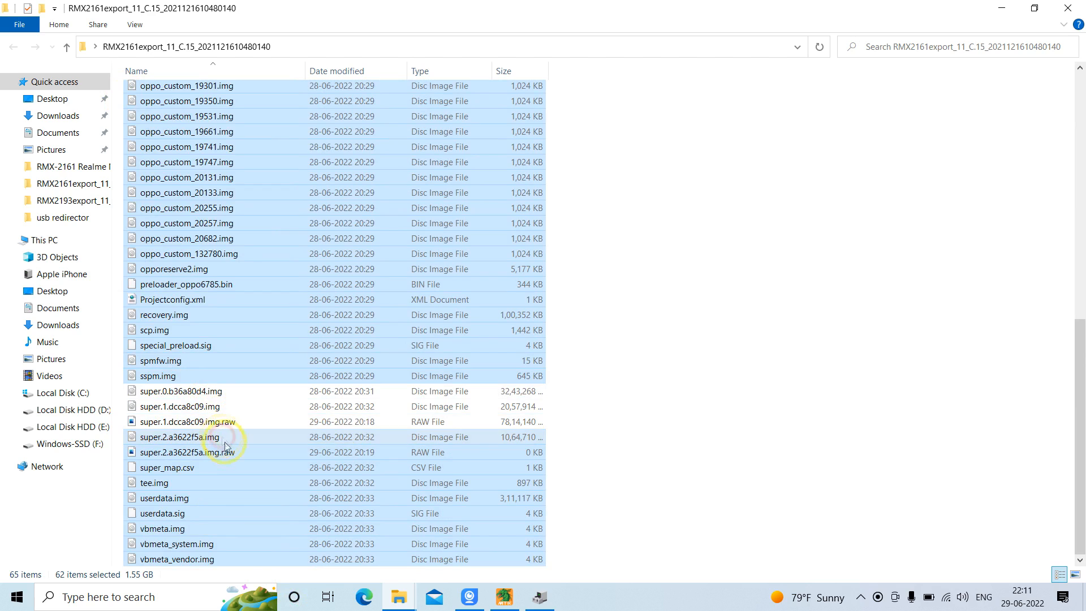
pyautogui.keyDown('ctrl'); pyautogui.click(243, 454); pyautogui.keyUp('ctrl')
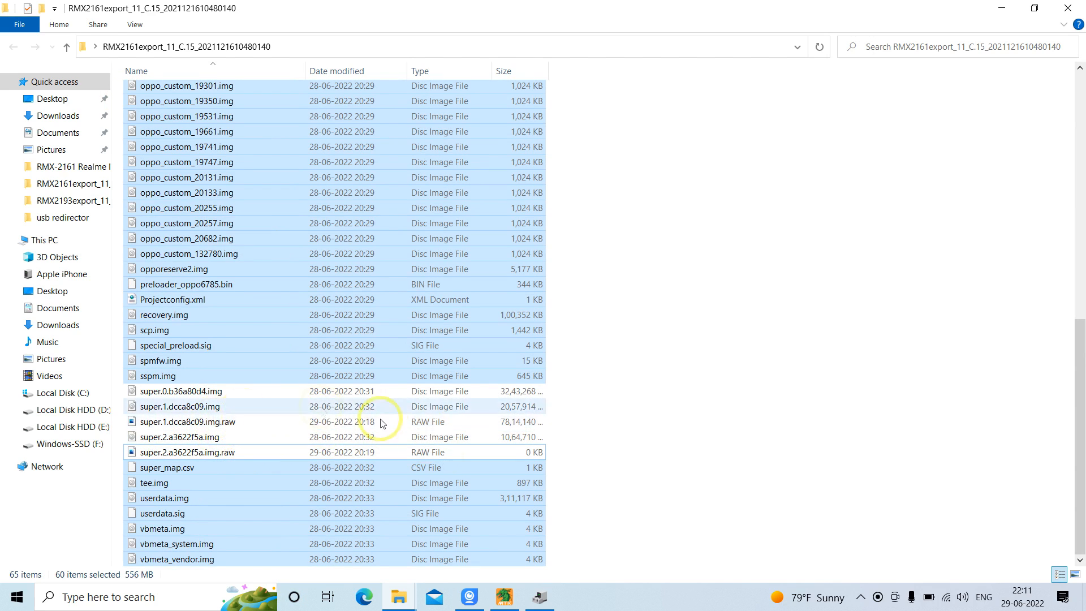
pyautogui.click(711, 362)
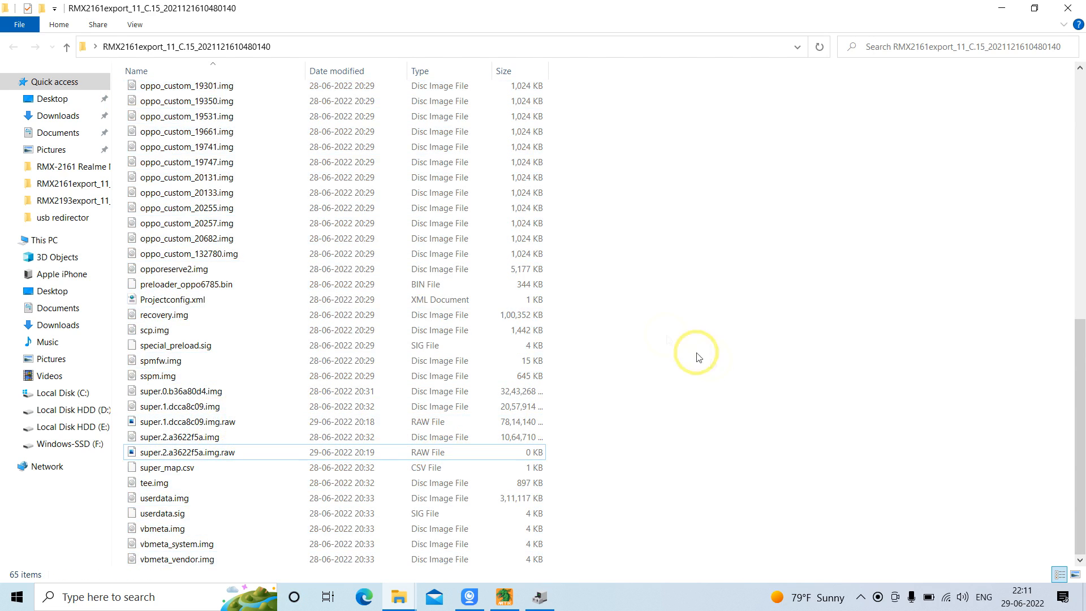
# Highlight the super image files from super.0.b36a80d4.img to super.2.a3622f5a.img.raw, clear the selection, and refresh the folder
pyautogui.moveTo(126, 393); pyautogui.dragTo(243, 451)
pyautogui.click(764, 314)
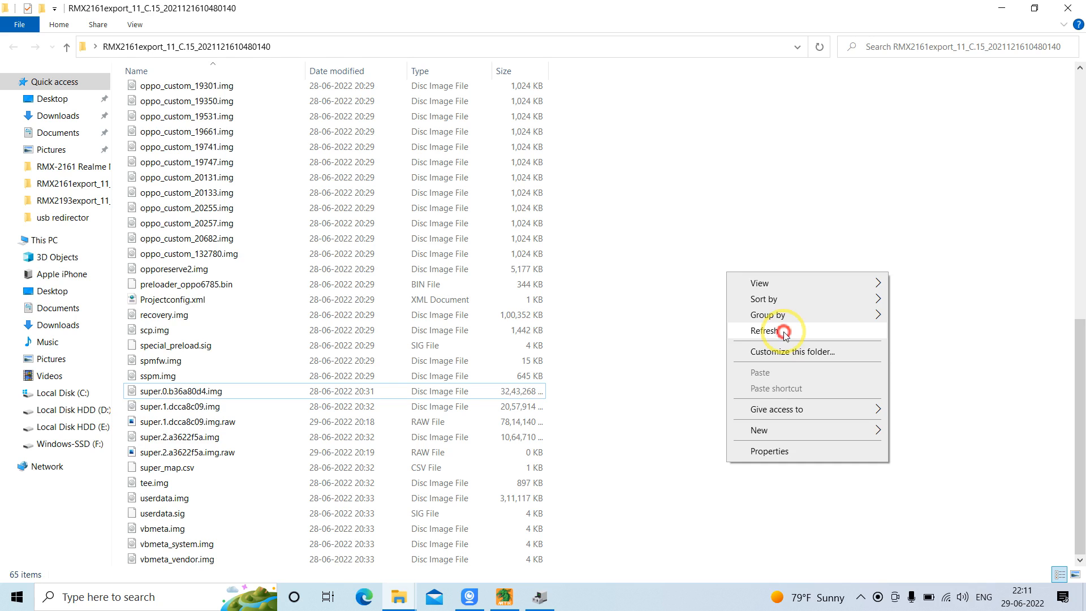
pyautogui.click(765, 330)
pyautogui.moveTo(1083, 232); pyautogui.dragTo(1077, 479)
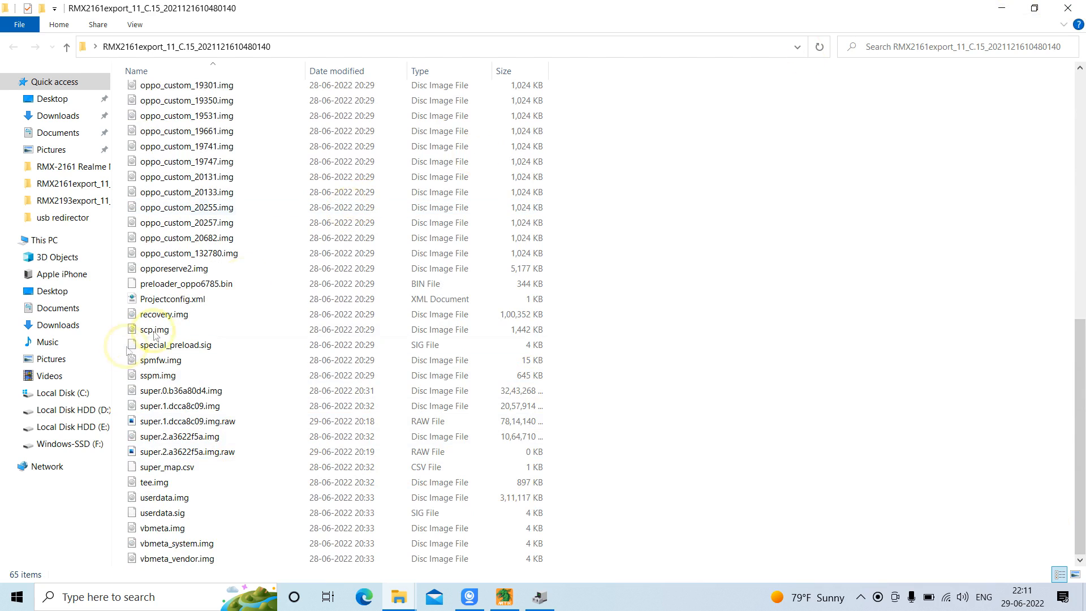
# Highlight the super image files from super.0.b36a80d4.img to super.2.a3622f5a.img.raw again, clear the selection, and close the firmware folder
pyautogui.click(127, 395)
pyautogui.moveTo(127, 396); pyautogui.dragTo(198, 456)
pyautogui.click(884, 323)
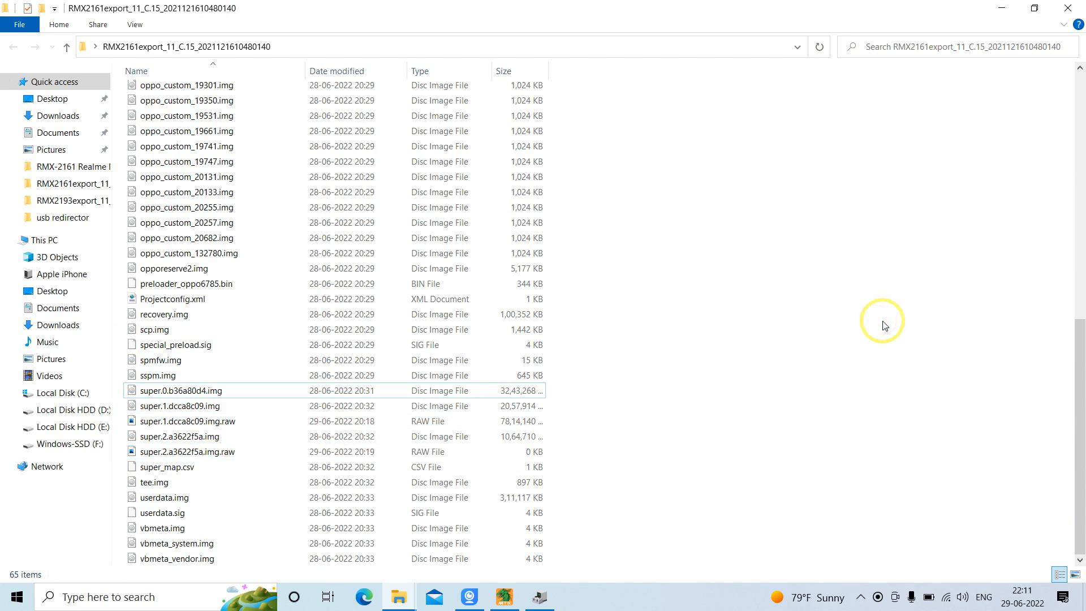
pyautogui.click(1068, 8)
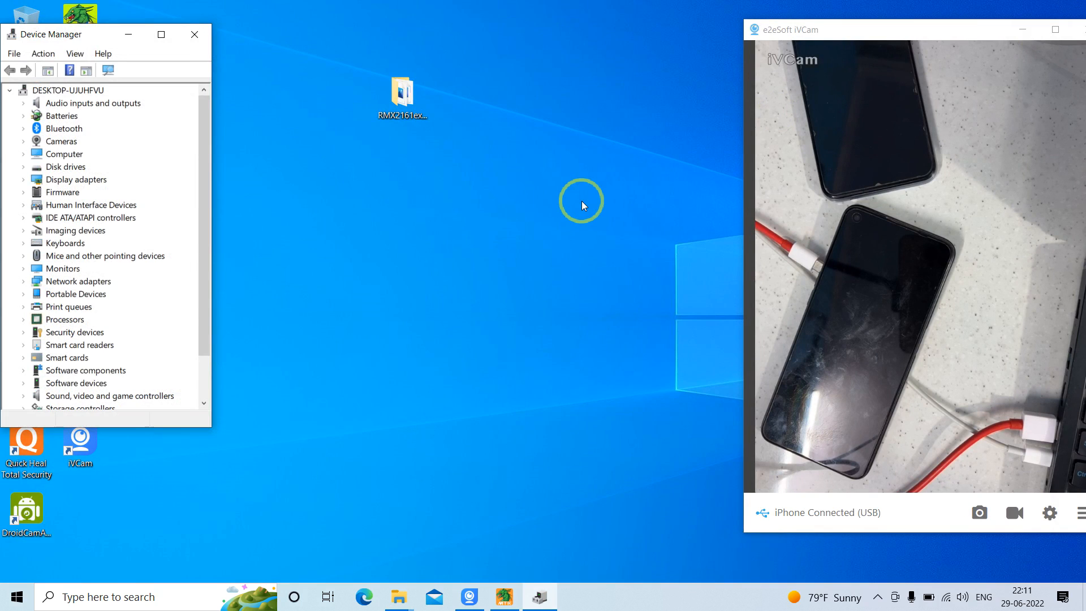
pyautogui.click(877, 598)
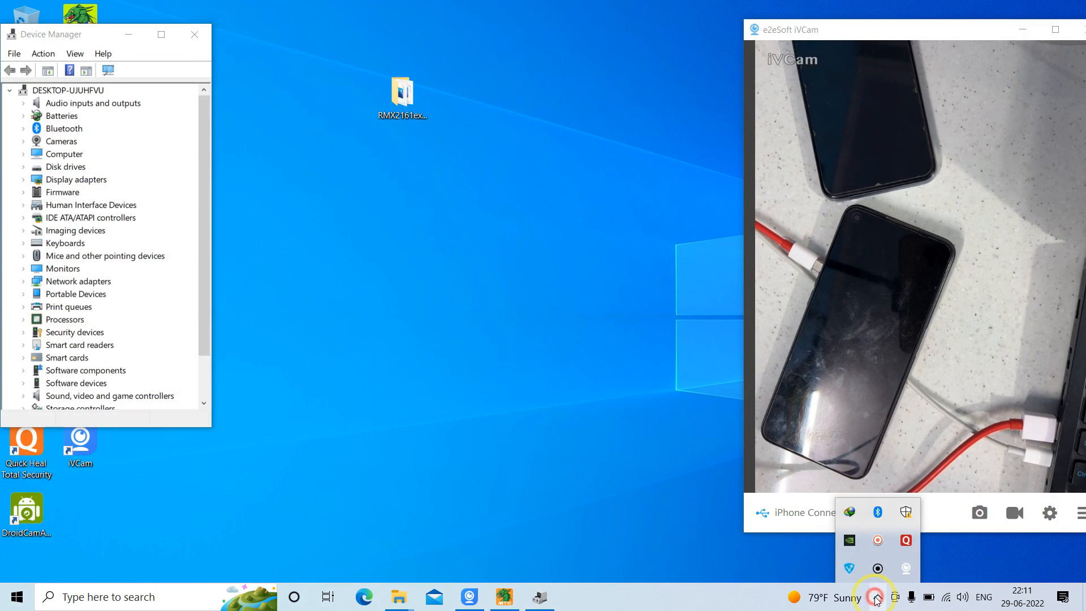
pyautogui.click(876, 598)
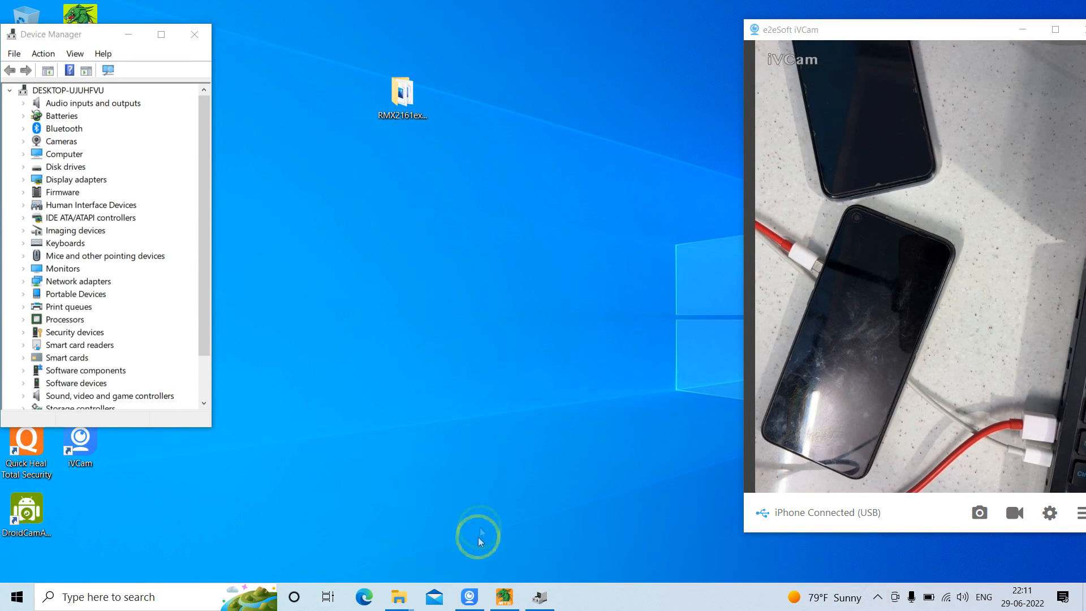
pyautogui.click(502, 597)
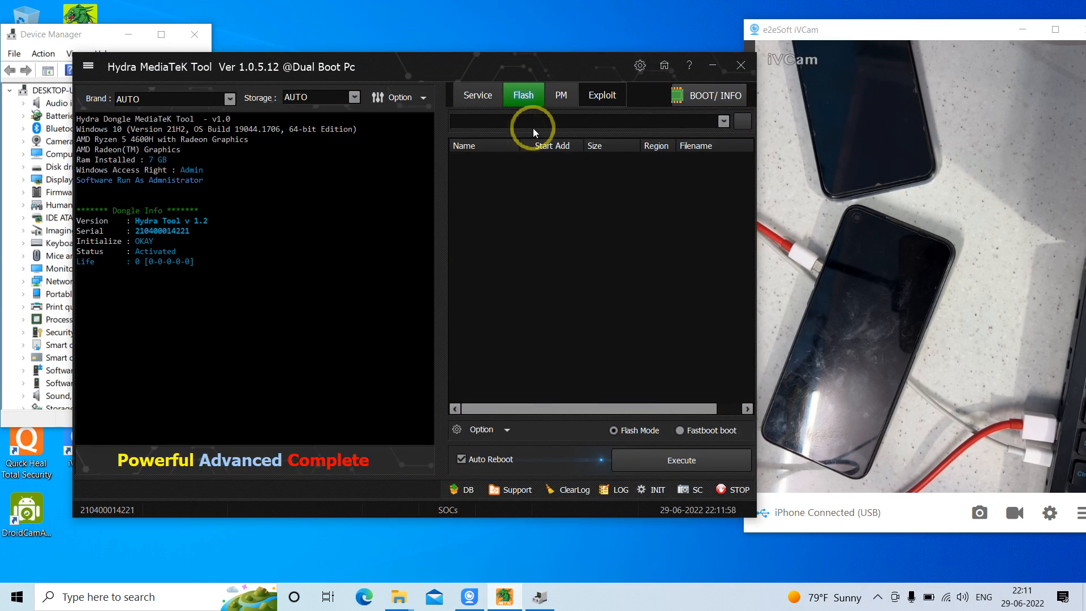
pyautogui.click(743, 124)
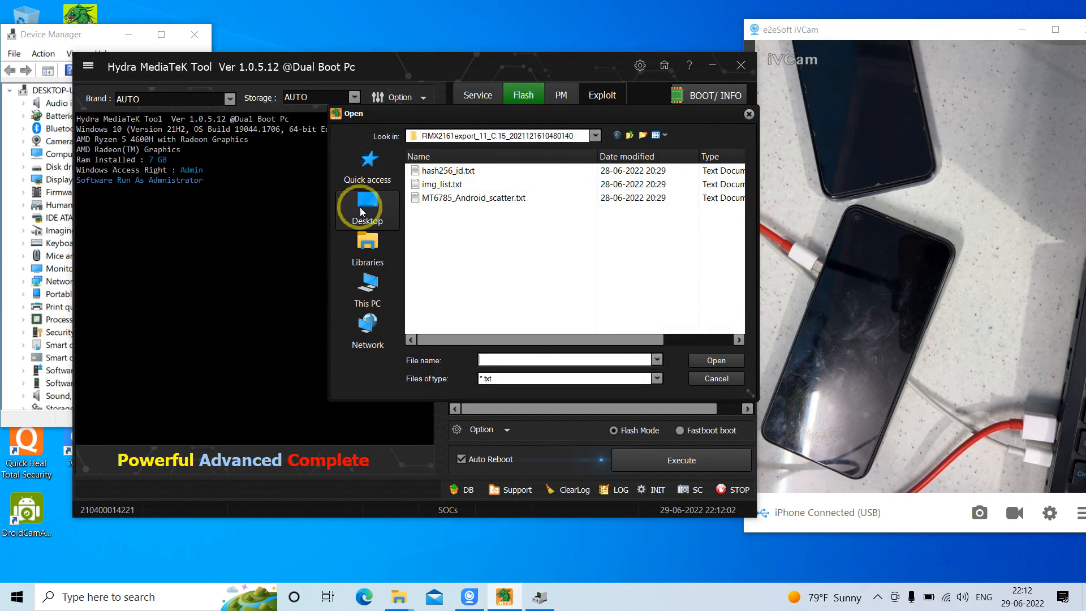
pyautogui.click(359, 207)
pyautogui.doubleClick(656, 252)
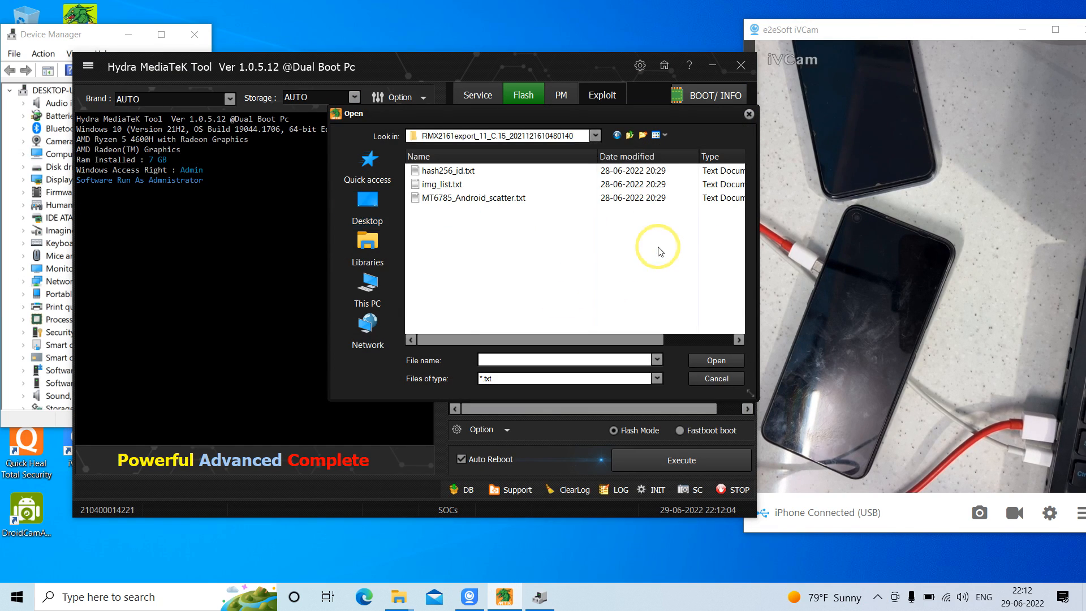
pyautogui.click(481, 198)
pyautogui.click(722, 361)
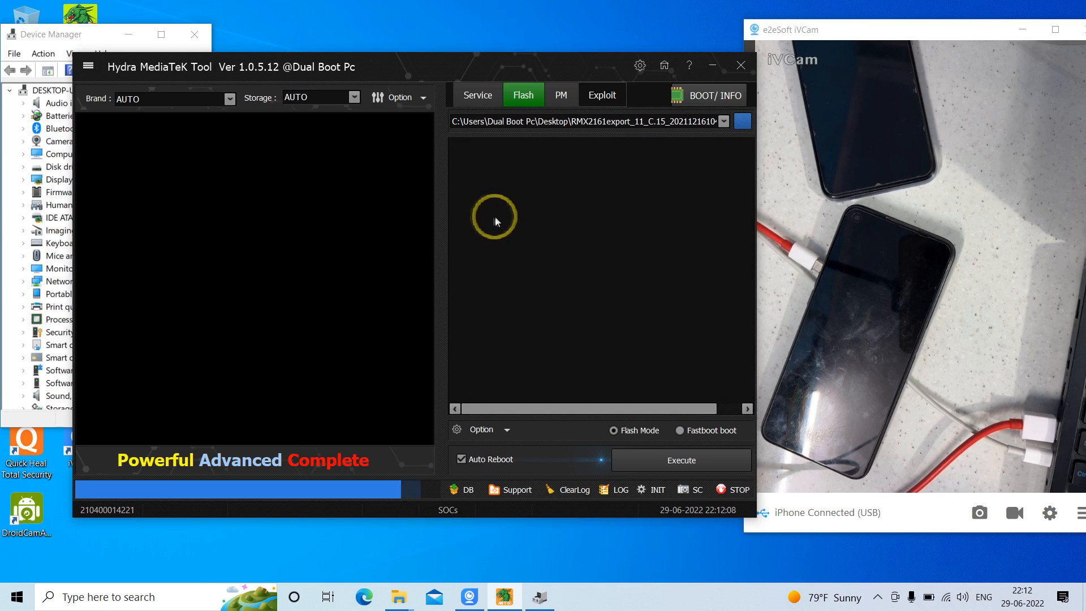
pyautogui.moveTo(751, 165); pyautogui.dragTo(750, 310)
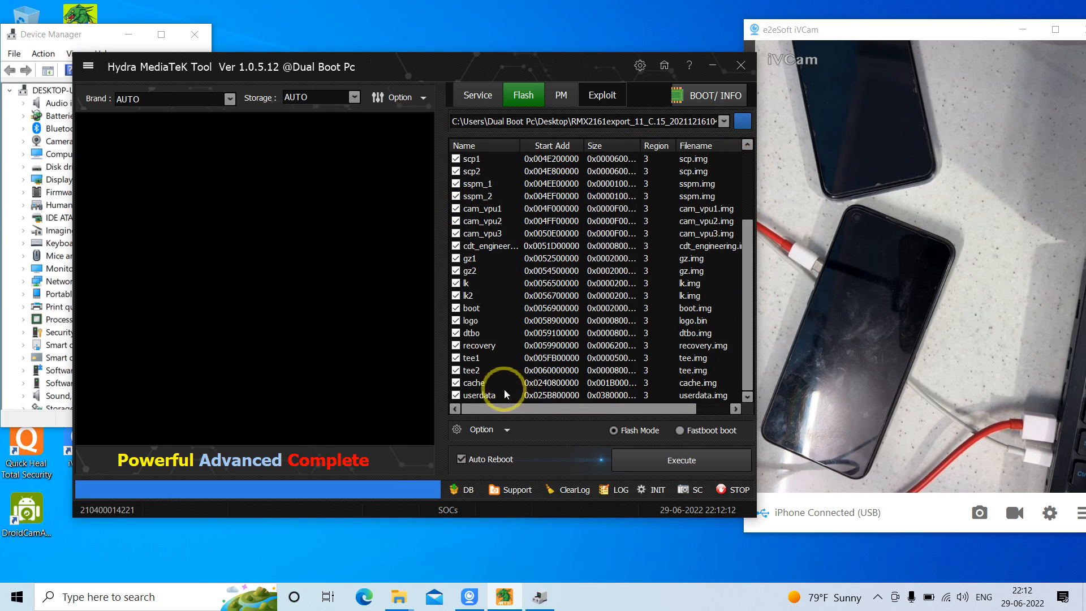
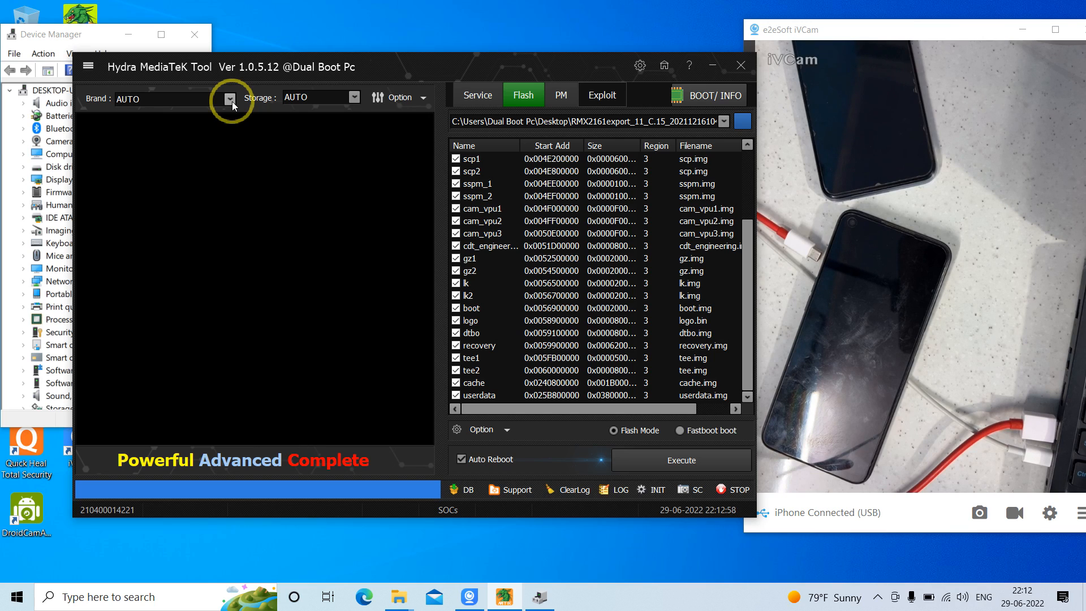
# Open the RMX2161 firmware folder from the desktop, look through its files, close it, and return to Hydra MediaTek Tool
pyautogui.click(713, 66)
pyautogui.click(404, 90)
pyautogui.doubleClick(404, 89)
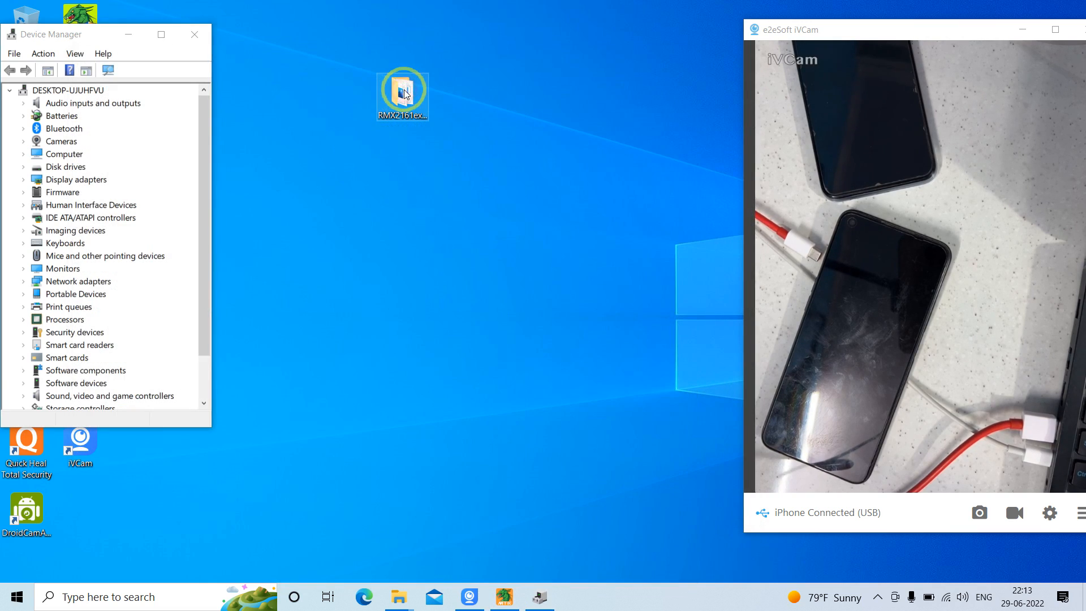
pyautogui.moveTo(1079, 117); pyautogui.dragTo(1079, 392)
pyautogui.click(1065, 5)
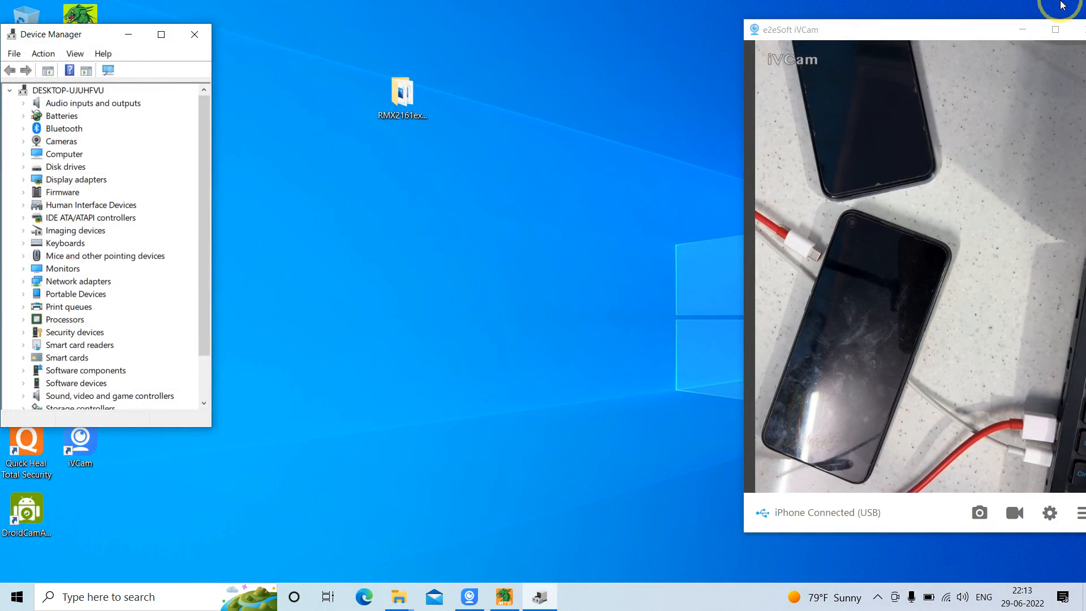
pyautogui.click(516, 594)
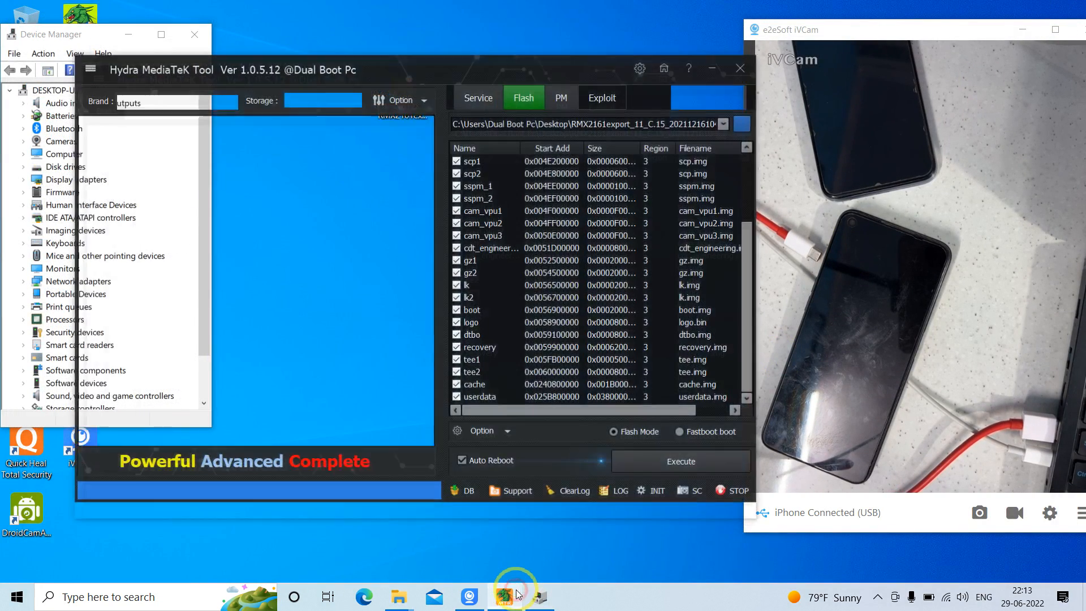
pyautogui.click(370, 307)
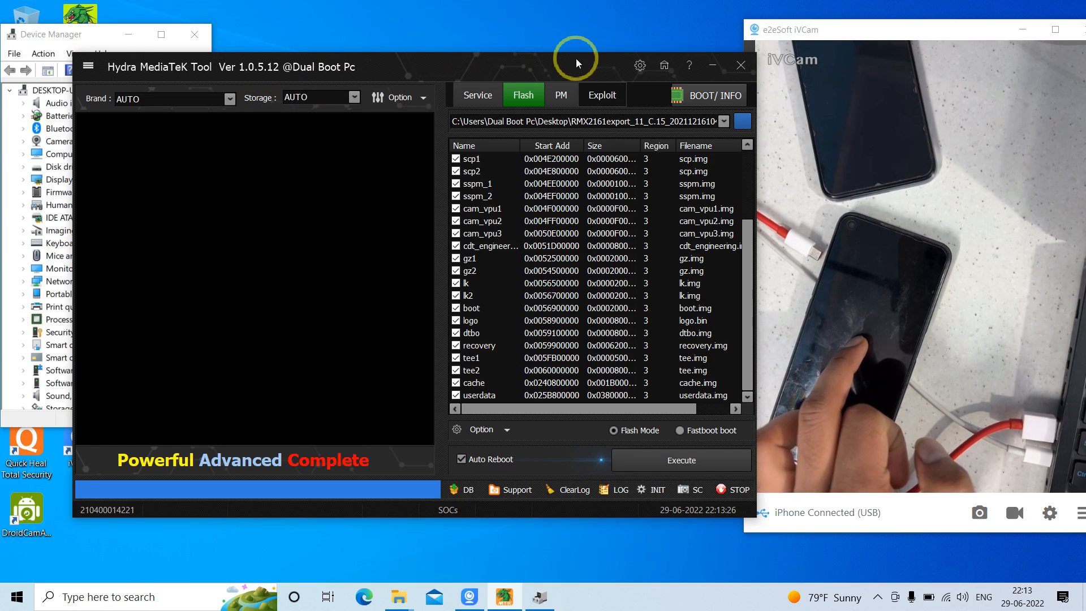
# Highlight the preloader entry at the start of the flash partition list
pyautogui.click(746, 181)
pyautogui.click(478, 161)
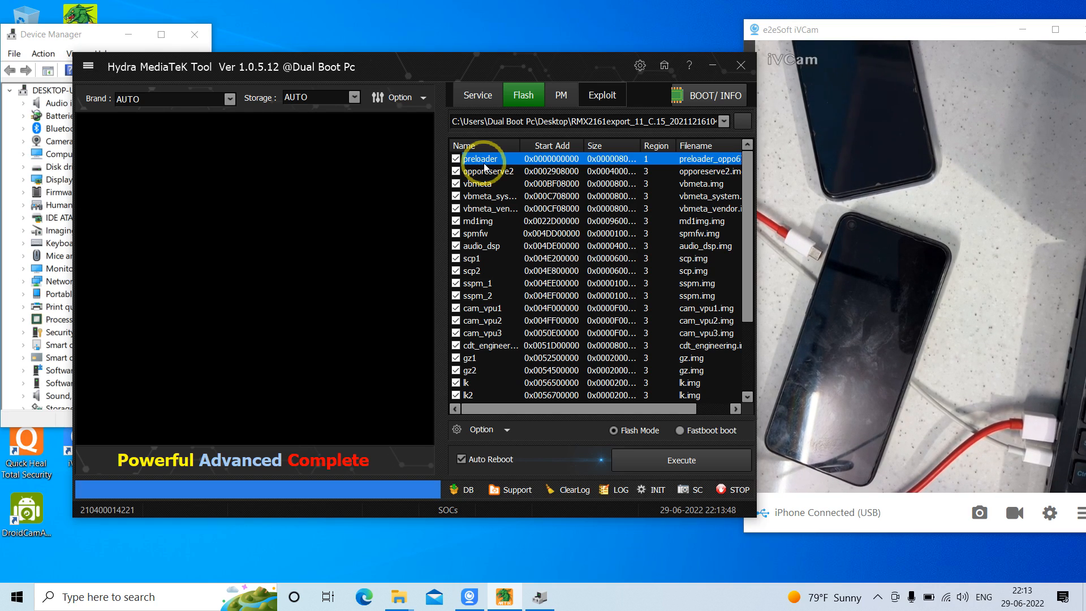
pyautogui.click(551, 100)
pyautogui.click(533, 94)
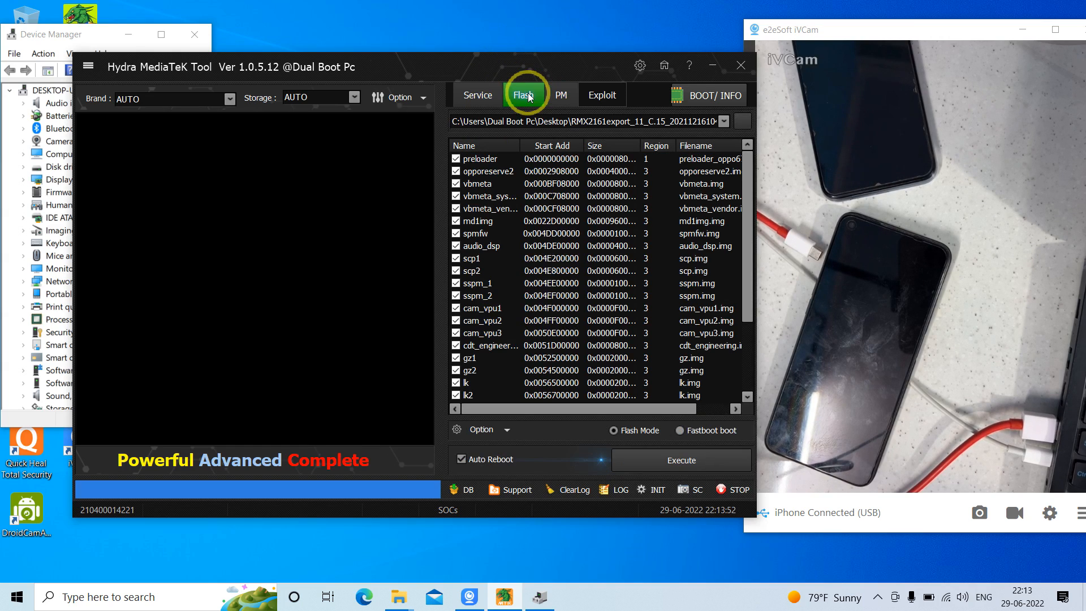
# View the Service functions and the PM partition manager with its settings, and return to the Flash page
pyautogui.click(486, 101)
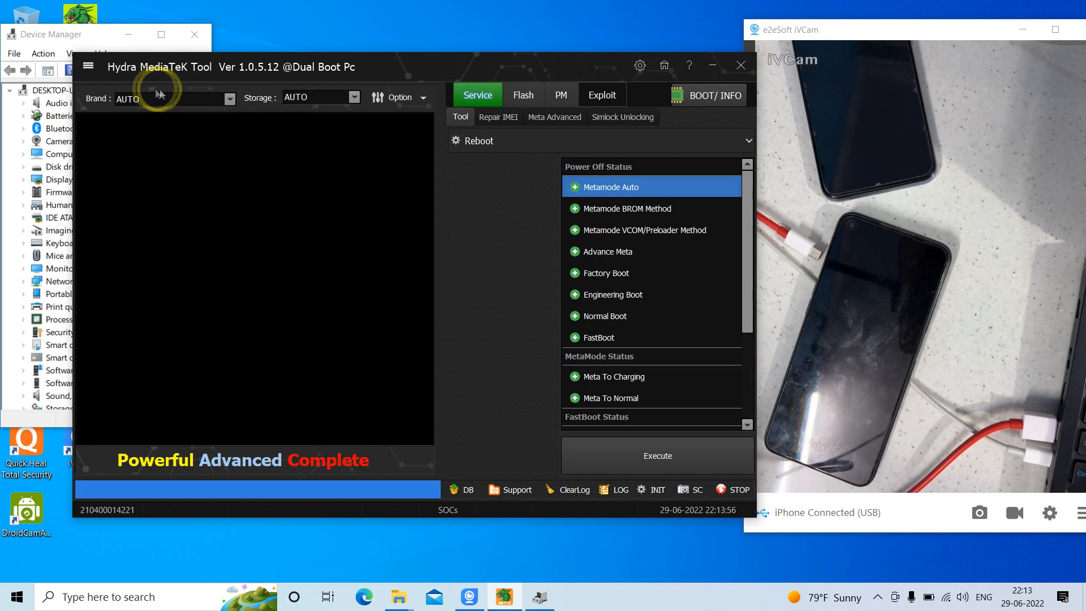
pyautogui.click(520, 105)
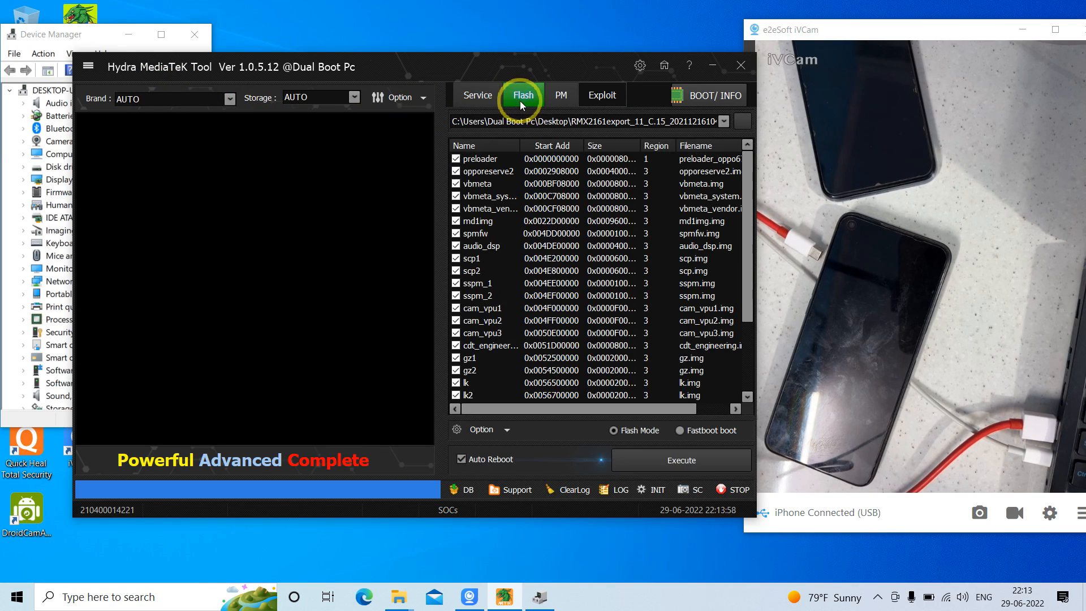
pyautogui.click(563, 98)
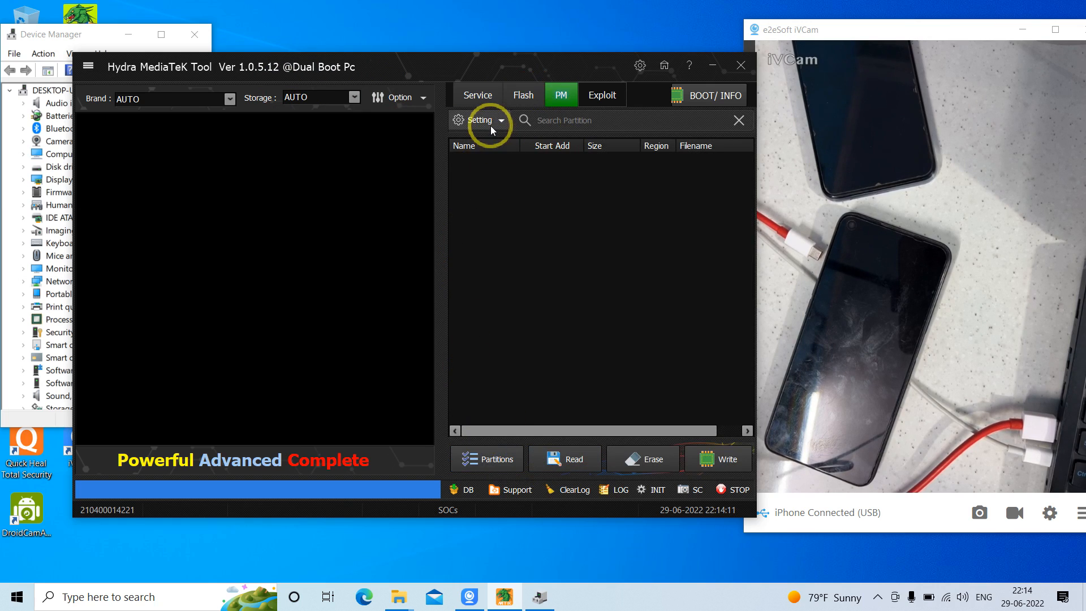
pyautogui.click(490, 126)
pyautogui.click(490, 126)
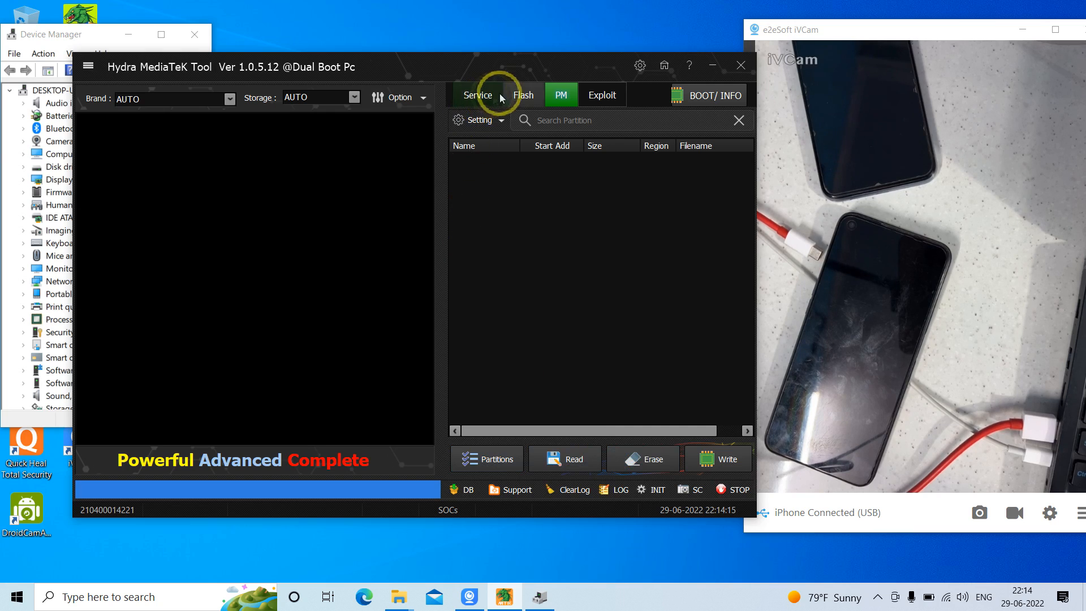
pyautogui.click(527, 96)
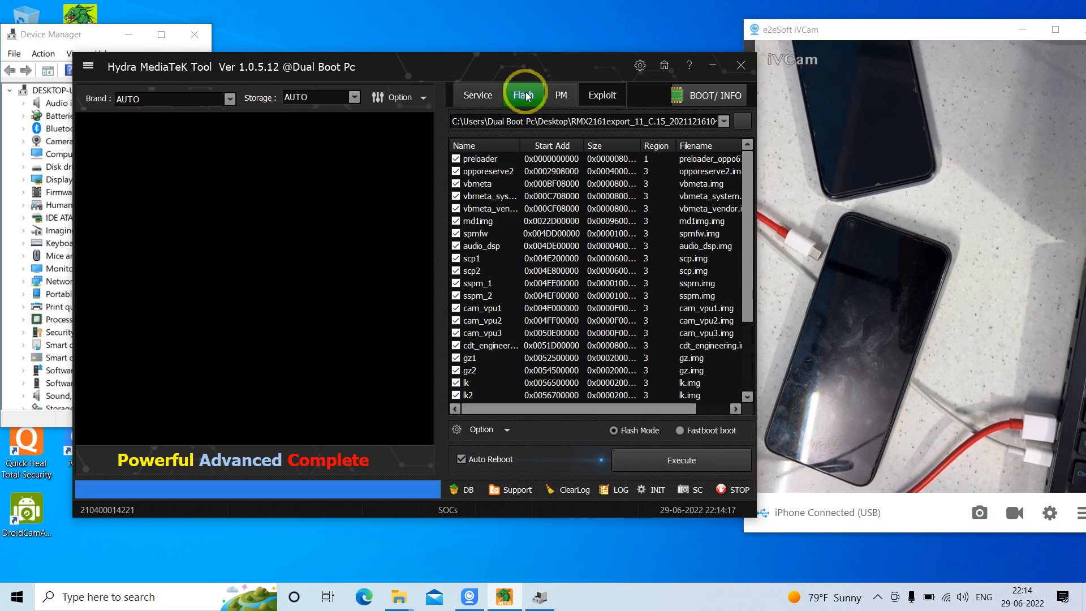
# Look through the flash partition list to its end, highlighting the userdata and cache entries in turn
pyautogui.moveTo(744, 184); pyautogui.dragTo(746, 158)
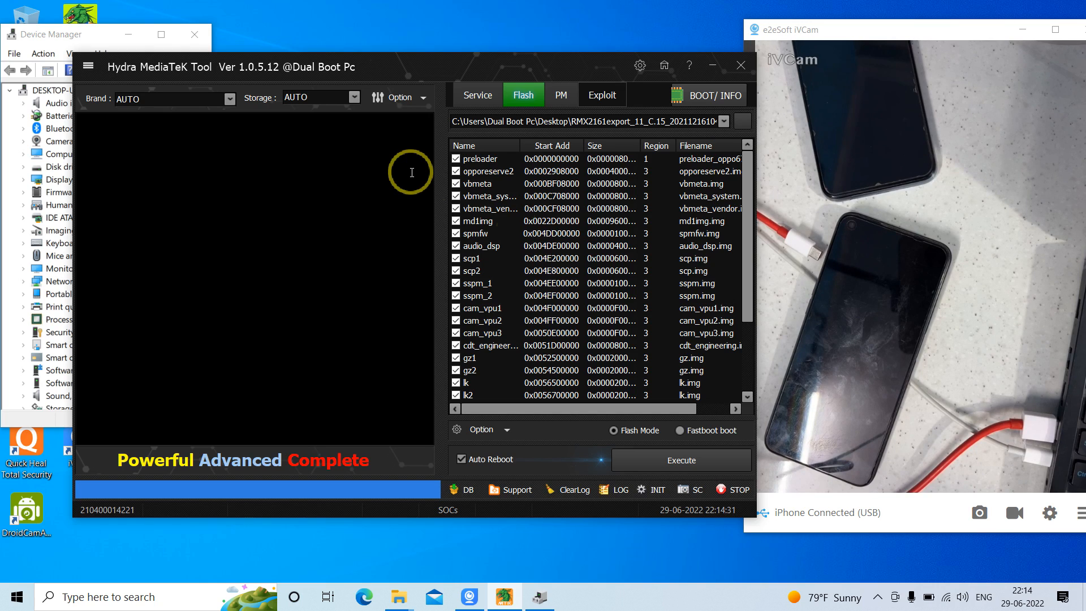
pyautogui.moveTo(749, 174); pyautogui.dragTo(733, 294)
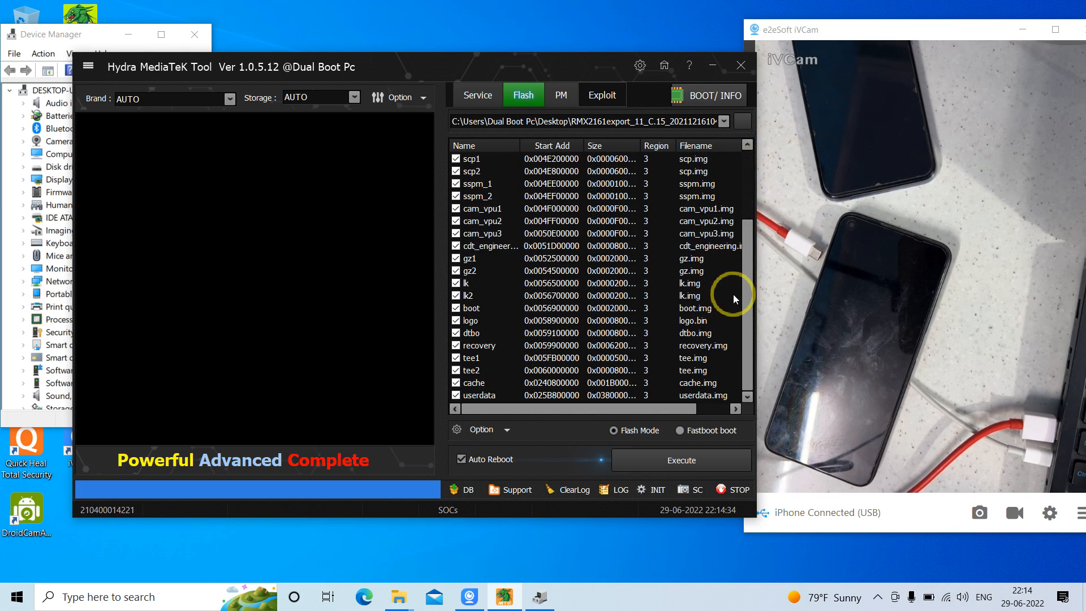
pyautogui.click(508, 390)
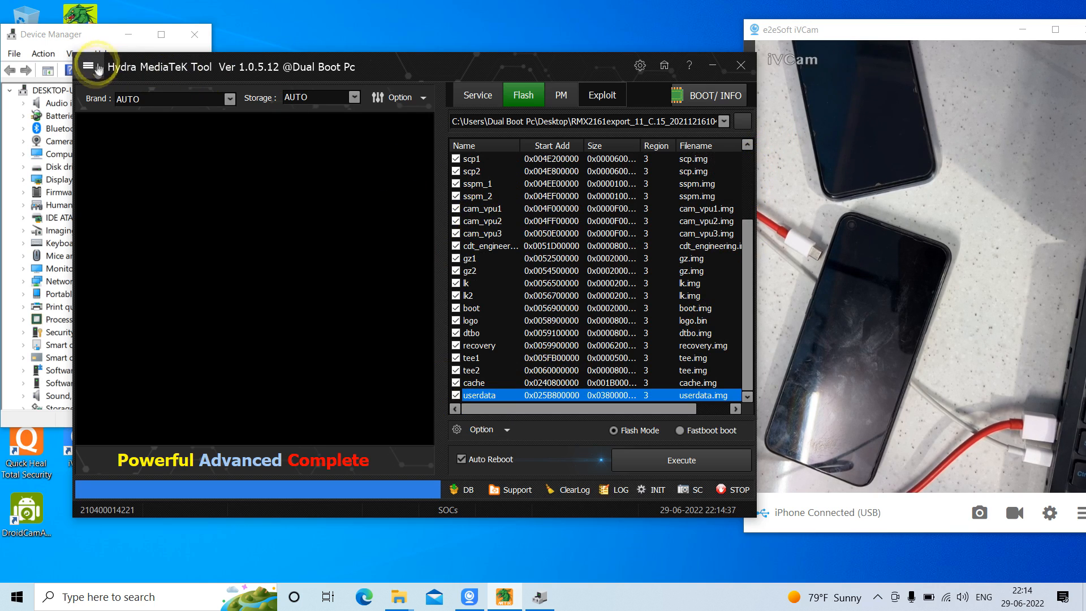
pyautogui.click(495, 385)
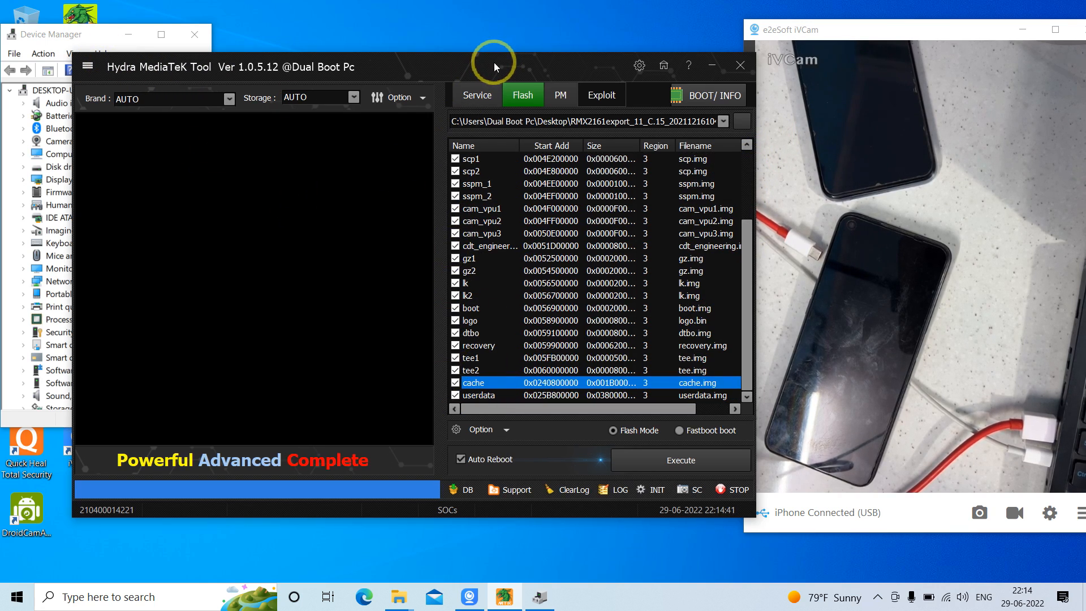
# Reopen the desktop firmware folder, highlight the super image files, clear the selection, and switch back to Hydra MediaTek Tool
pyautogui.click(711, 63)
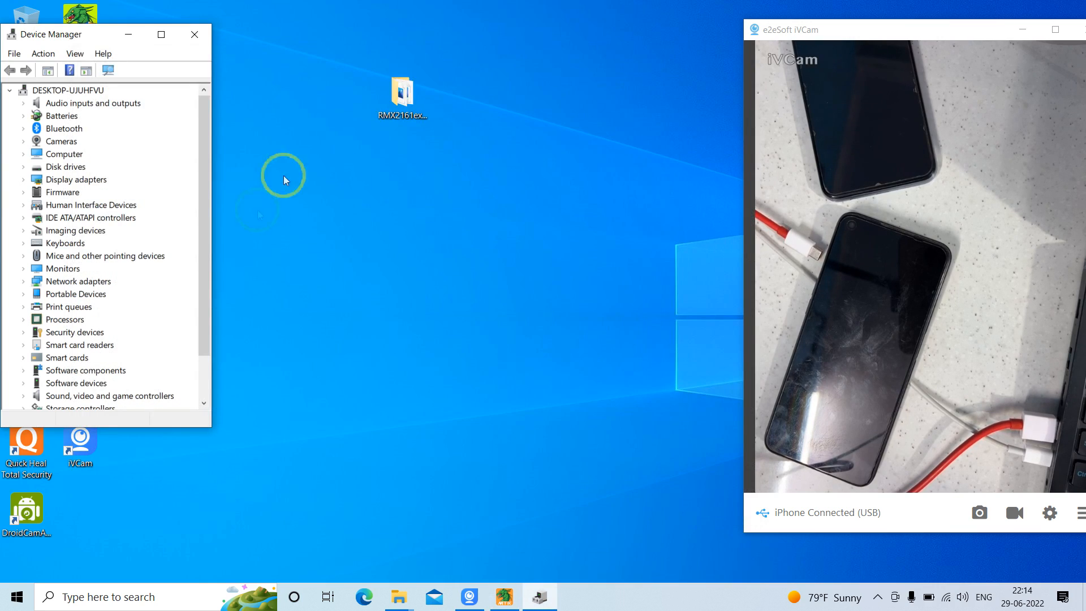
pyautogui.doubleClick(408, 98)
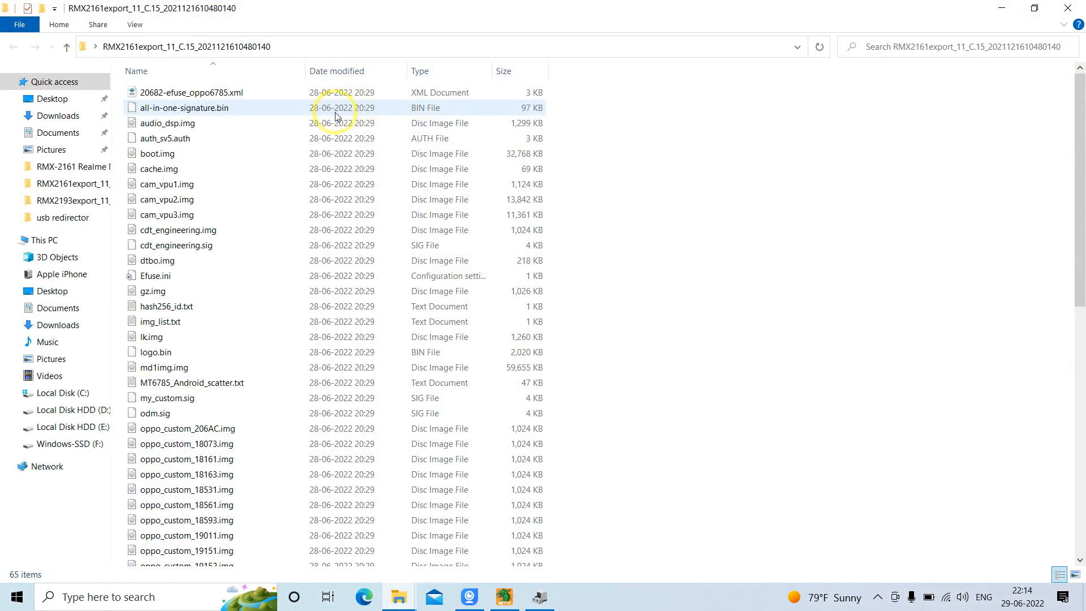
pyautogui.moveTo(1080, 218); pyautogui.dragTo(1080, 499)
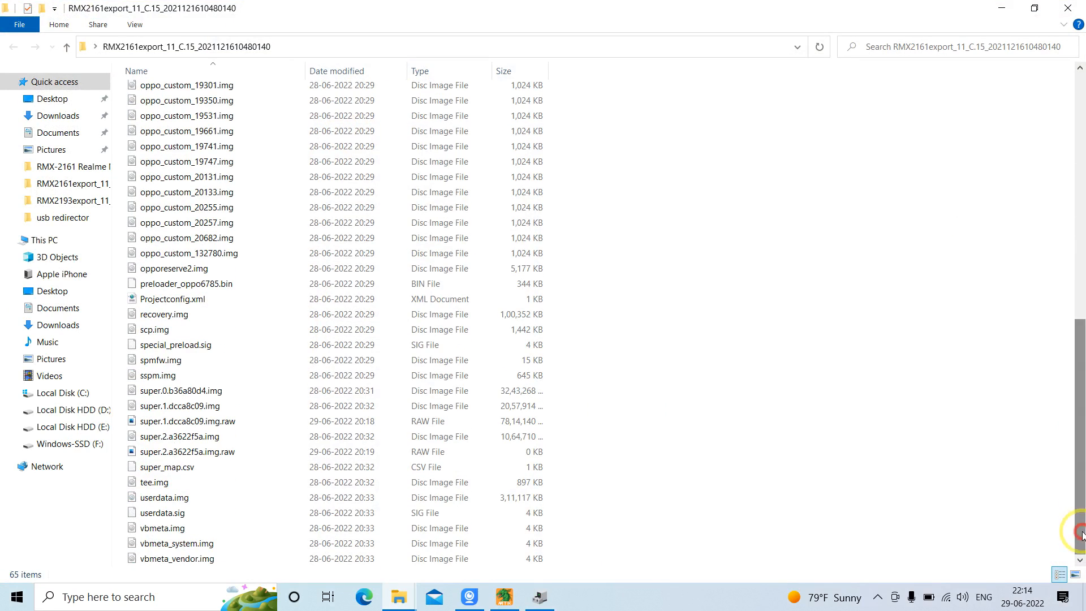
pyautogui.moveTo(126, 393); pyautogui.dragTo(211, 451)
pyautogui.click(978, 220)
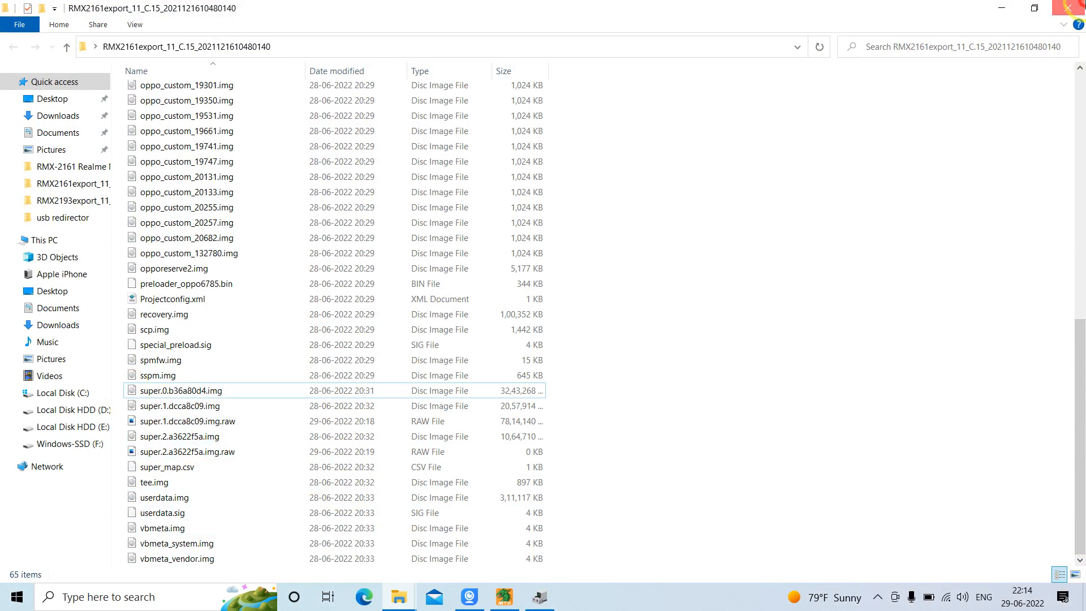
pyautogui.click(1002, 7)
pyautogui.click(504, 597)
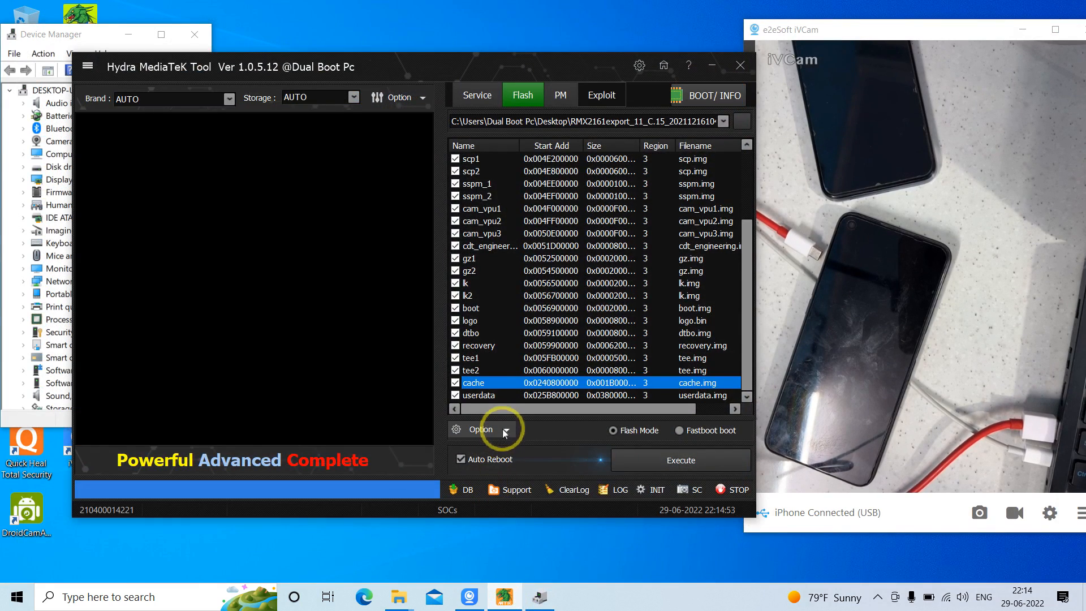
# Turn on Enable Write Preloader for flashing and check the setting against the start of the partition list
pyautogui.click(496, 428)
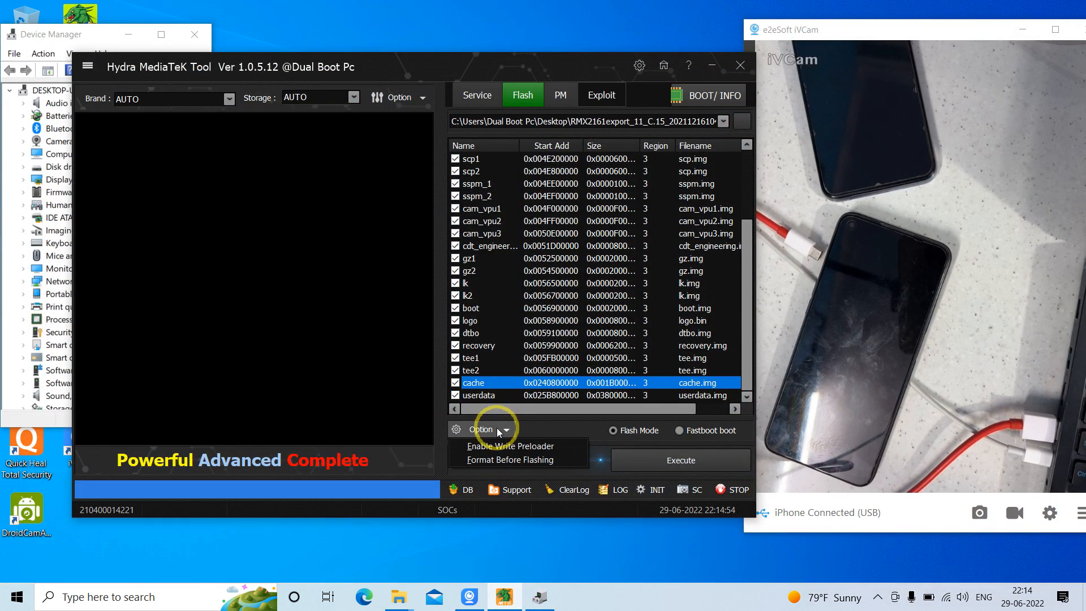
pyautogui.click(528, 444)
pyautogui.click(745, 176)
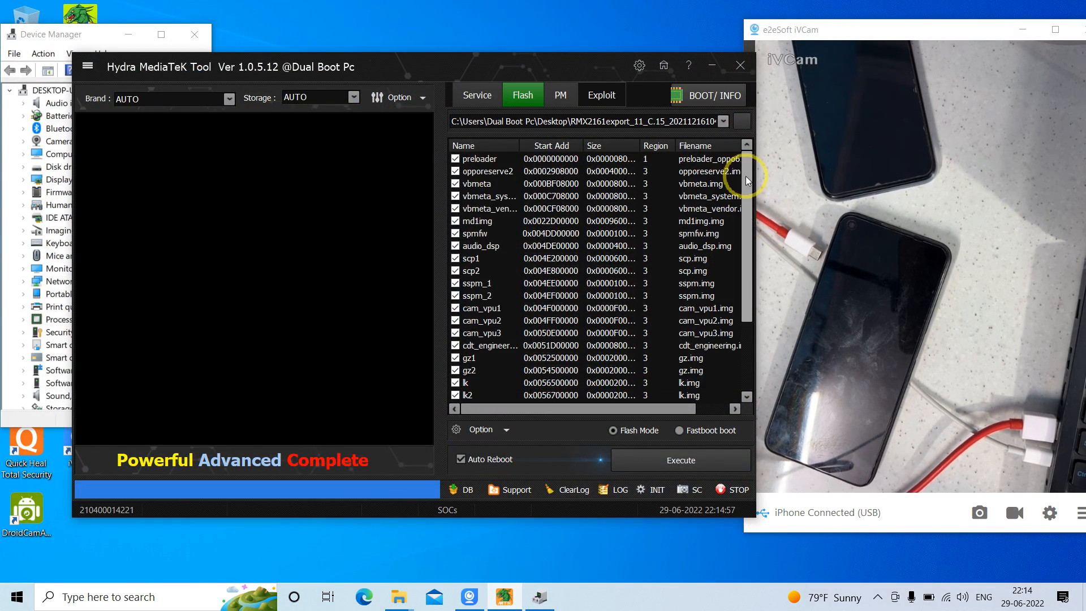
pyautogui.click(484, 428)
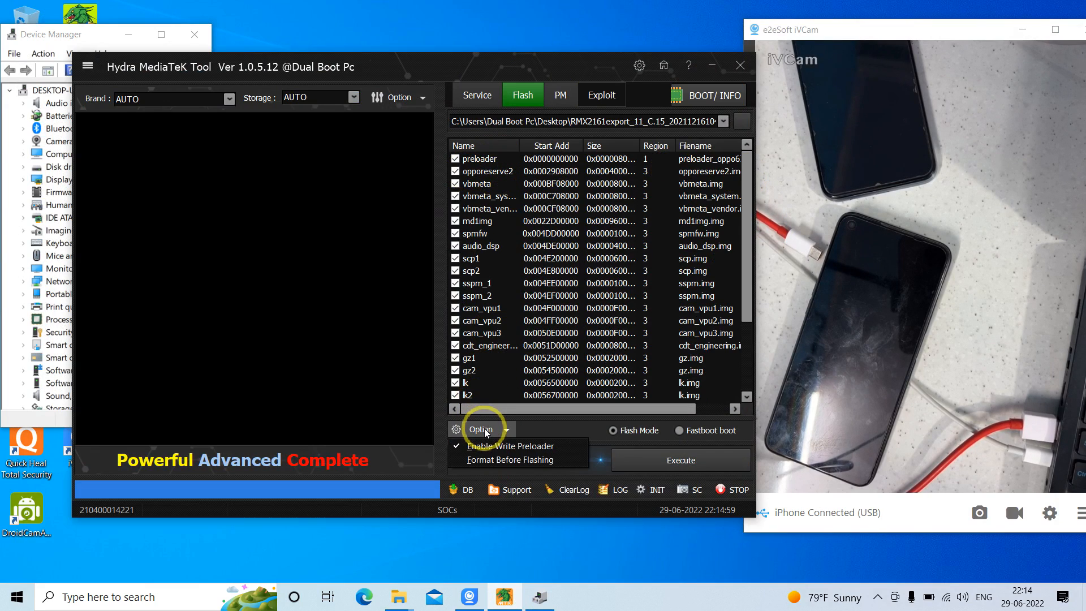
# Examine the tool's connection options, including the Boot Option settings
pyautogui.click(397, 98)
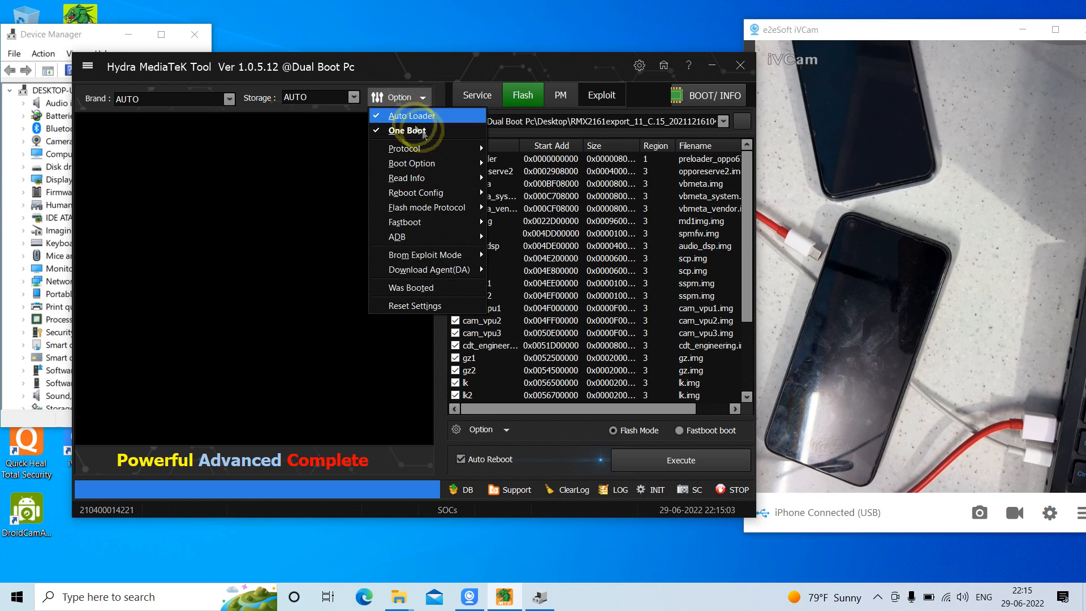
pyautogui.click(461, 150)
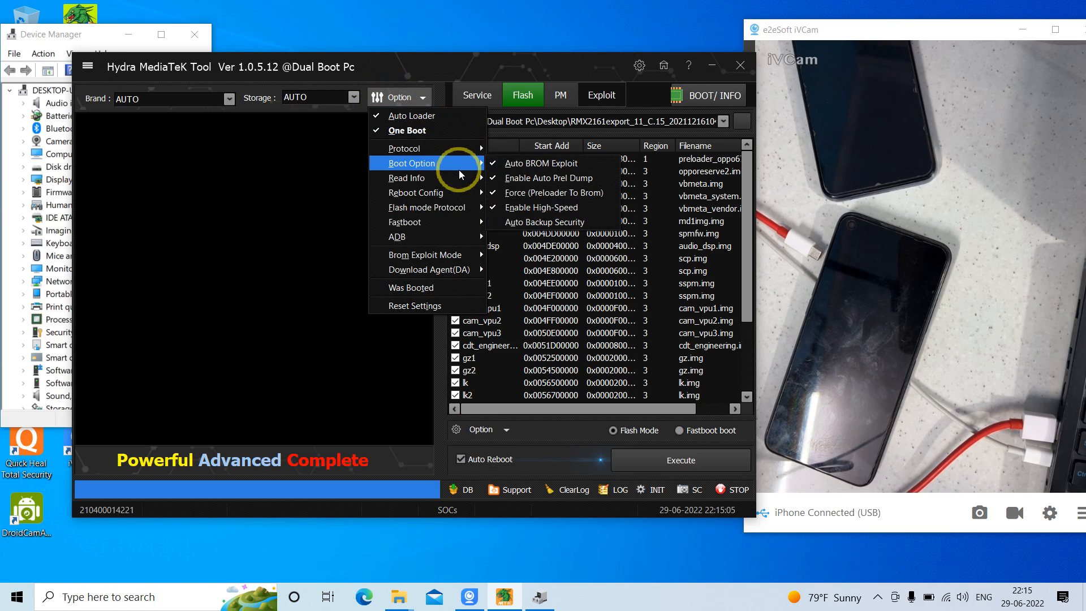
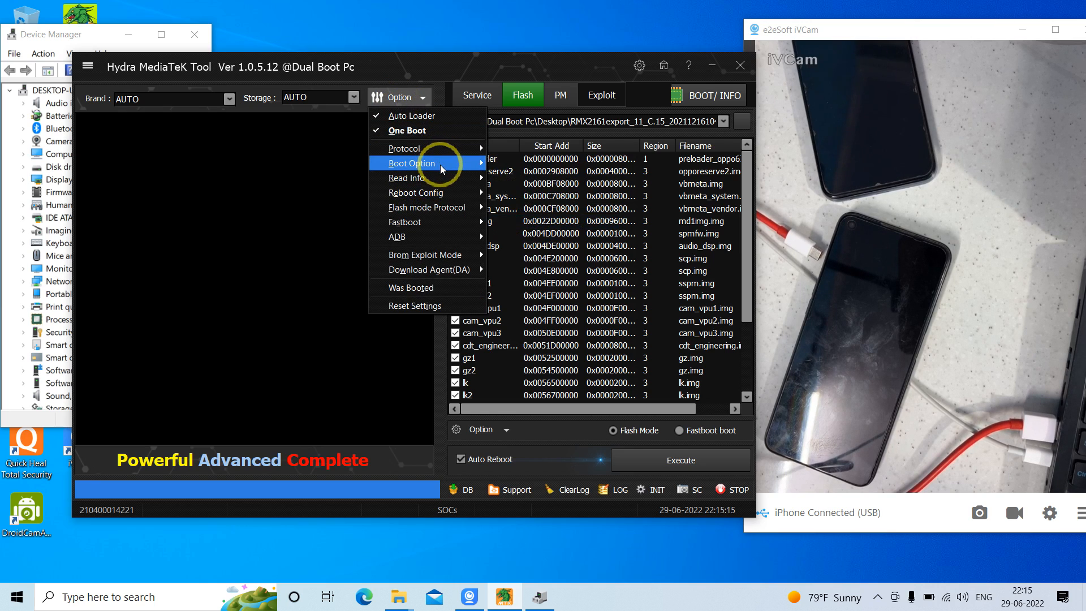
# Highlight the preloader entry in the flash partition list and bring Device Manager to the front
pyautogui.click(435, 65)
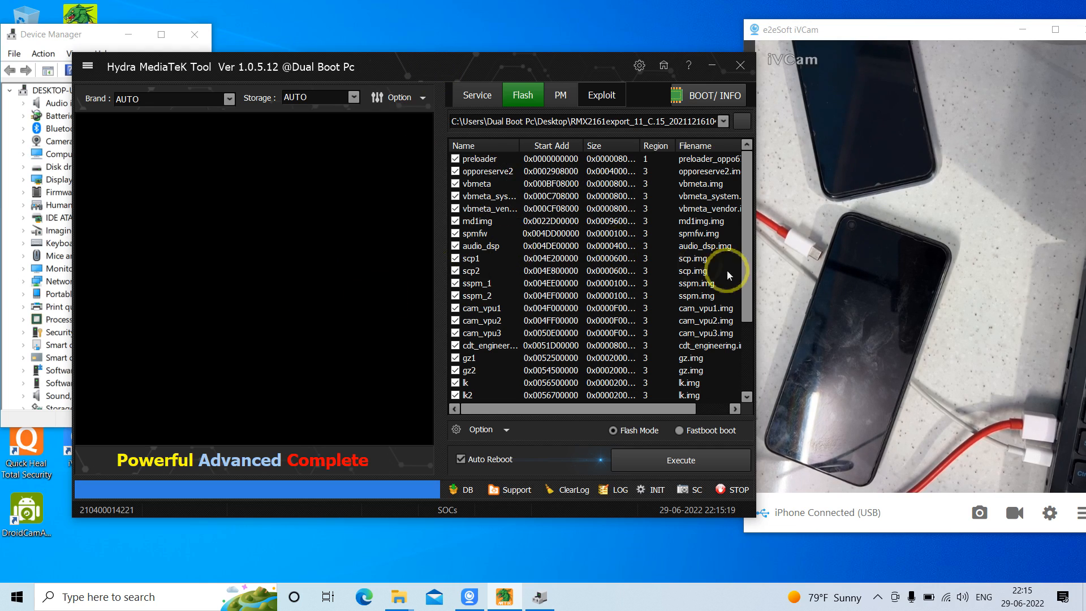
pyautogui.click(483, 162)
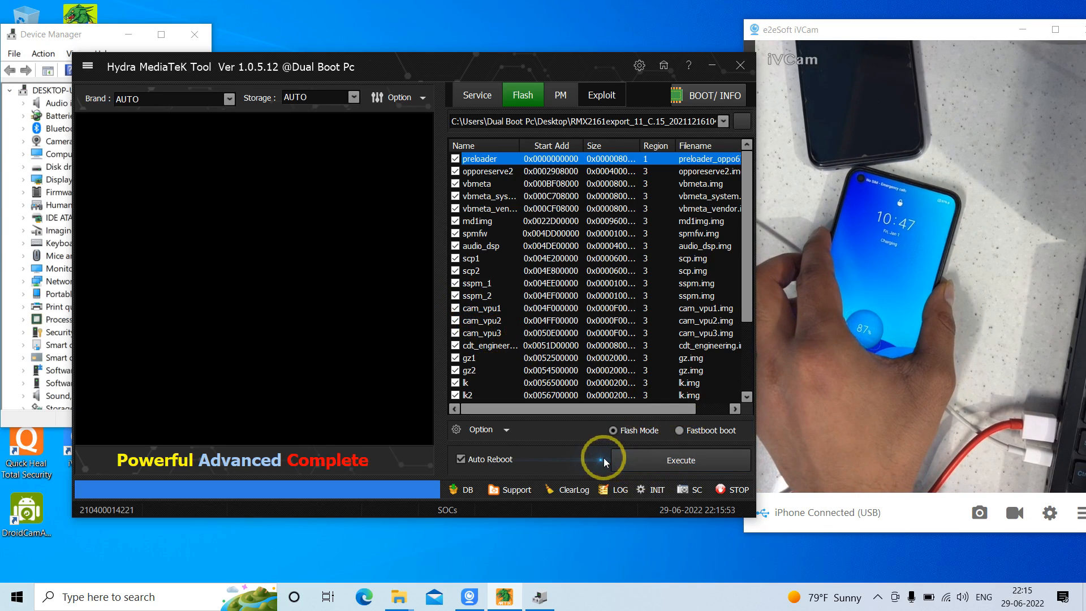
pyautogui.click(542, 599)
pyautogui.click(543, 602)
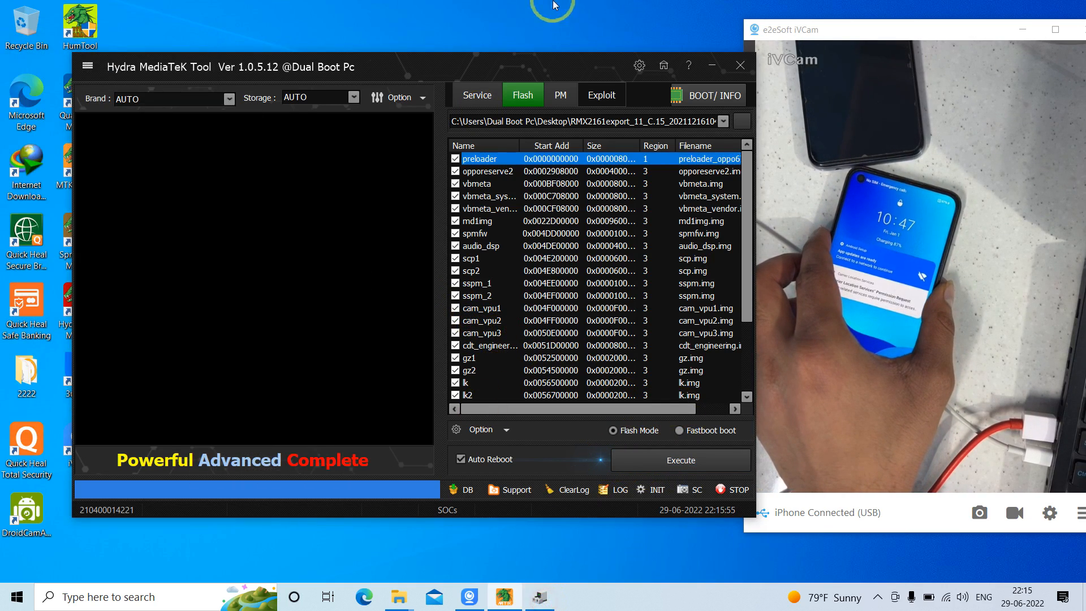
pyautogui.click(550, 601)
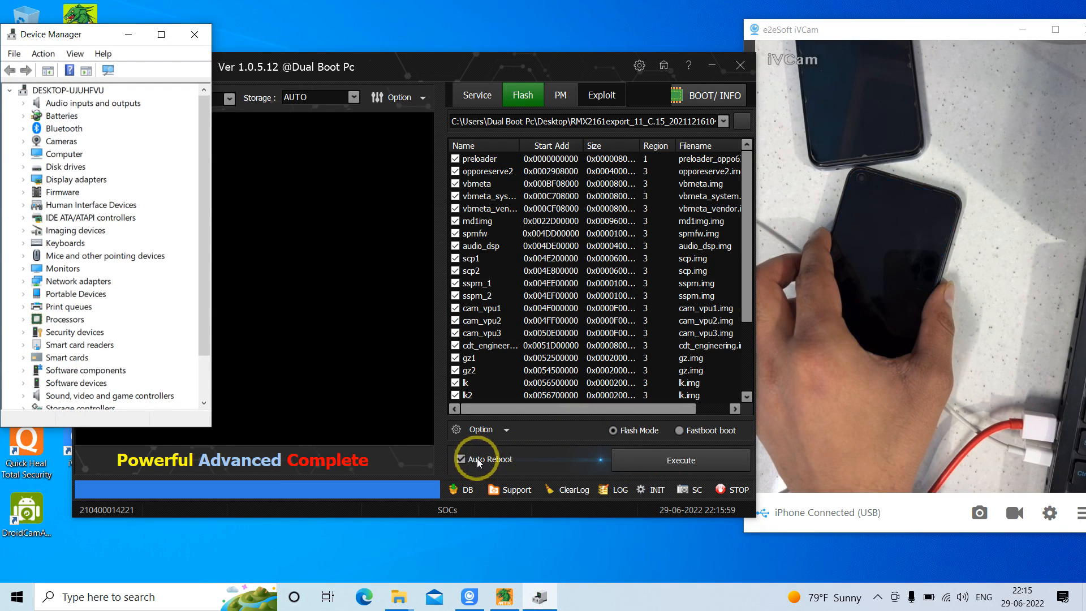
# Recheck the preloader and format options for flashing, and decline the confirmation of a first flash attempt
pyautogui.click(499, 427)
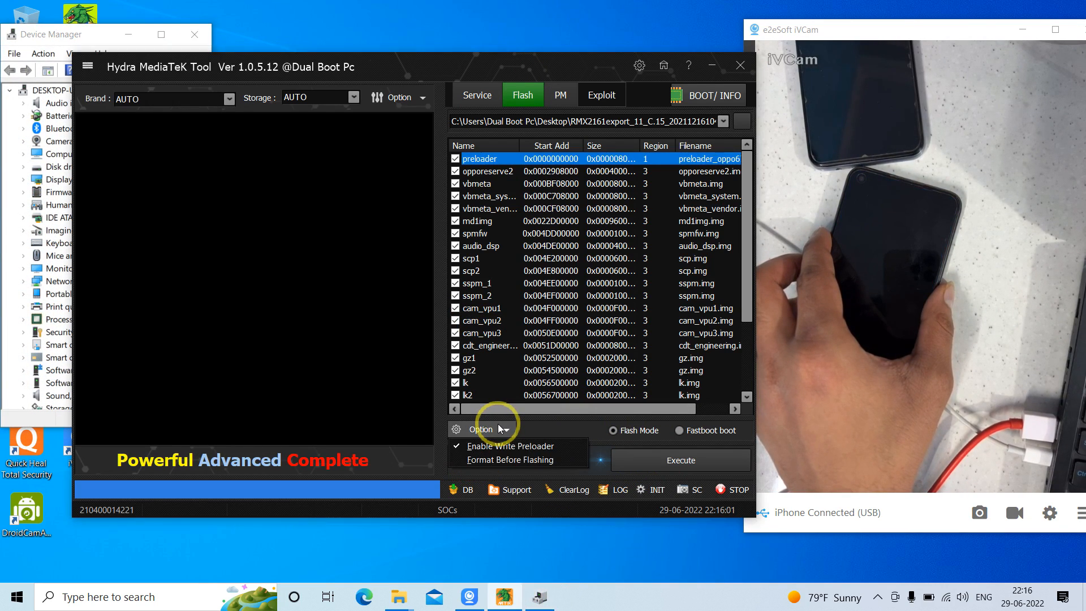
pyautogui.click(497, 425)
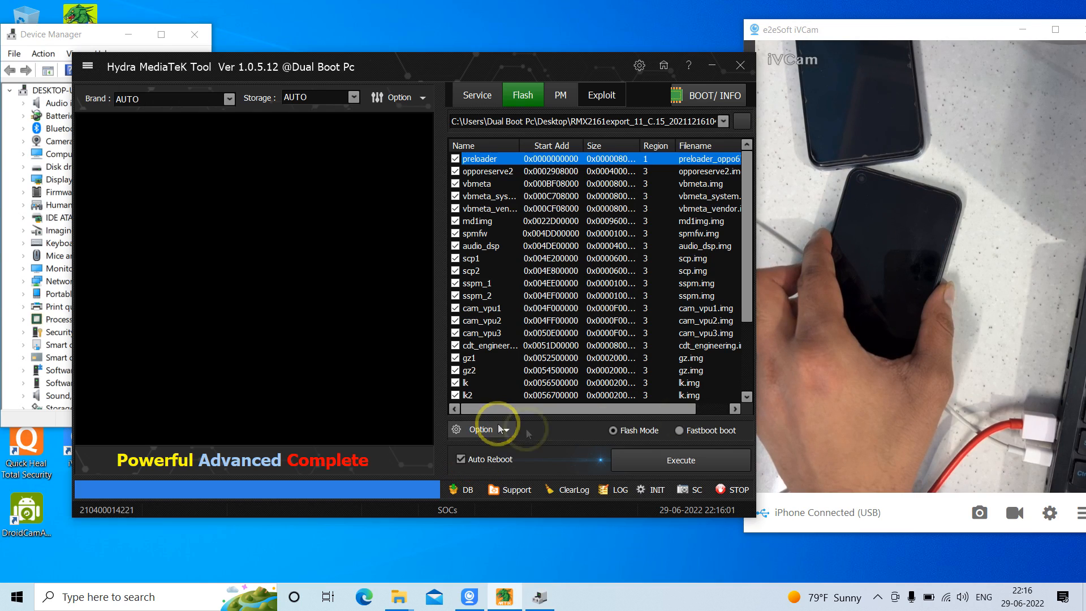
pyautogui.click(683, 463)
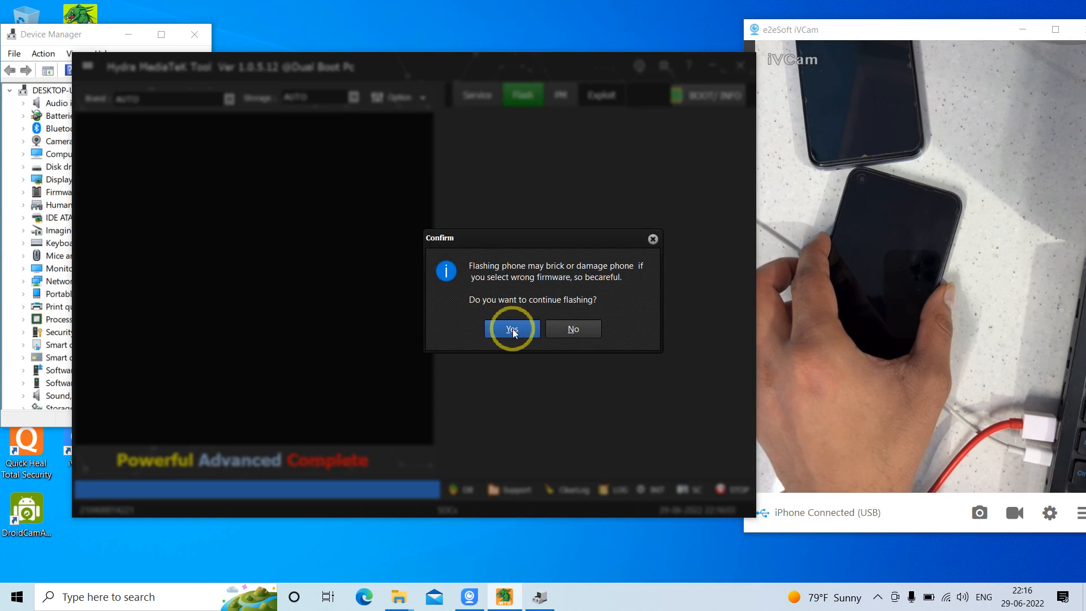
pyautogui.click(570, 326)
# Review the Read Info settings and start flashing the selected firmware partitions, agreeing to continue
pyautogui.click(389, 109)
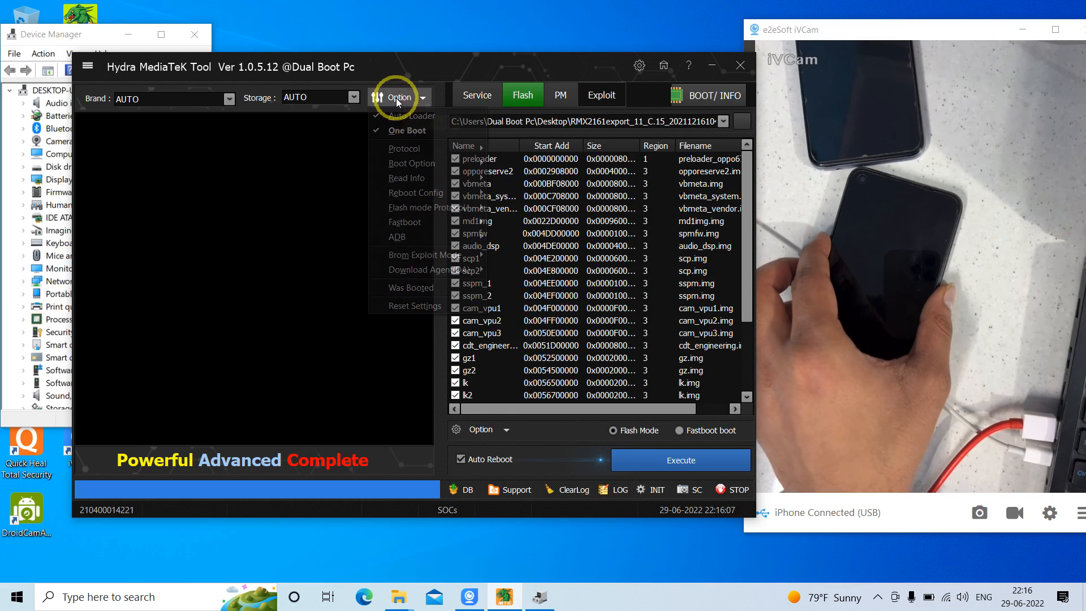
pyautogui.moveTo(480, 182)
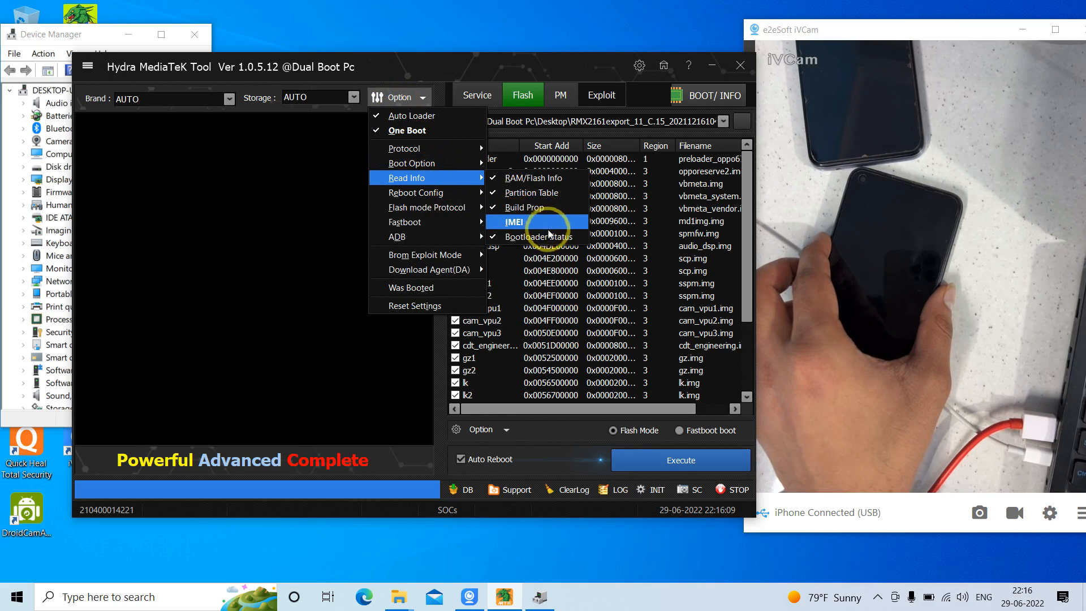
pyautogui.click(660, 460)
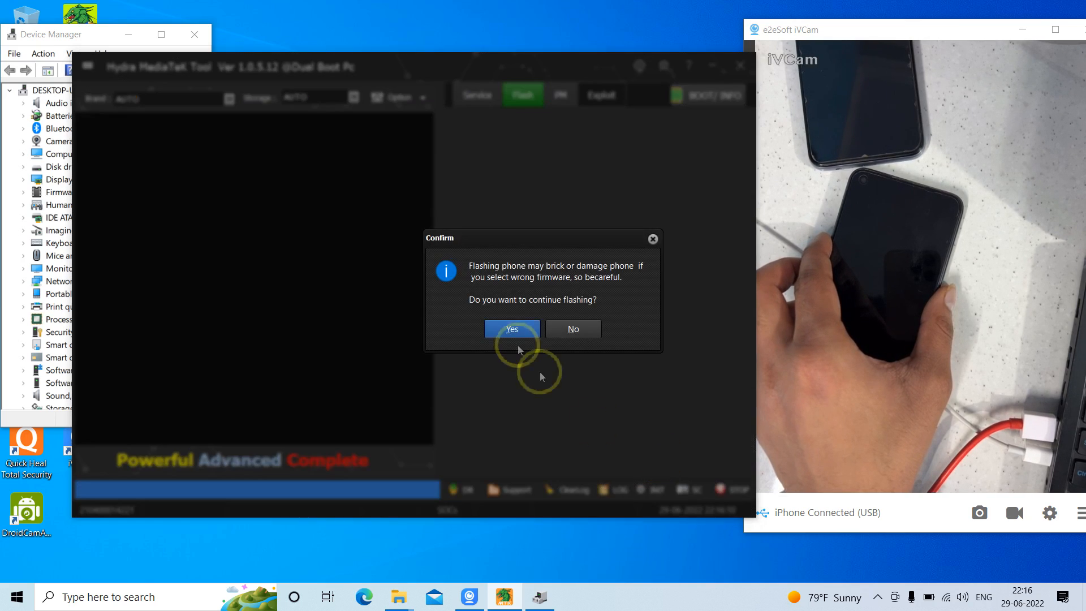
pyautogui.click(512, 329)
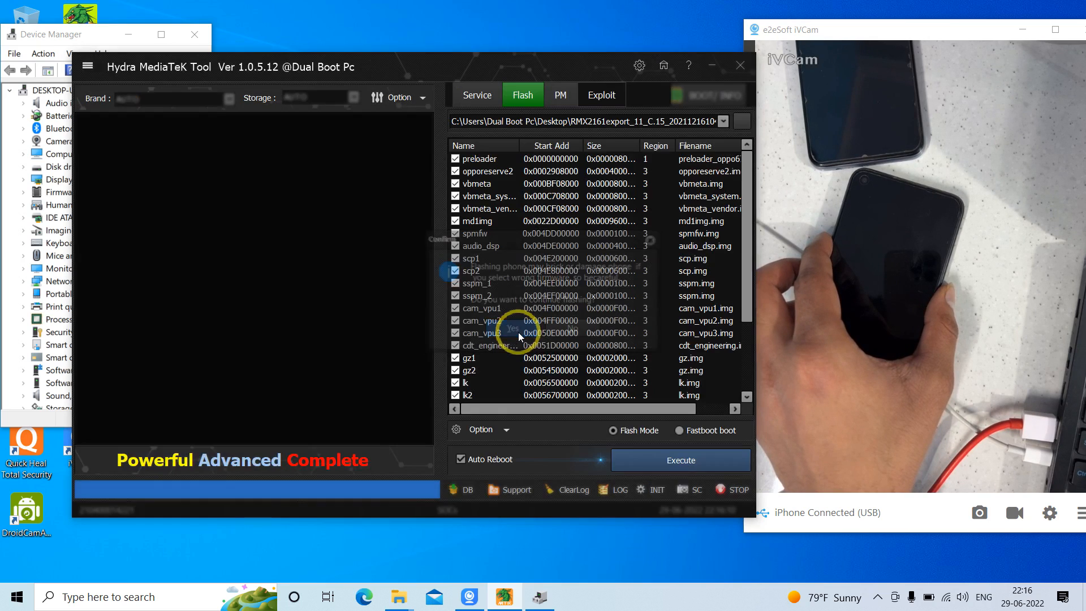
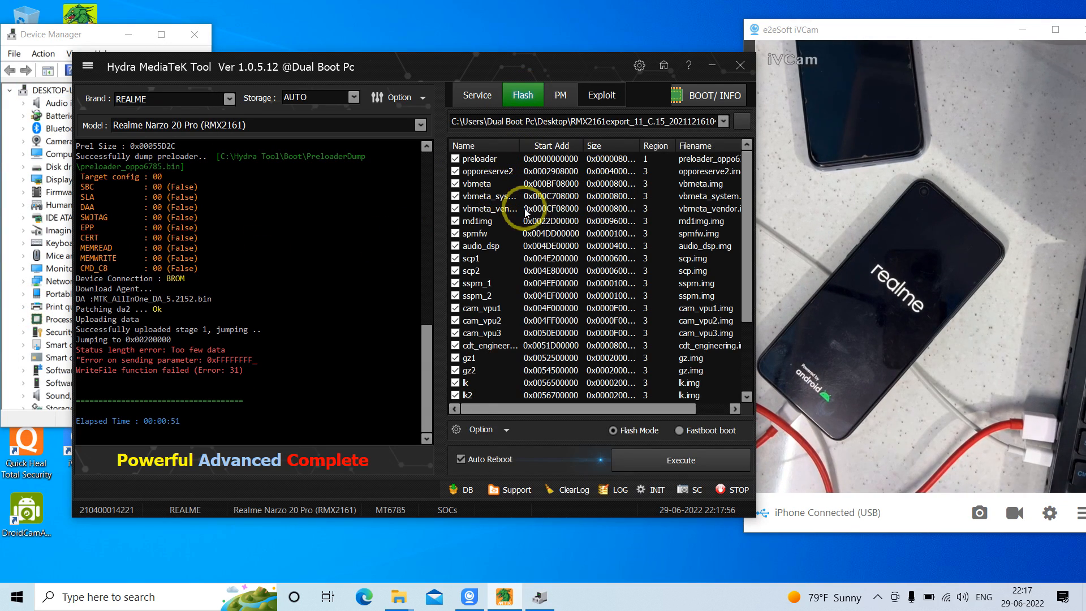
# Check the Enable Write Preloader and Format Before Flashing options again after the flash attempt
pyautogui.click(481, 430)
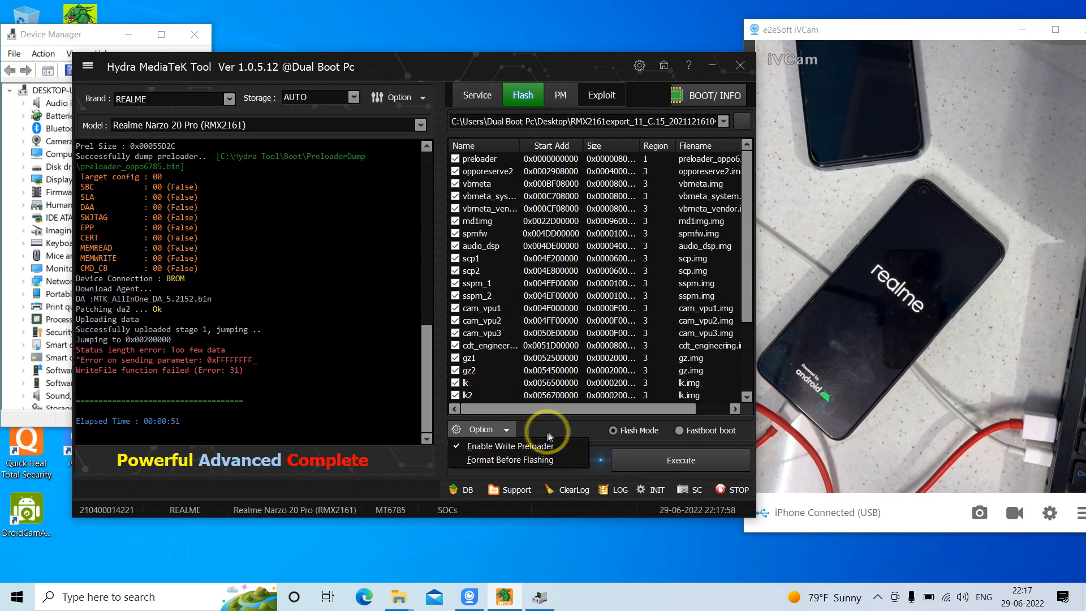
pyautogui.click(551, 430)
pyautogui.click(500, 430)
pyautogui.click(557, 424)
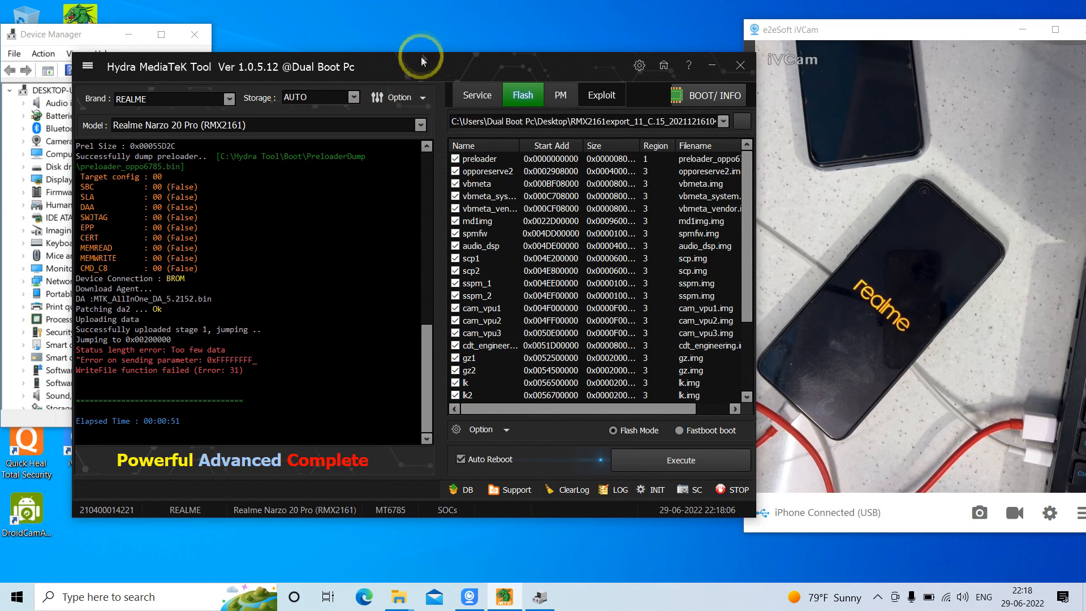
# Highlight the preloader and vbmeta partition entries, and restart flashing the selected firmware partitions, agreeing to continue
pyautogui.click(476, 159)
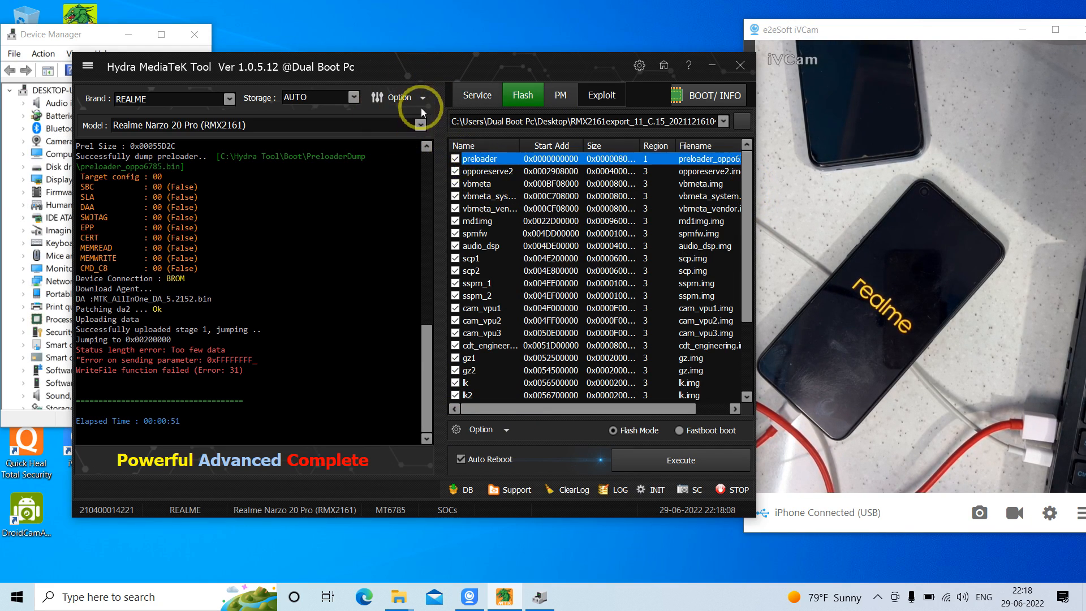
pyautogui.click(478, 186)
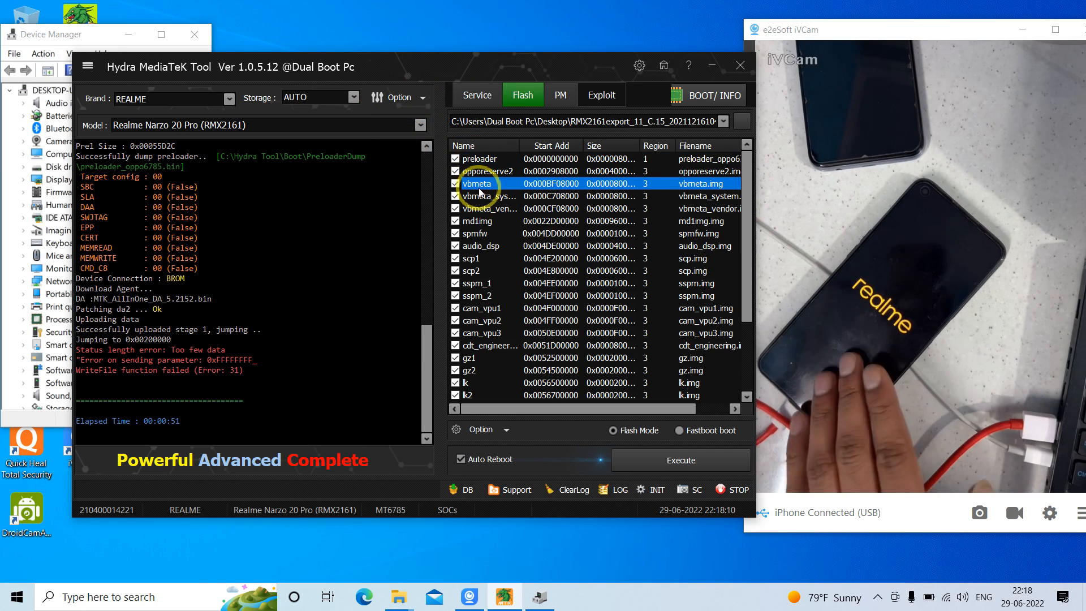
pyautogui.click(645, 465)
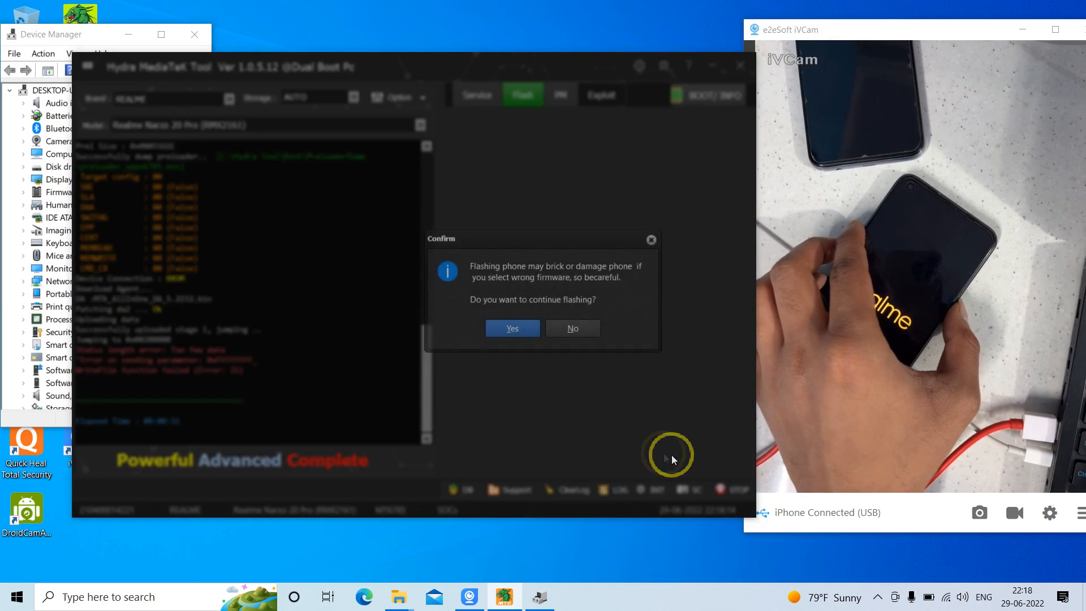
pyautogui.click(513, 328)
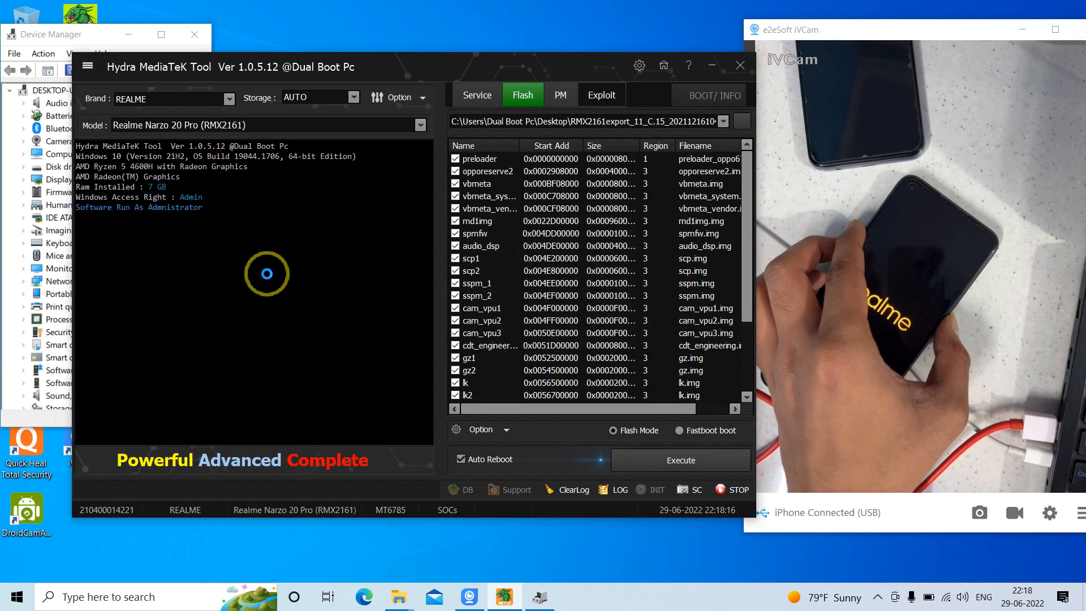
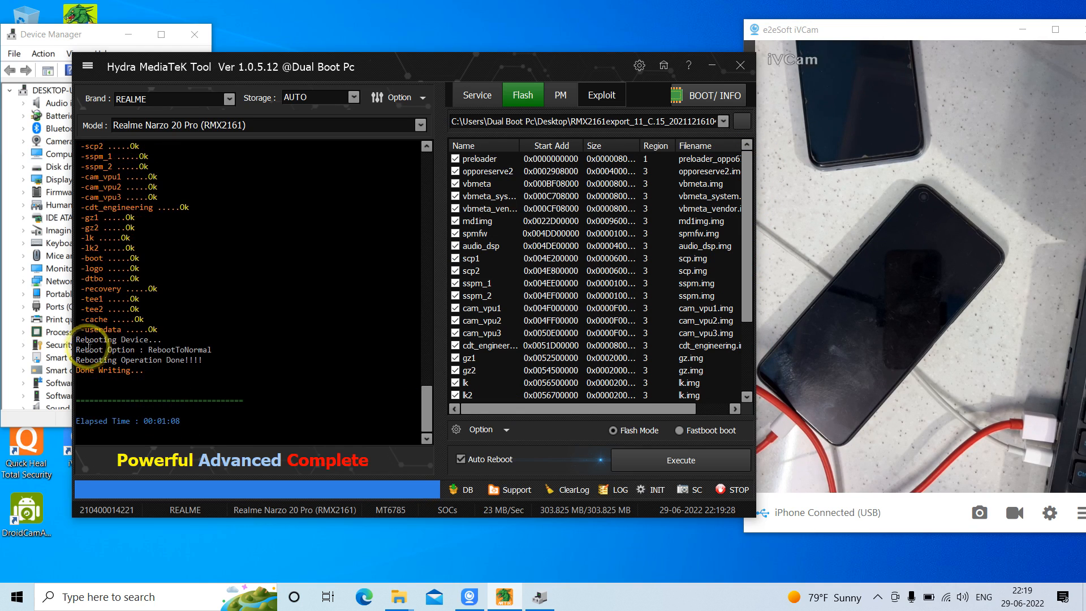
# Review the flash log's partition write results and the firmware partition list down to the userdata entry, highlighting that entry
pyautogui.moveTo(77, 340); pyautogui.dragTo(86, 305)
pyautogui.click(103, 269)
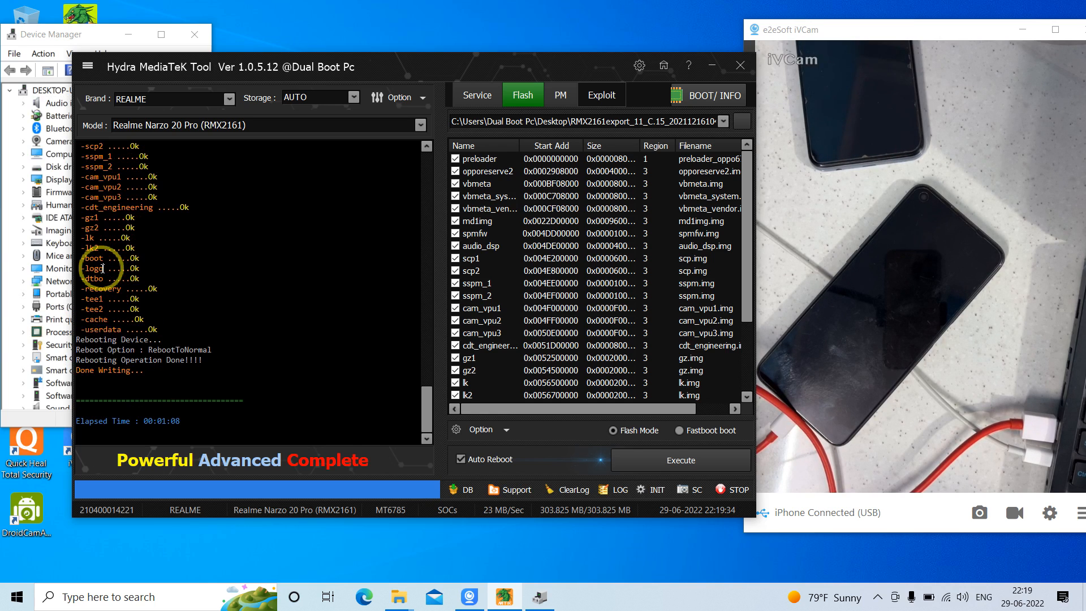
pyautogui.moveTo(426, 399)
pyautogui.mouseDown()
pyautogui.moveTo(426, 367)
pyautogui.moveTo(428, 398)
pyautogui.mouseUp()
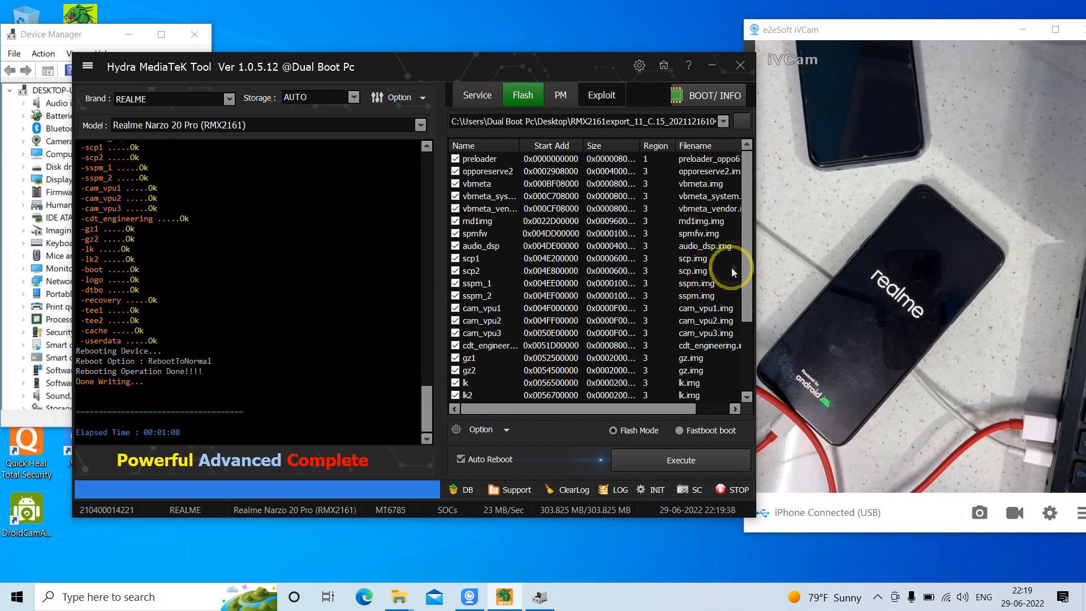
pyautogui.moveTo(744, 250); pyautogui.dragTo(742, 312)
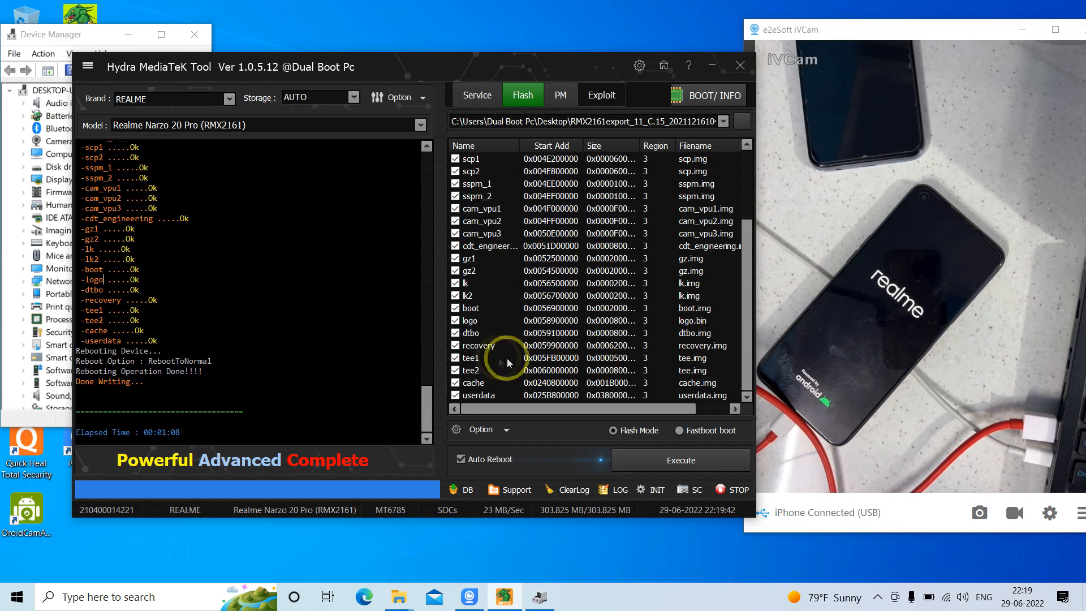
pyautogui.click(493, 393)
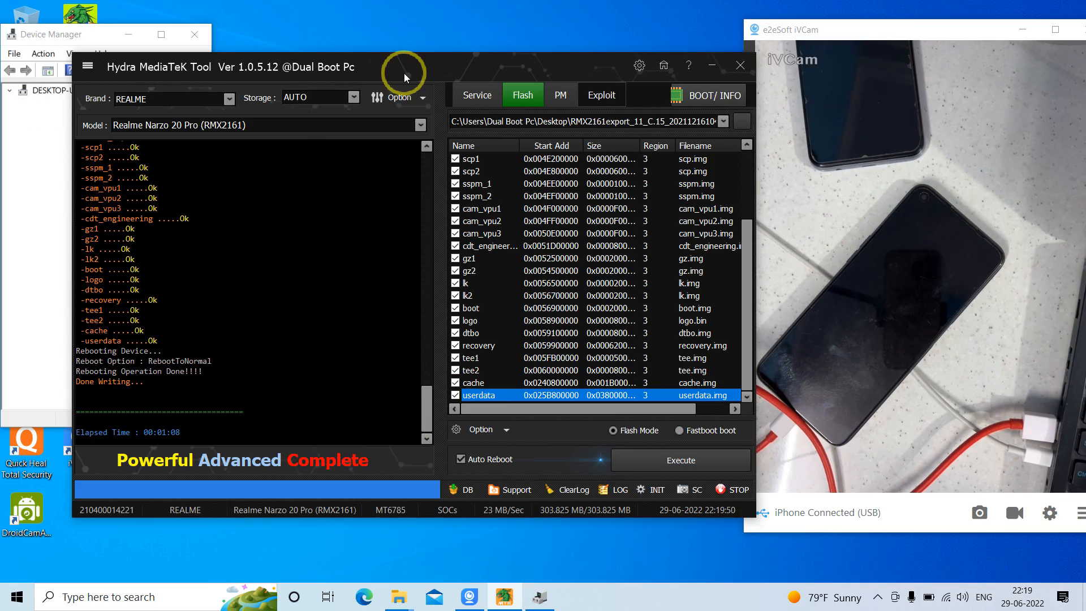
# Look through the files in the desktop's RMX2161 C.15 firmware folder, then close it and move the flashing tool's window back up
pyautogui.moveTo(434, 62); pyautogui.dragTo(411, 138)
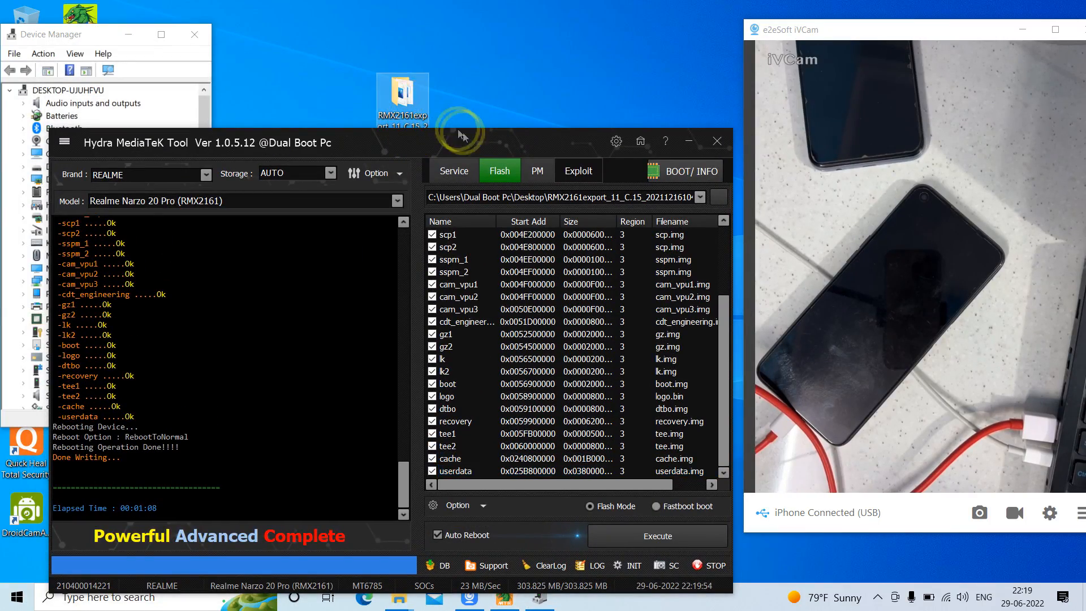
pyautogui.doubleClick(415, 108)
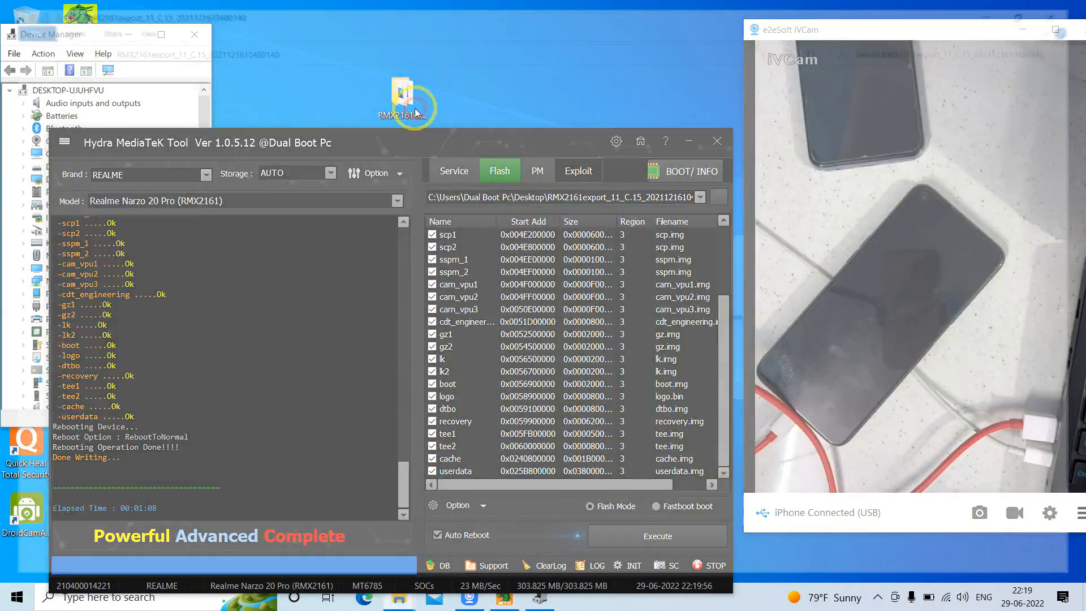
pyautogui.moveTo(1081, 152); pyautogui.dragTo(1080, 317)
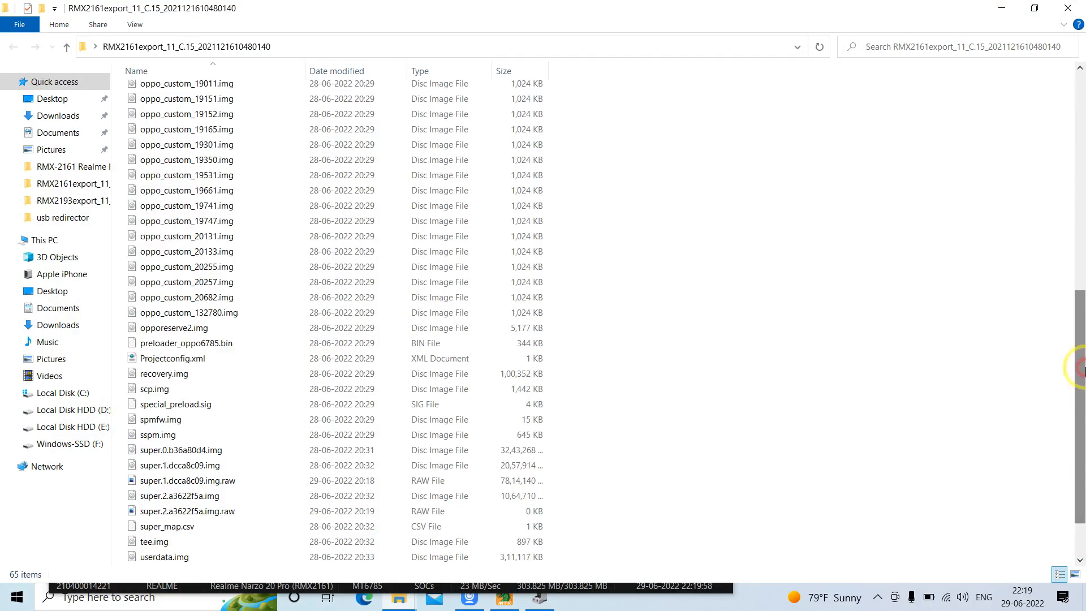
pyautogui.click(1068, 8)
pyautogui.moveTo(477, 143); pyautogui.dragTo(498, 50)
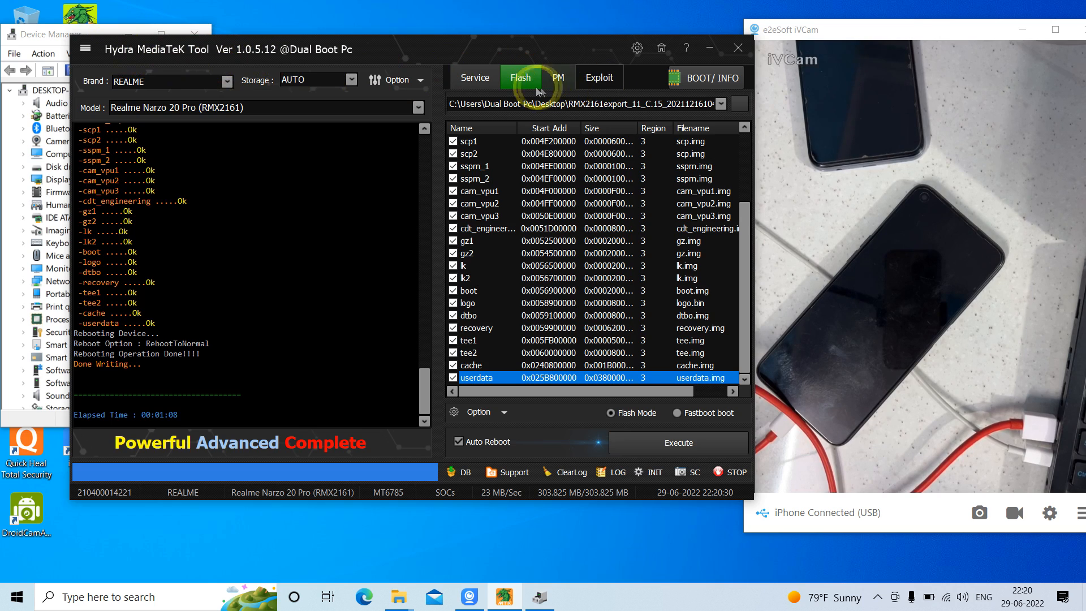
# Turn the Enable Write Preloader flashing option off and back on
pyautogui.click(479, 418)
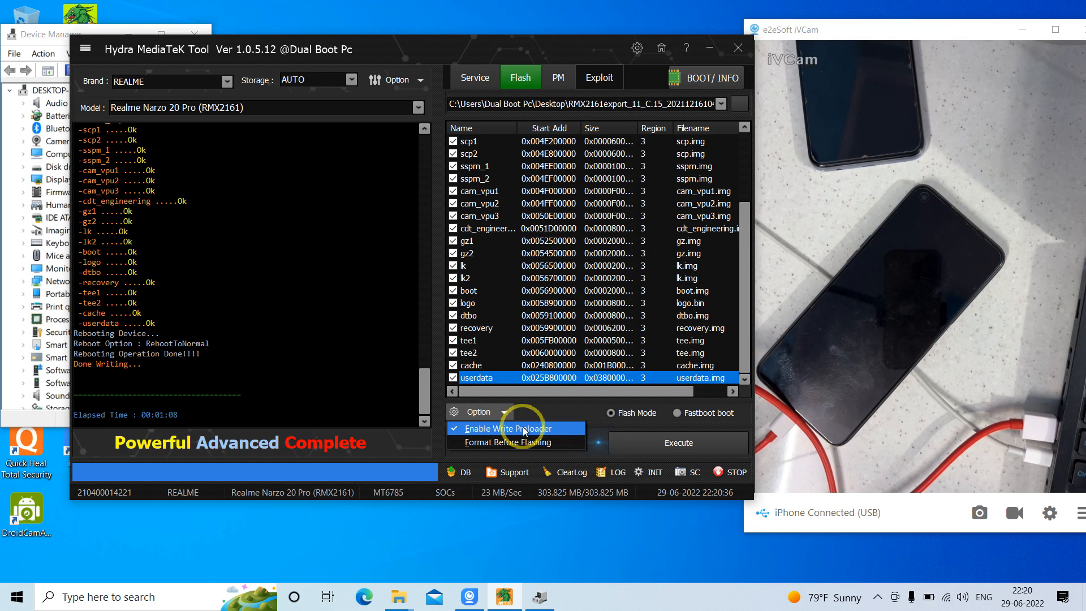
pyautogui.click(524, 428)
pyautogui.click(489, 415)
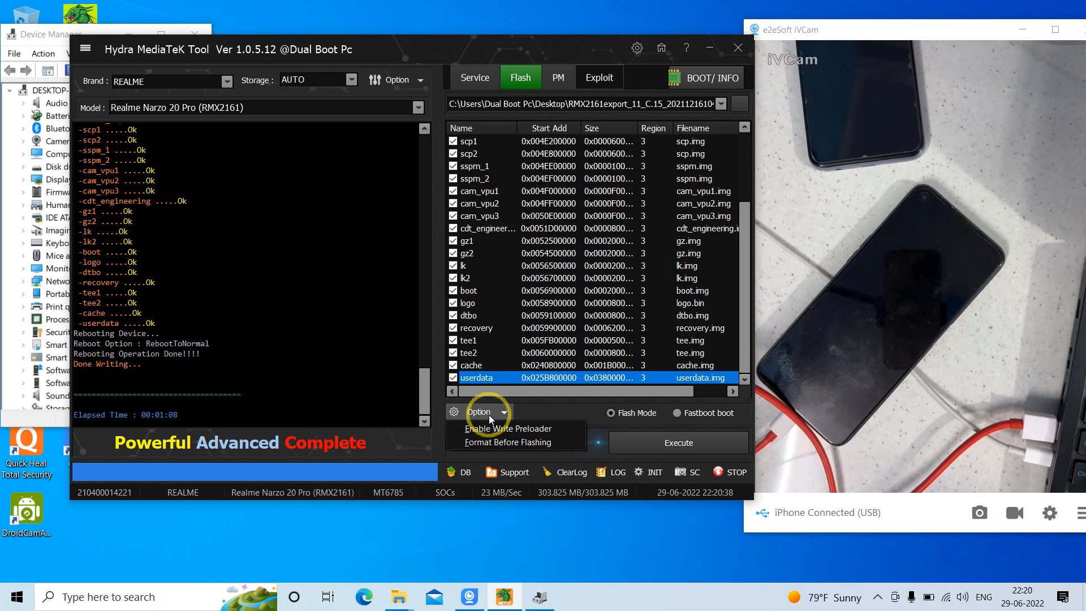
pyautogui.click(517, 428)
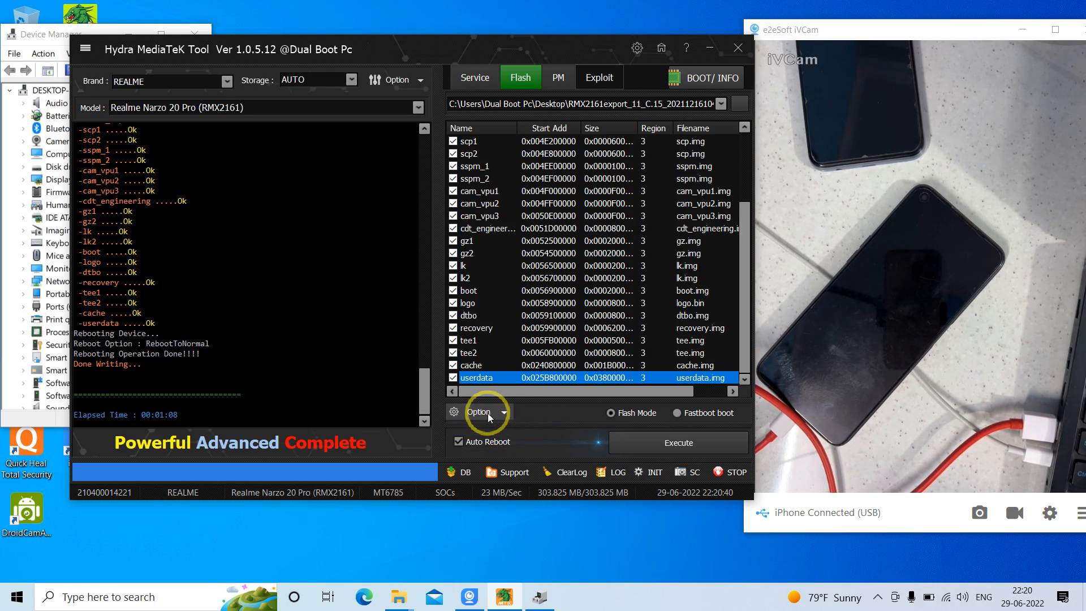
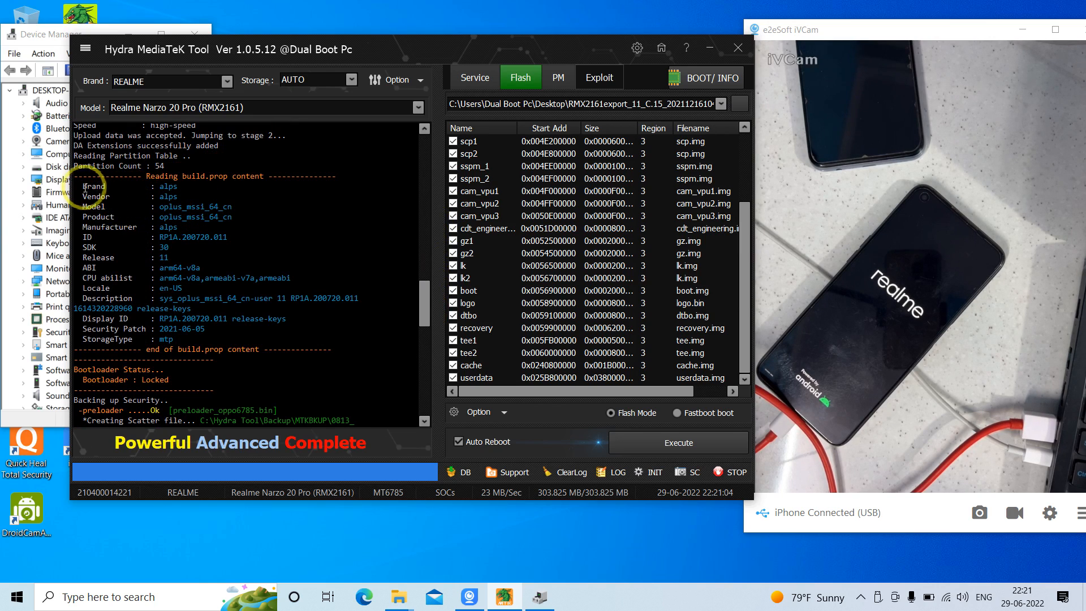
# Highlight the build.prop device details in the flash log, from Brand down to Display ID, and read them
pyautogui.moveTo(83, 184); pyautogui.dragTo(214, 277)
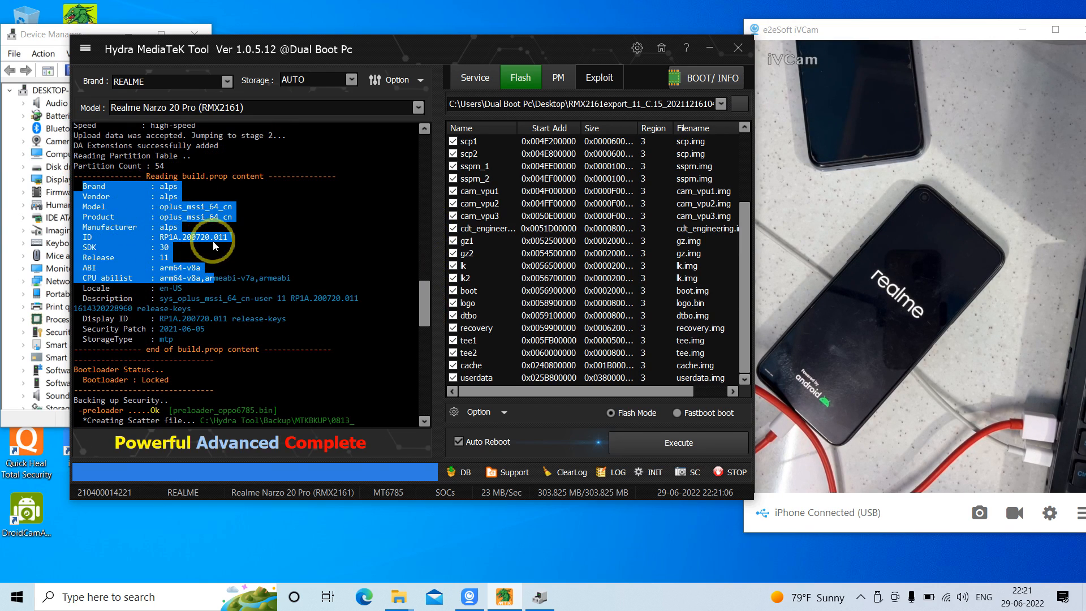
pyautogui.click(227, 175)
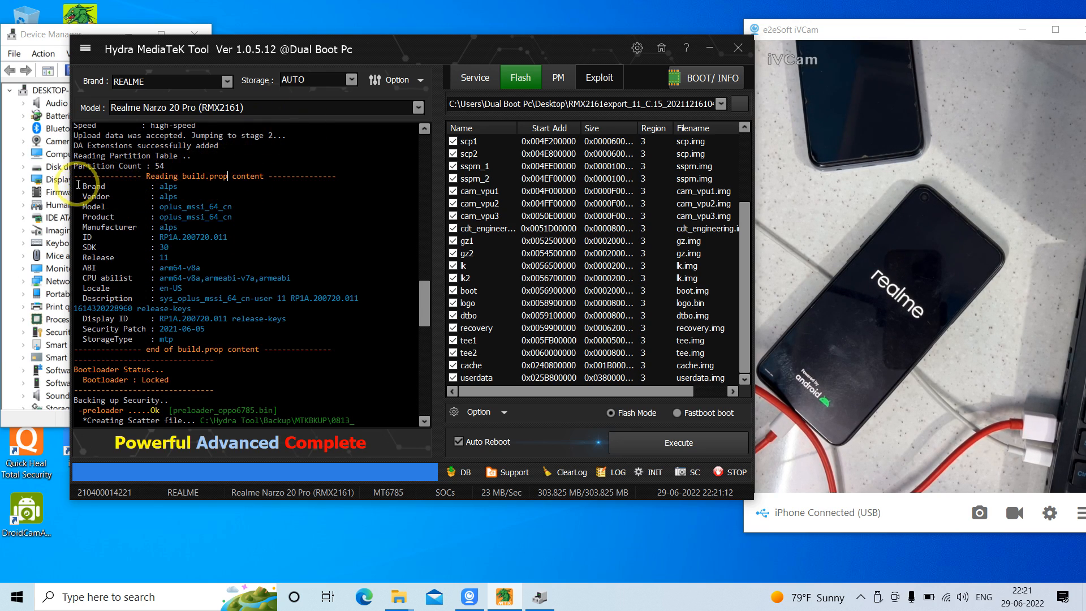
pyautogui.moveTo(77, 188); pyautogui.dragTo(214, 319)
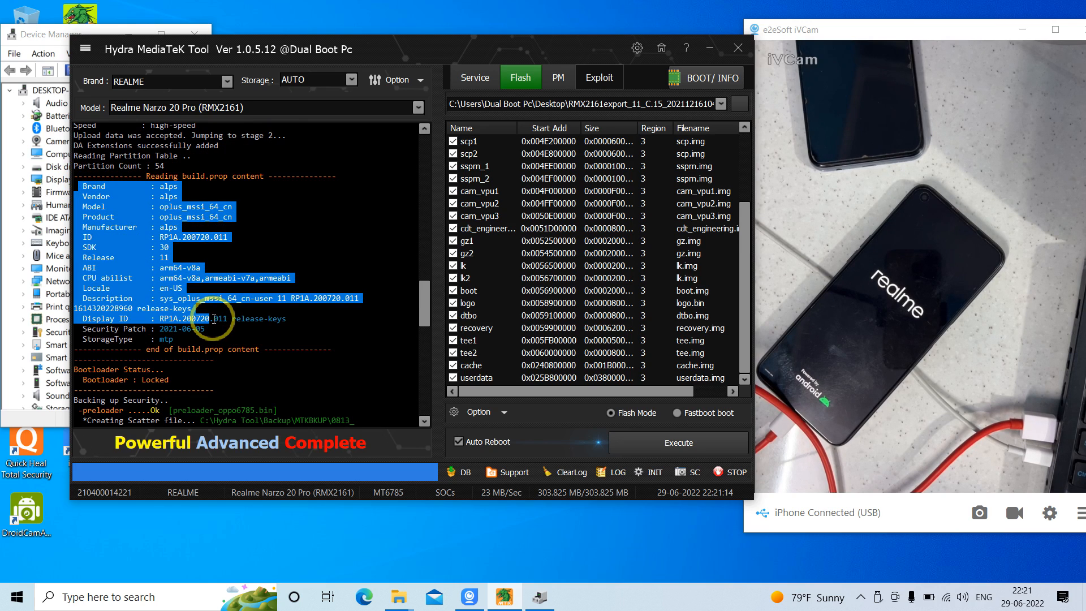
pyautogui.click(213, 319)
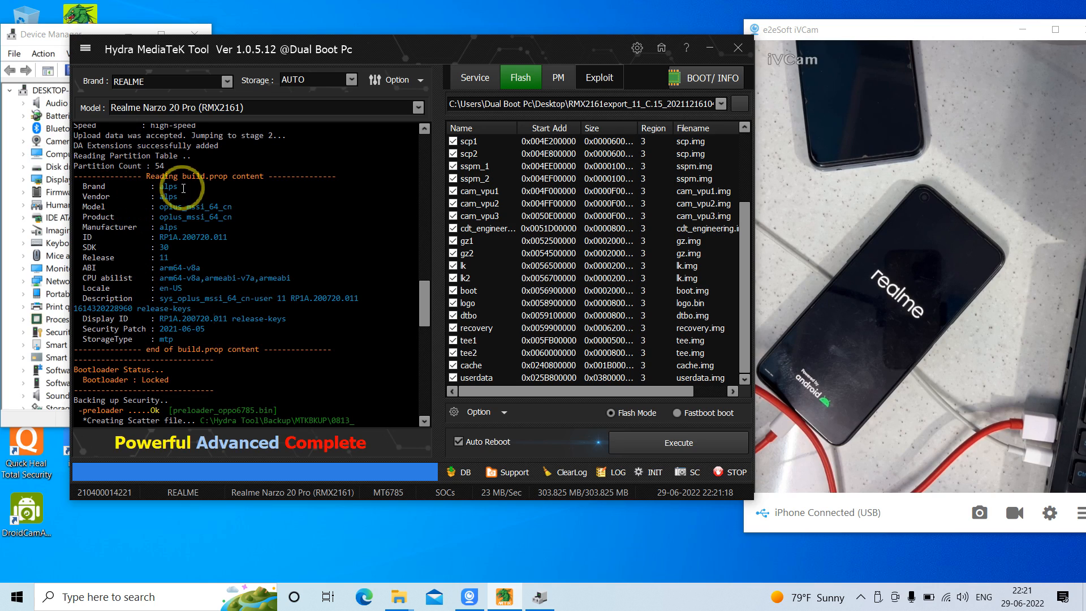
pyautogui.moveTo(155, 186); pyautogui.dragTo(178, 187)
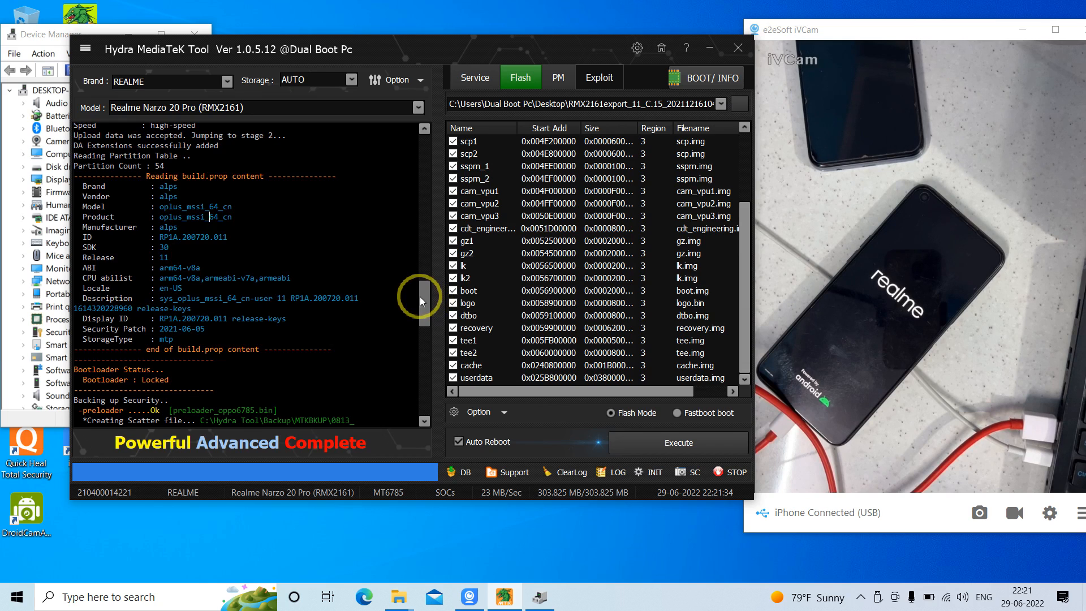
pyautogui.moveTo(419, 289); pyautogui.dragTo(419, 317)
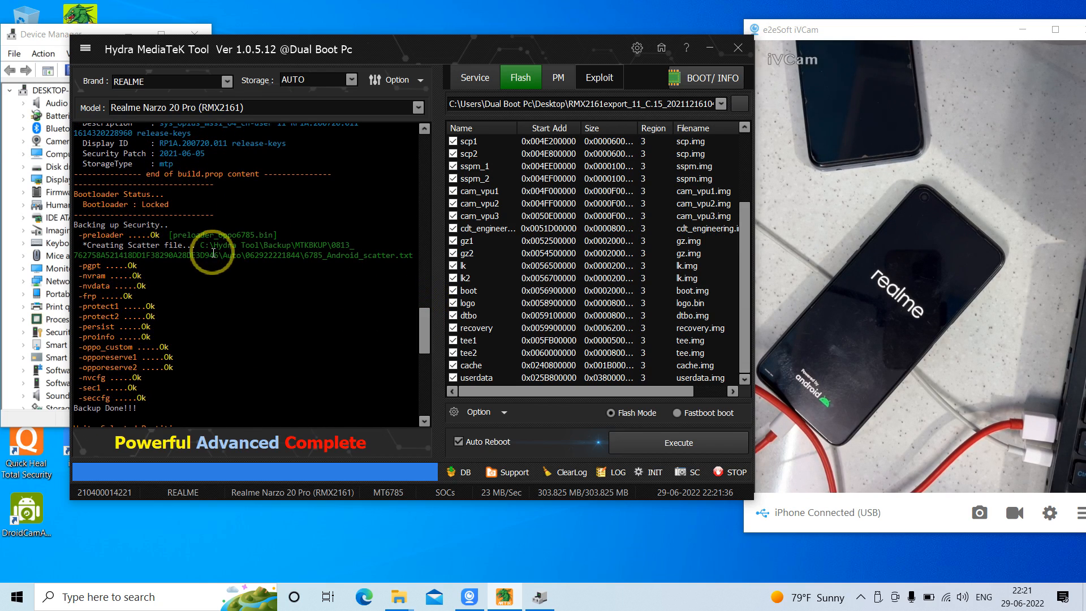
pyautogui.moveTo(202, 247); pyautogui.dragTo(241, 255)
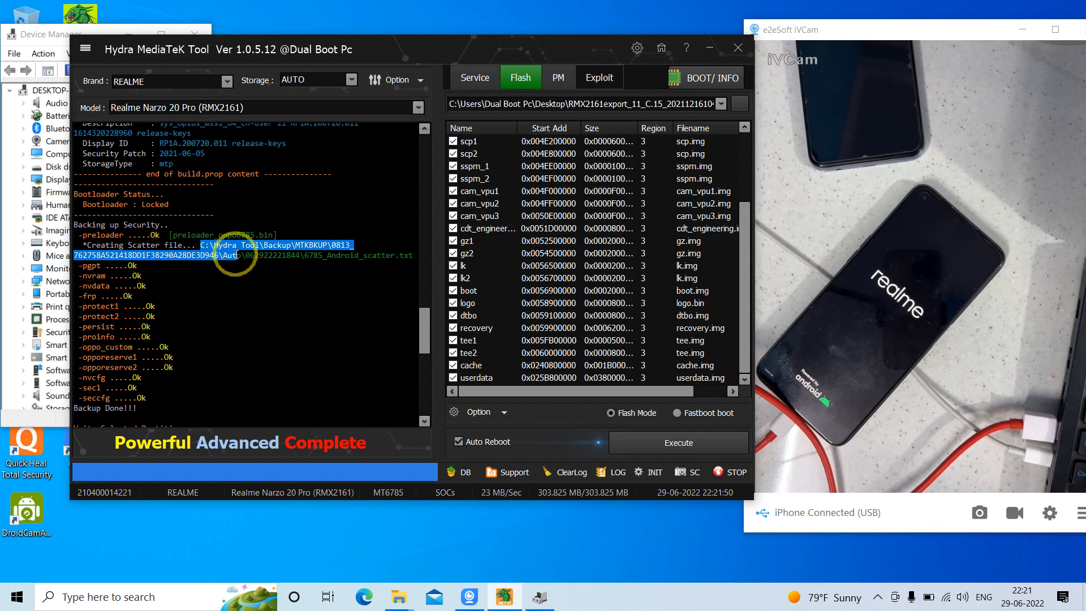
pyautogui.moveTo(242, 255); pyautogui.dragTo(217, 255)
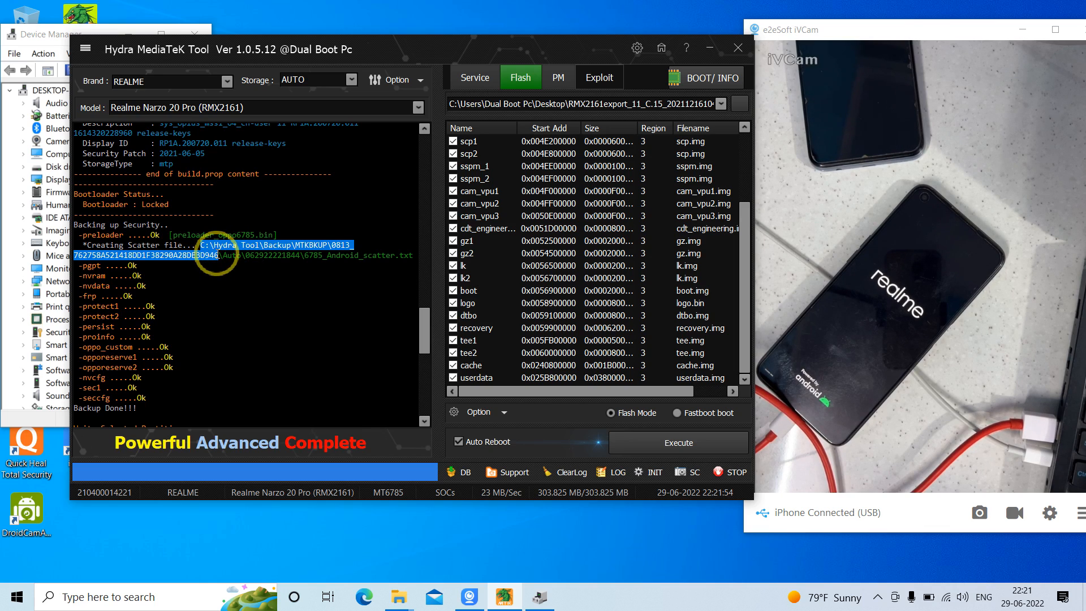
pyautogui.moveTo(222, 255); pyautogui.dragTo(302, 255)
pyautogui.hotkey('ctrl', 'c')
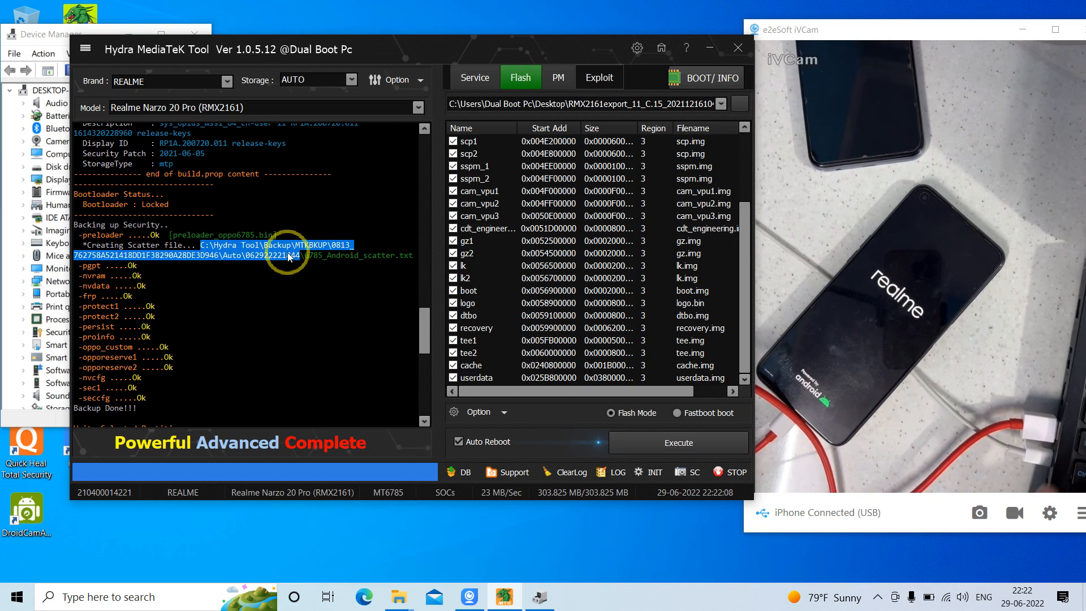
pyautogui.click(289, 255)
pyautogui.press('super+e')
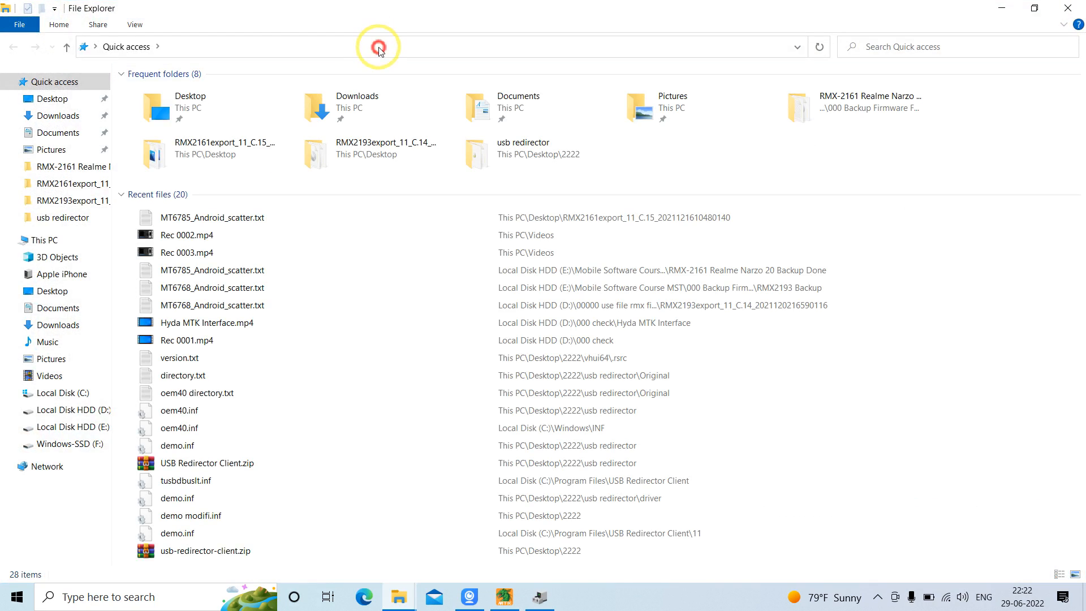
pyautogui.click(375, 44)
pyautogui.hotkey('ctrl', 'v')
pyautogui.press('Return')
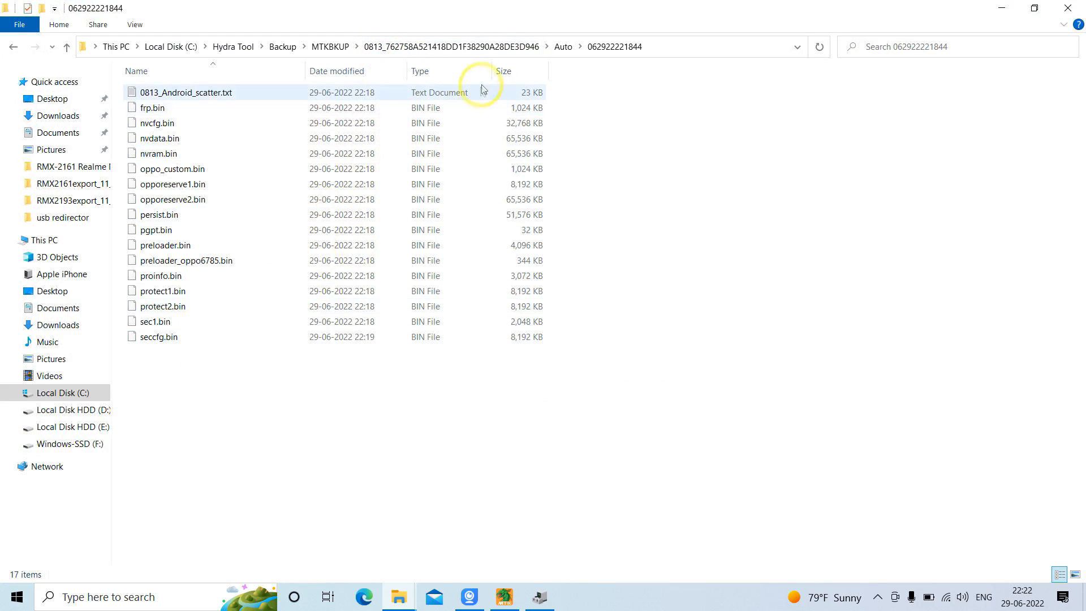
# Go up to the 0813_ device backup folder and rename its Auto subfolder to rmx2161
pyautogui.click(452, 47)
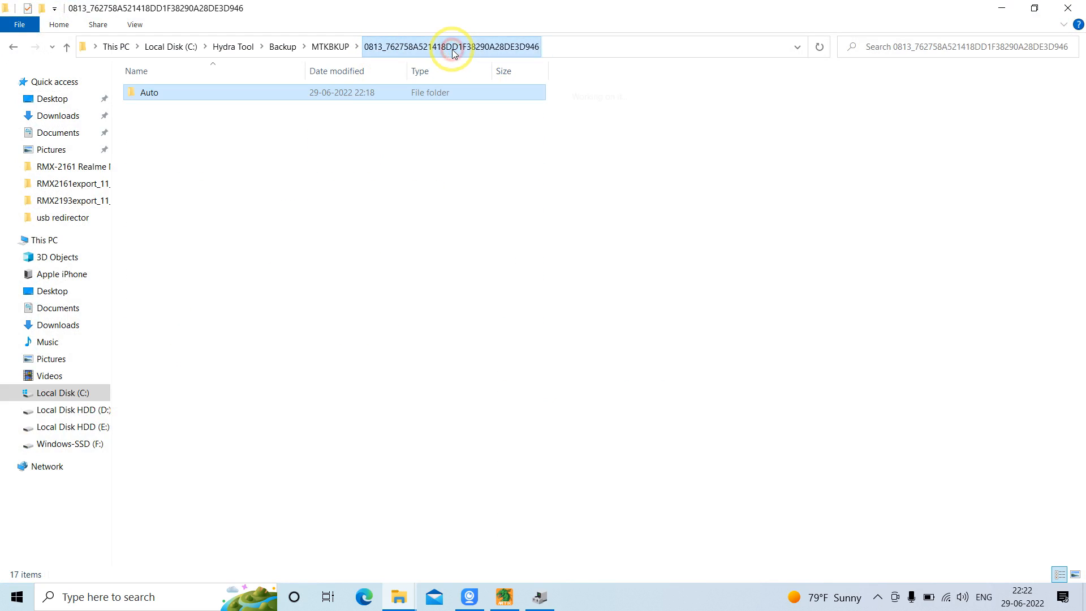
pyautogui.rightClick(182, 92)
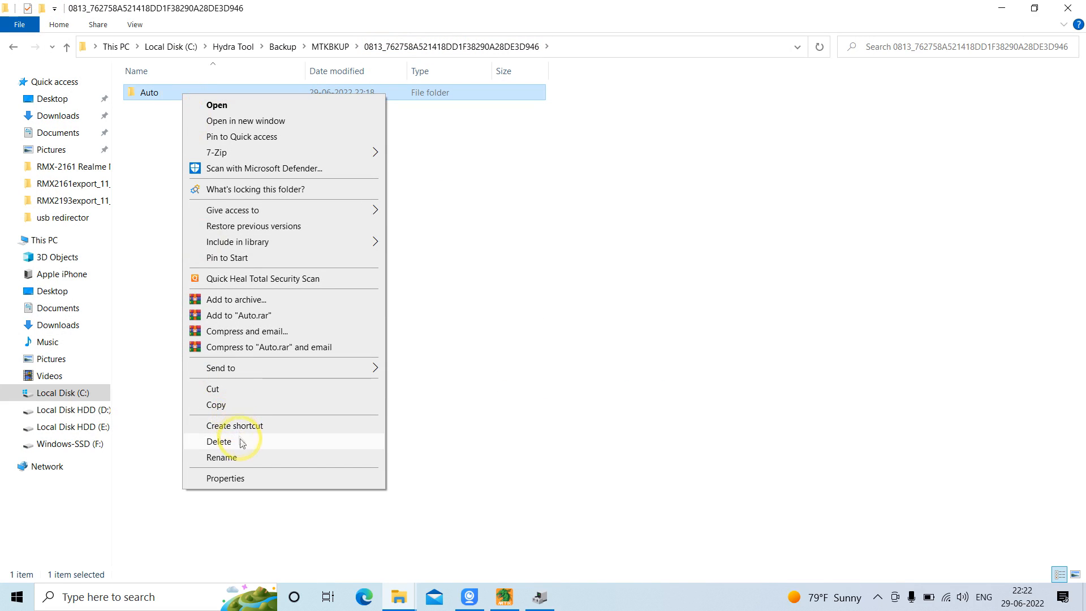
pyautogui.click(245, 459)
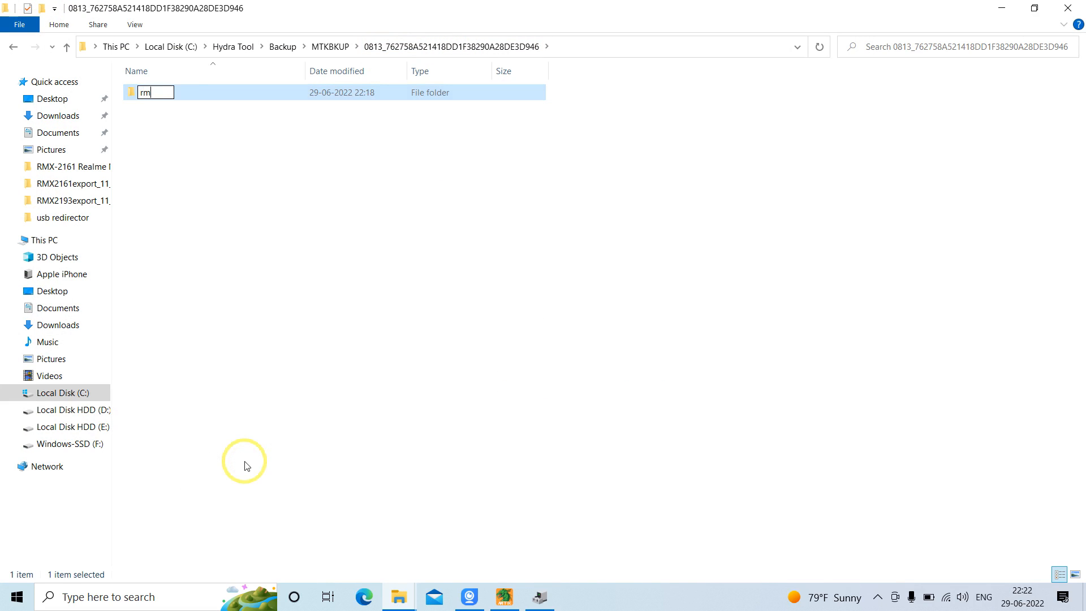
pyautogui.press('Return')
pyautogui.press('Return')
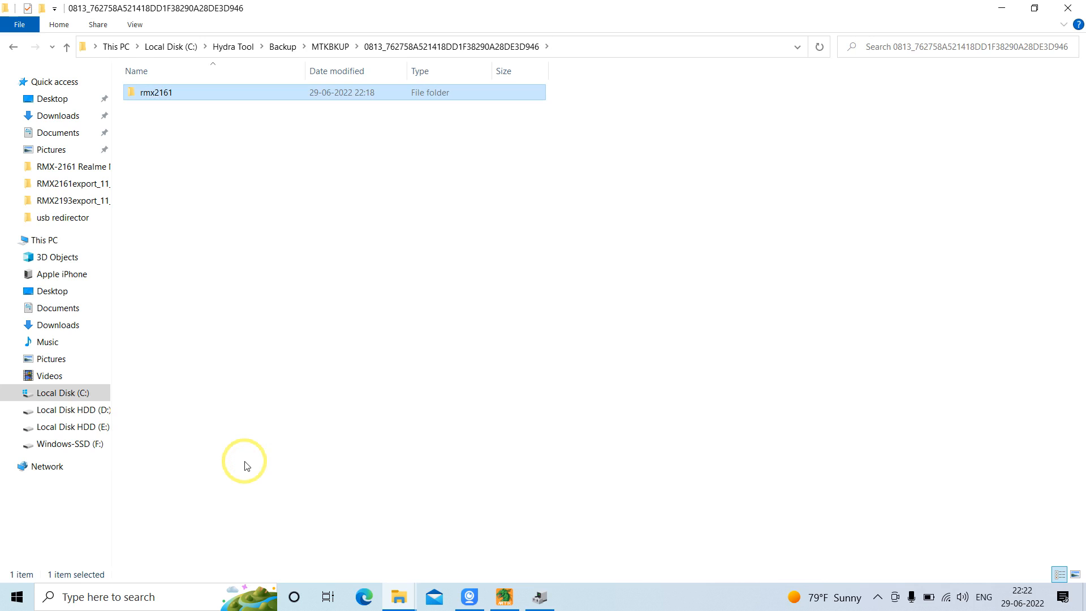
# Look through the backup files inside rmx2161, including both preloader files, then close the folder and return to the flashing tool's log
pyautogui.click(235, 96)
pyautogui.doubleClick(233, 95)
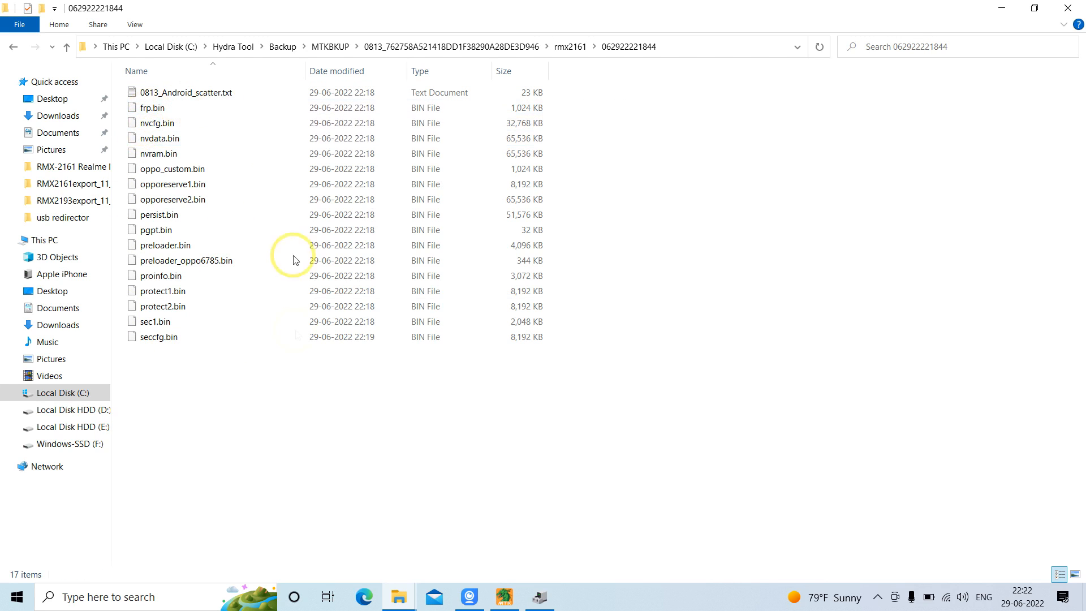
pyautogui.click(205, 196)
pyautogui.press('Down')
pyautogui.press('Down')
pyautogui.press('Down')
pyautogui.press('Down')
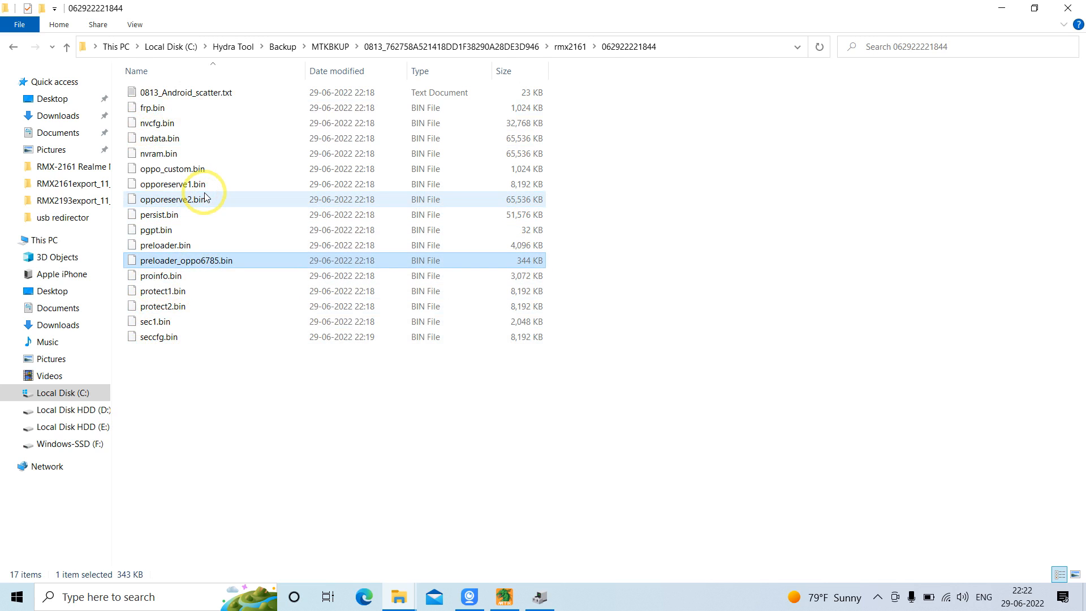
pyautogui.click(188, 244)
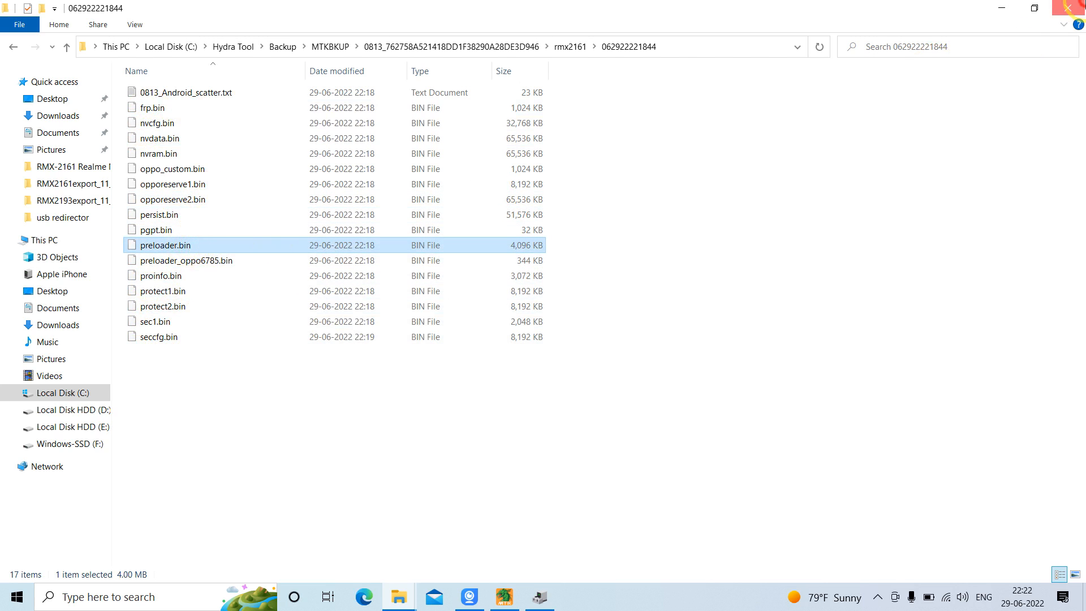
pyautogui.click(1068, 7)
pyautogui.click(304, 308)
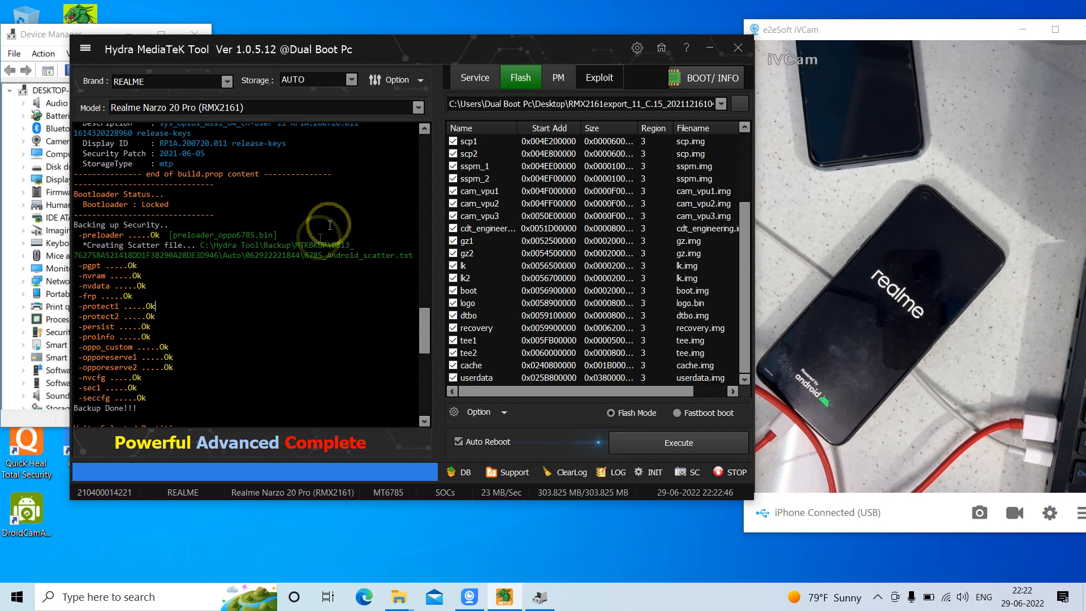
# Review the end of the flash log and the firmware partition list, briefly moving the flashing tool's window down to uncover the desktop
pyautogui.moveTo(421, 324); pyautogui.dragTo(422, 402)
pyautogui.click(743, 181)
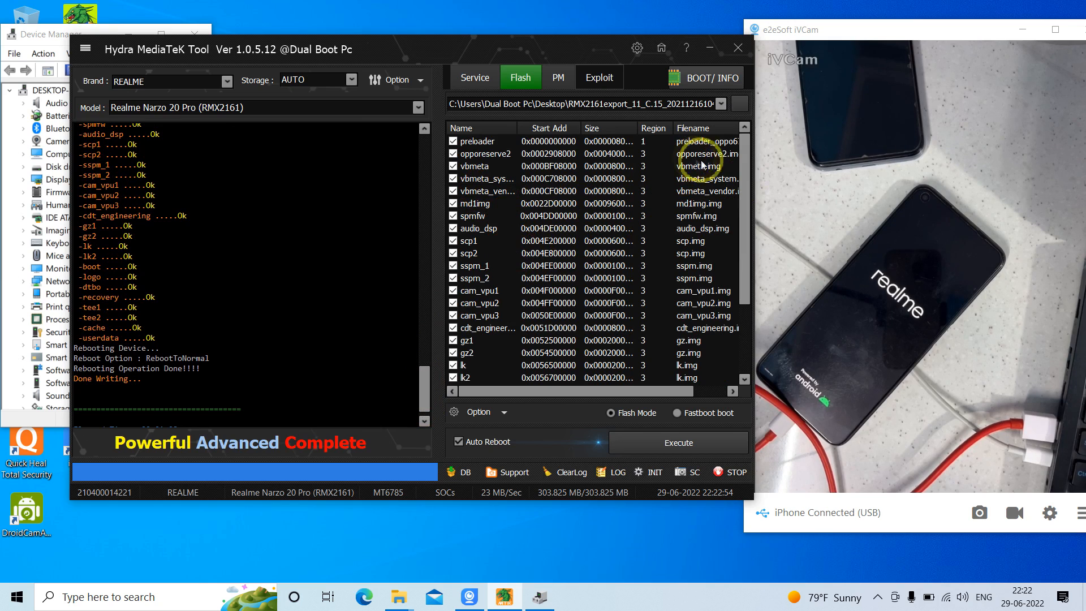
pyautogui.moveTo(745, 161); pyautogui.dragTo(748, 275)
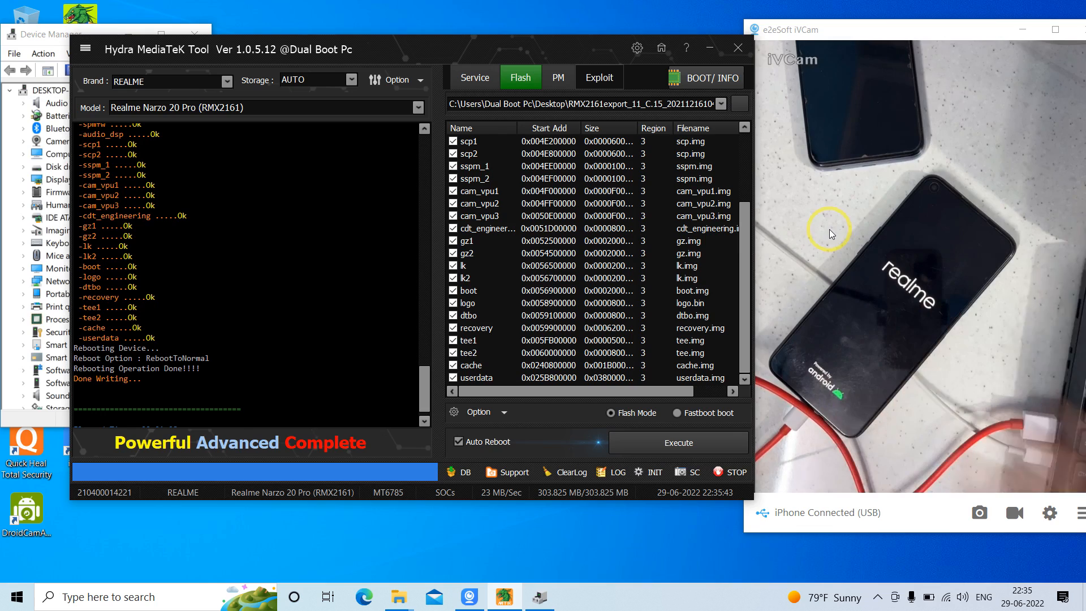
pyautogui.click(741, 151)
pyautogui.moveTo(740, 151); pyautogui.dragTo(734, 301)
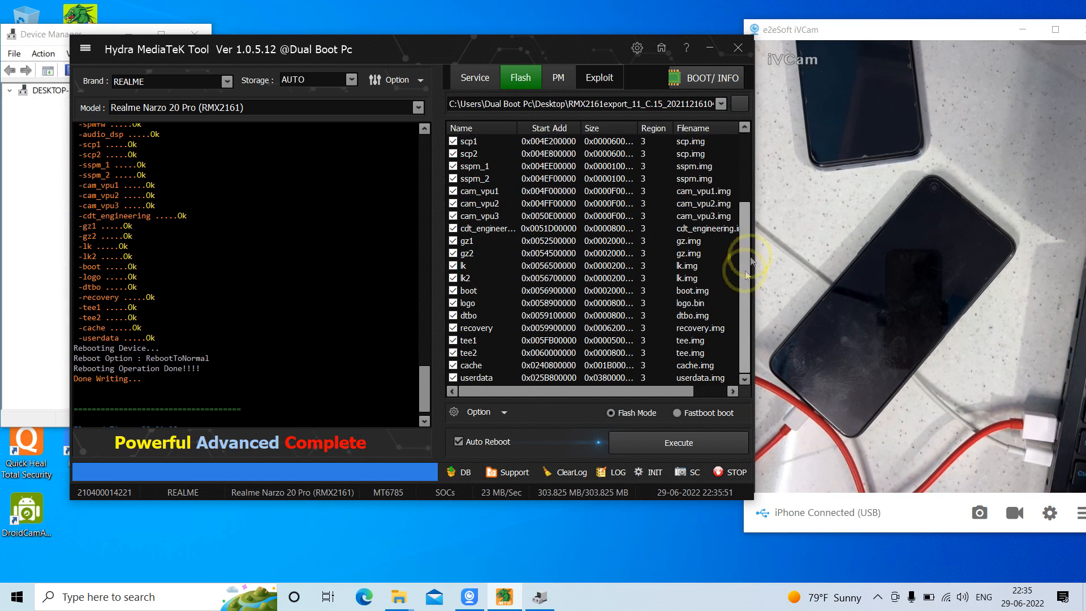
pyautogui.click(746, 182)
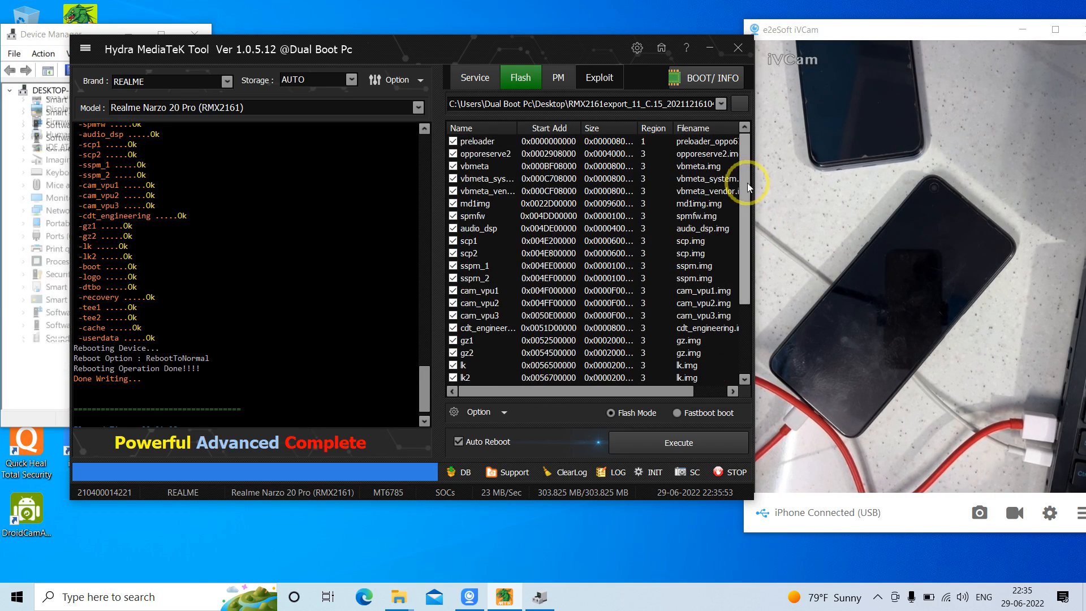
pyautogui.moveTo(569, 43); pyautogui.dragTo(569, 220)
pyautogui.moveTo(432, 213); pyautogui.dragTo(440, 57)
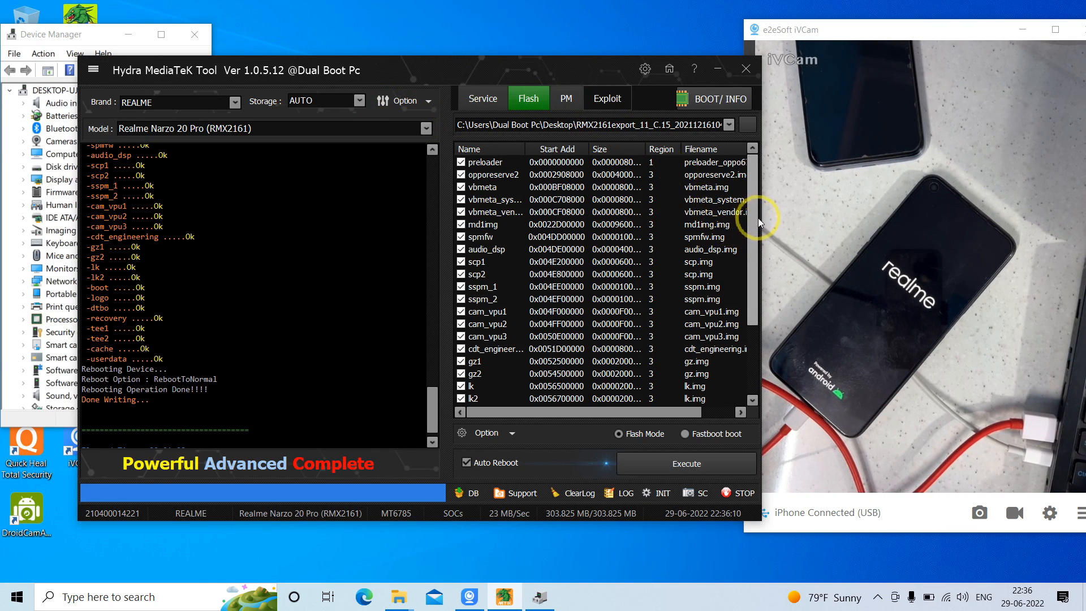
pyautogui.scroll(-1, 758, 218)
pyautogui.moveTo(762, 201); pyautogui.dragTo(760, 166)
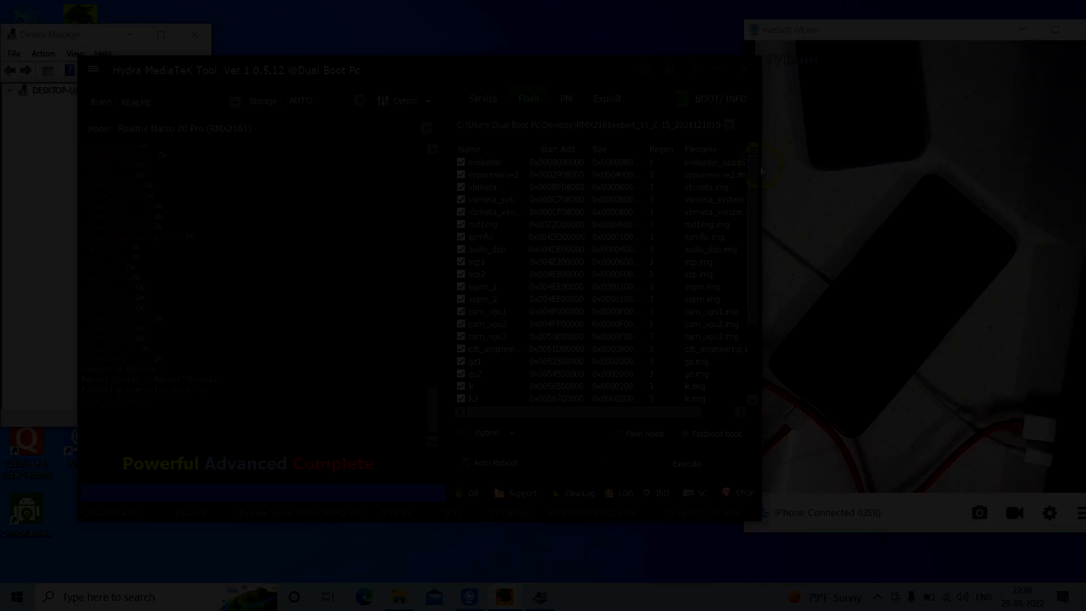
pyautogui.click(877, 597)
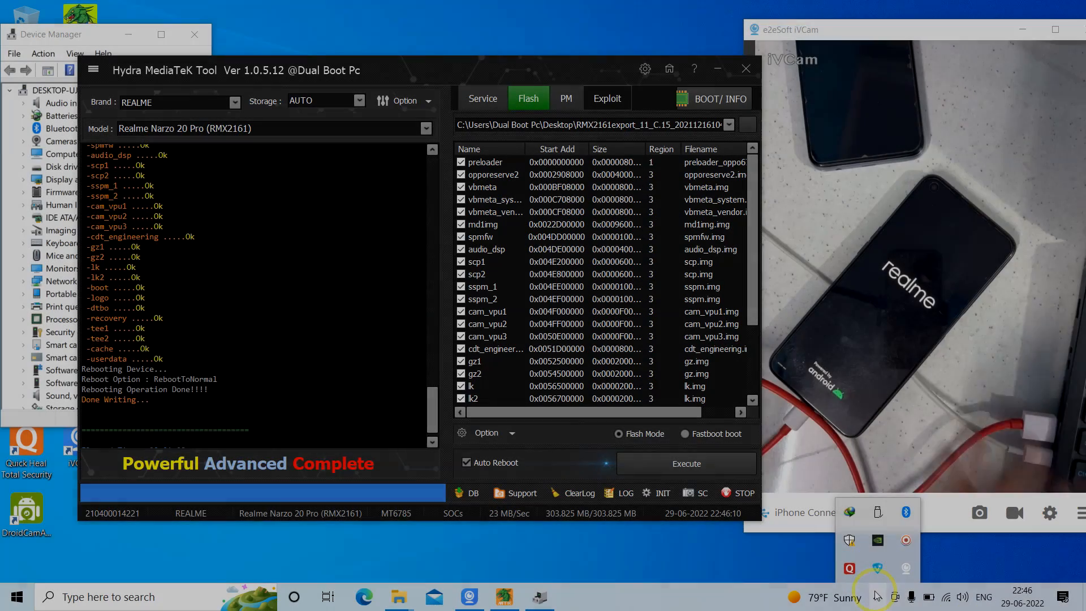
pyautogui.click(877, 597)
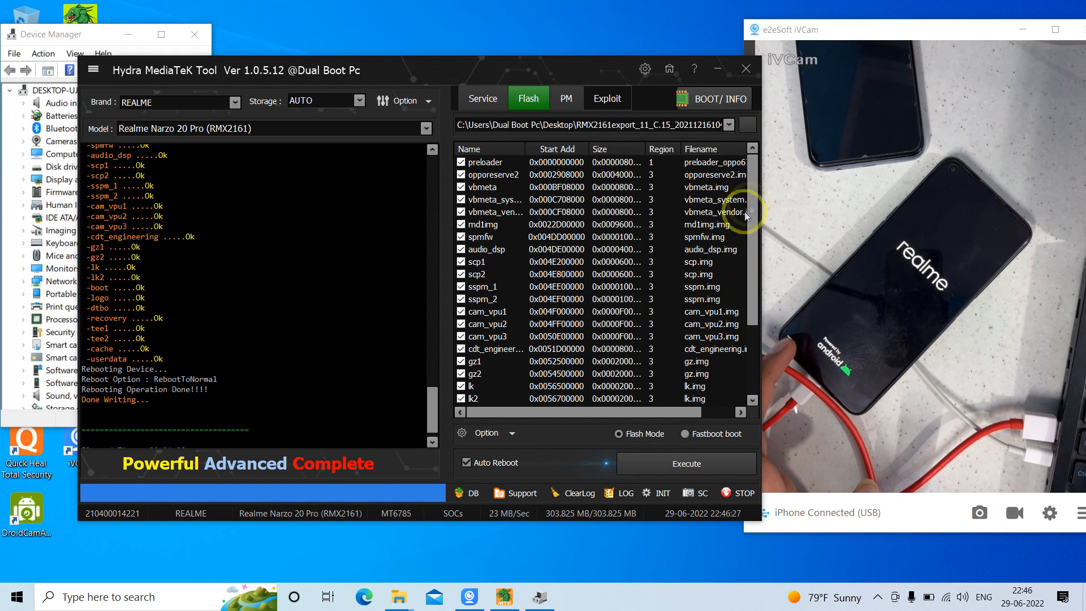
# Compare the partition list with the super image files in the desktop's RMX2161 C.15 firmware folder, then close the folder and restore the tool
pyautogui.moveTo(755, 188); pyautogui.dragTo(732, 293)
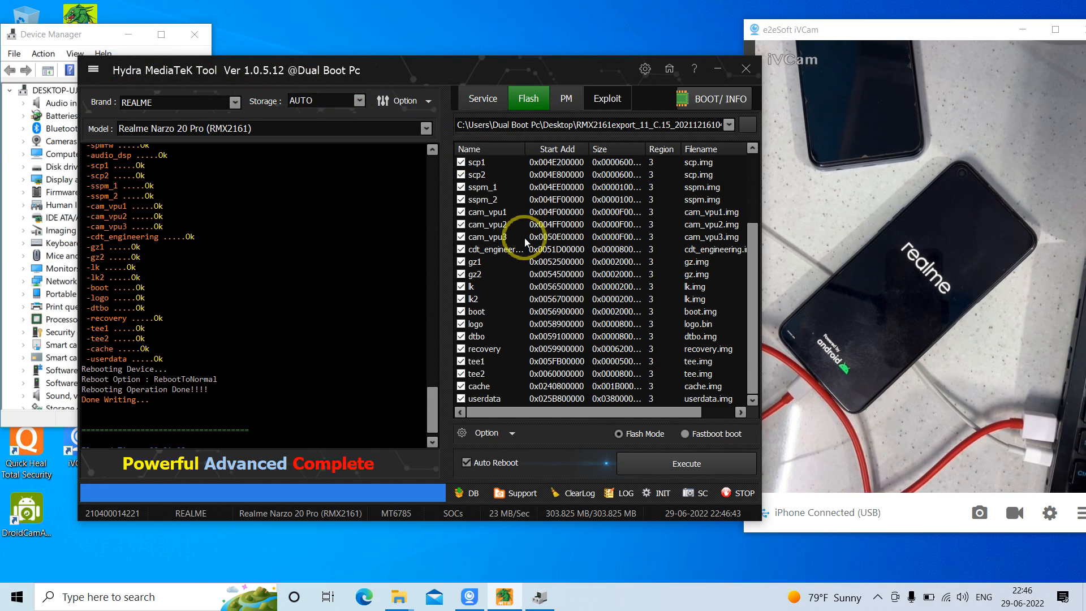
pyautogui.click(752, 178)
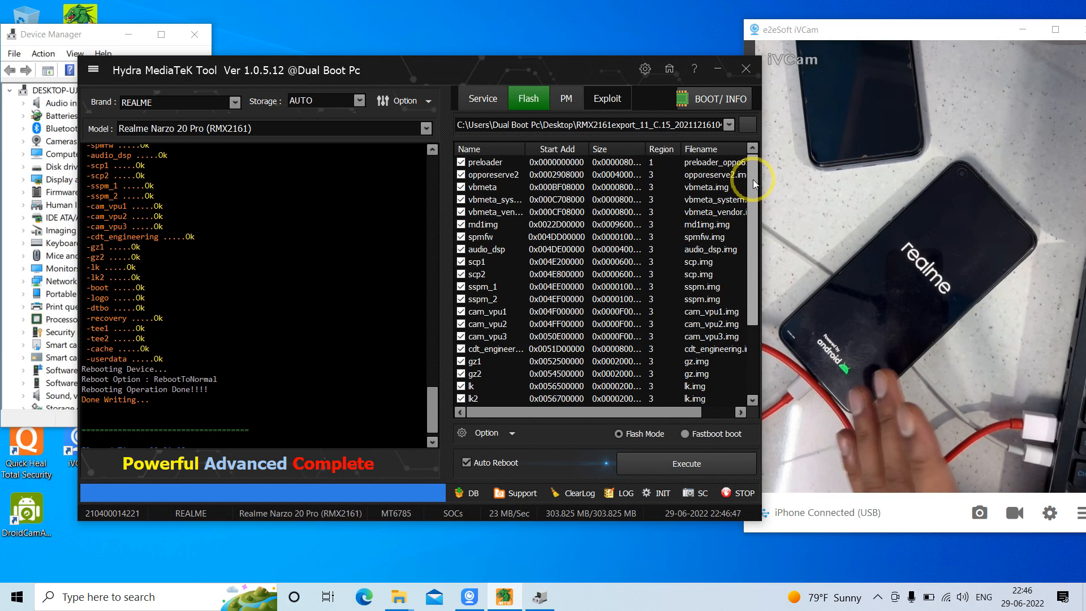
pyautogui.click(717, 66)
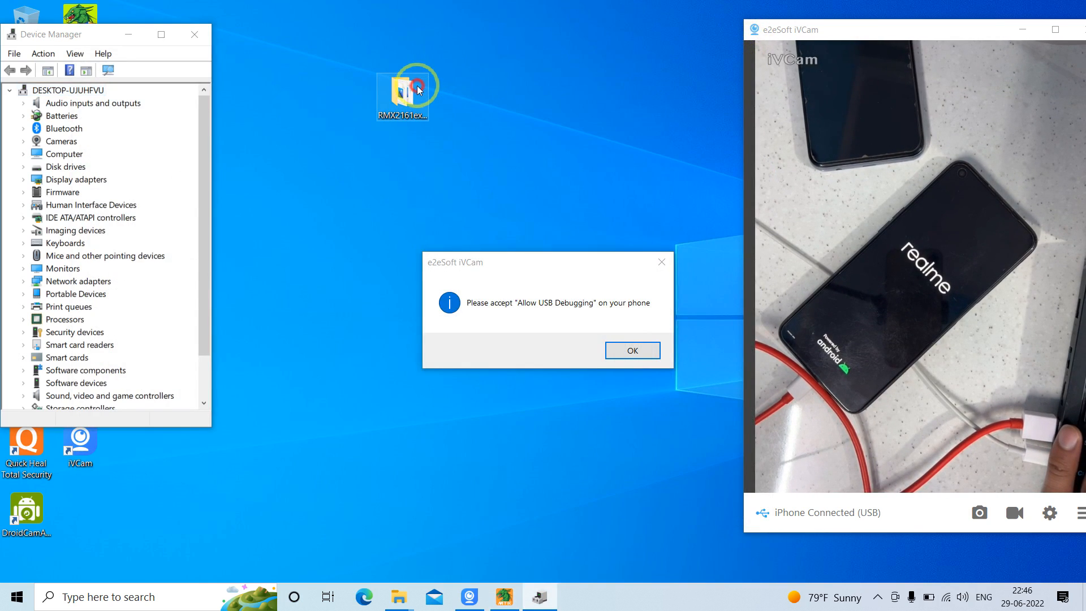
pyautogui.doubleClick(416, 86)
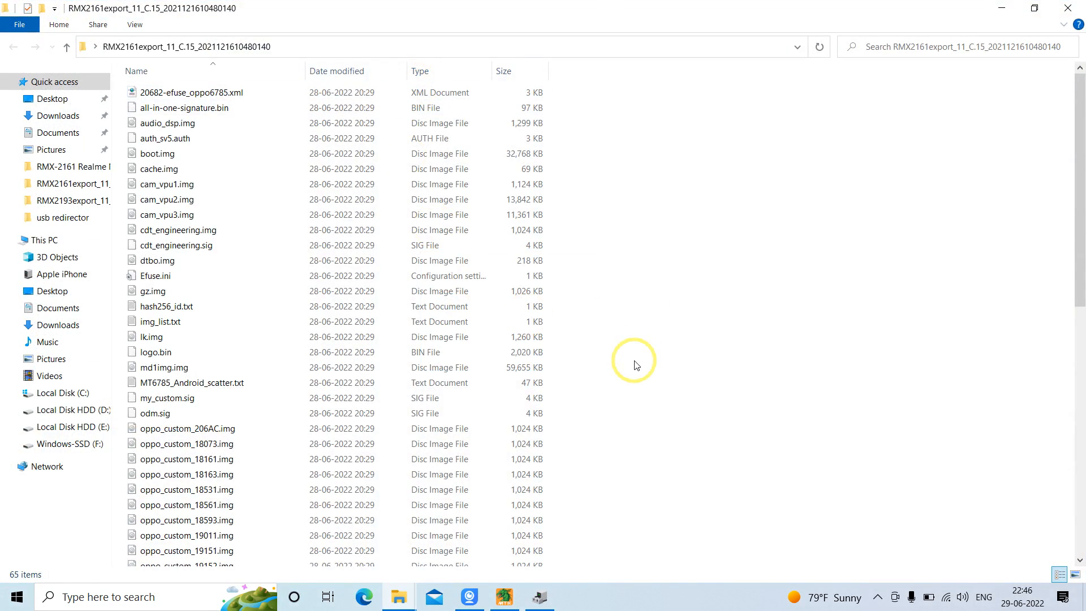
pyautogui.moveTo(1081, 250); pyautogui.dragTo(1081, 535)
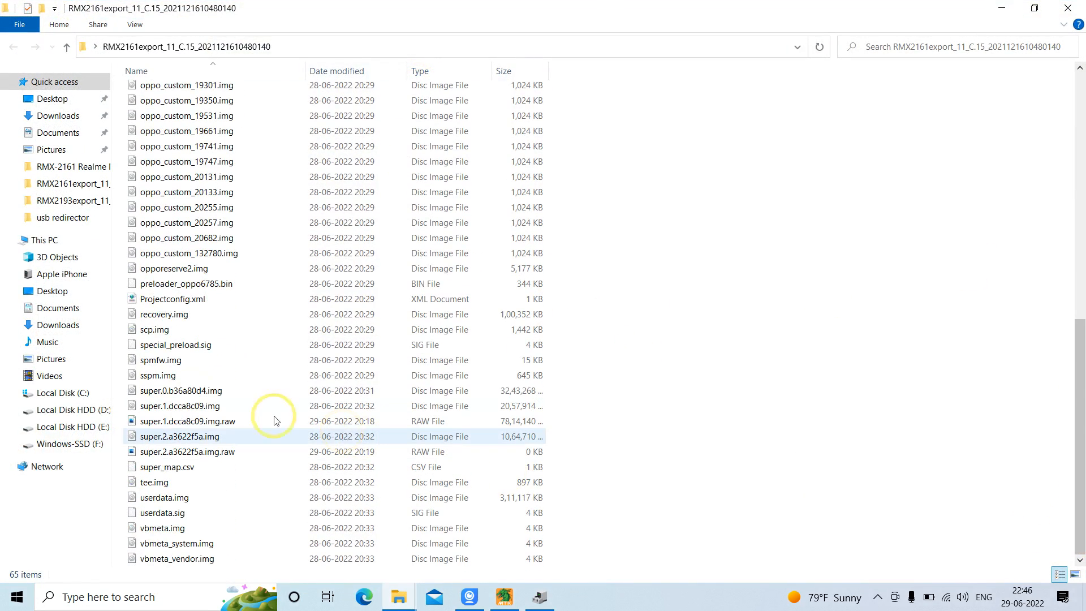
pyautogui.moveTo(124, 390); pyautogui.dragTo(203, 452)
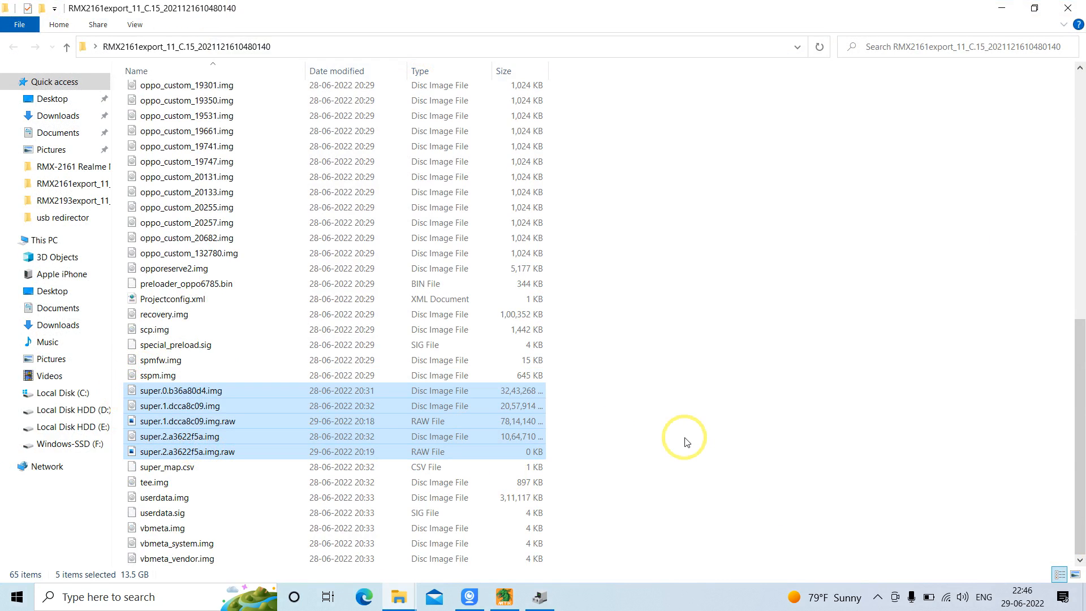
pyautogui.click(627, 424)
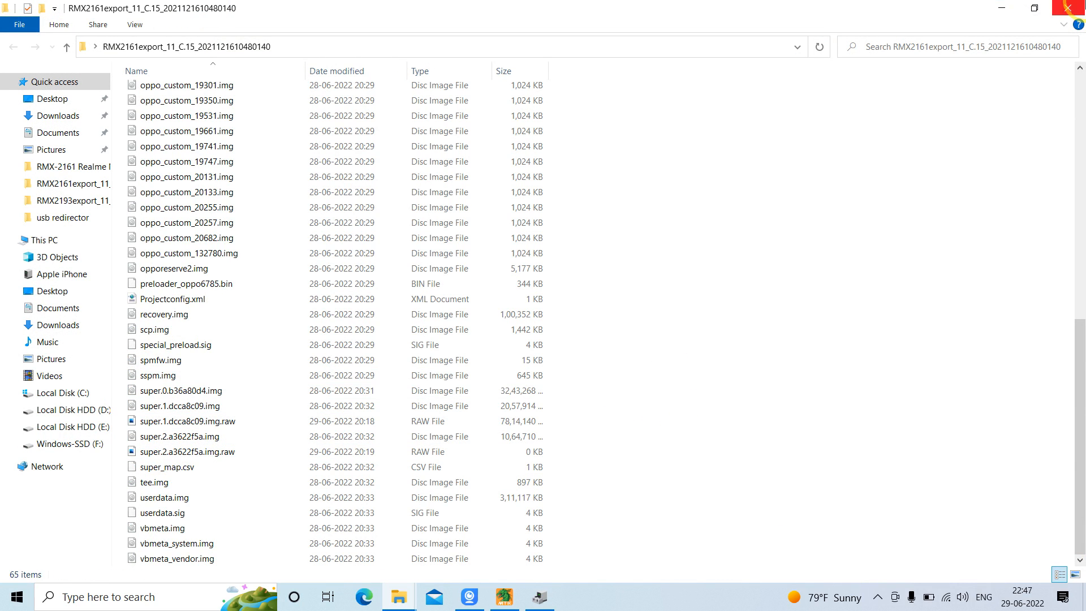
pyautogui.click(1071, 5)
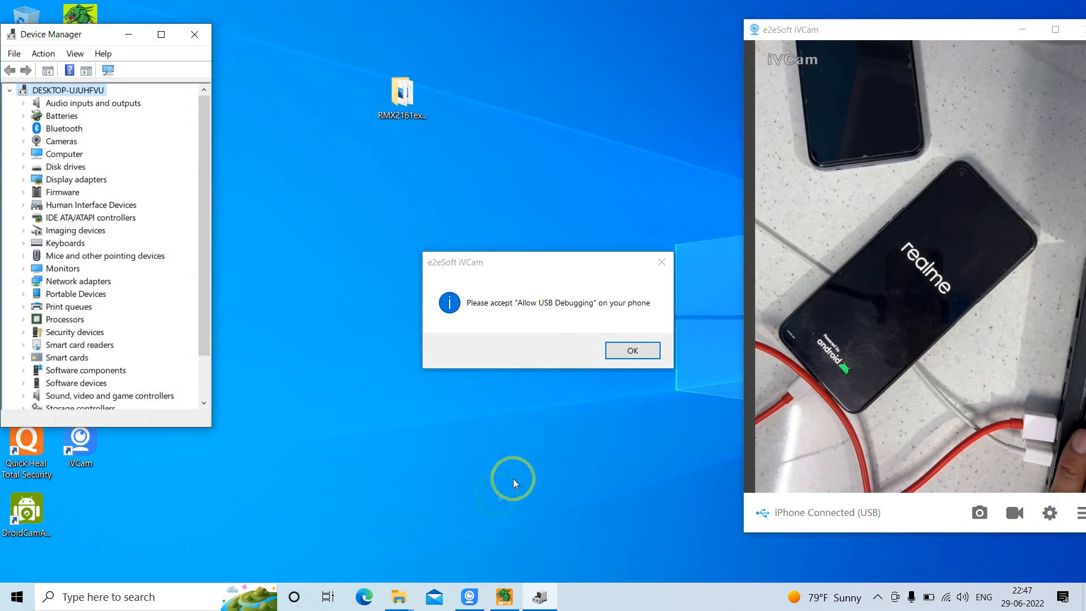
pyautogui.click(504, 596)
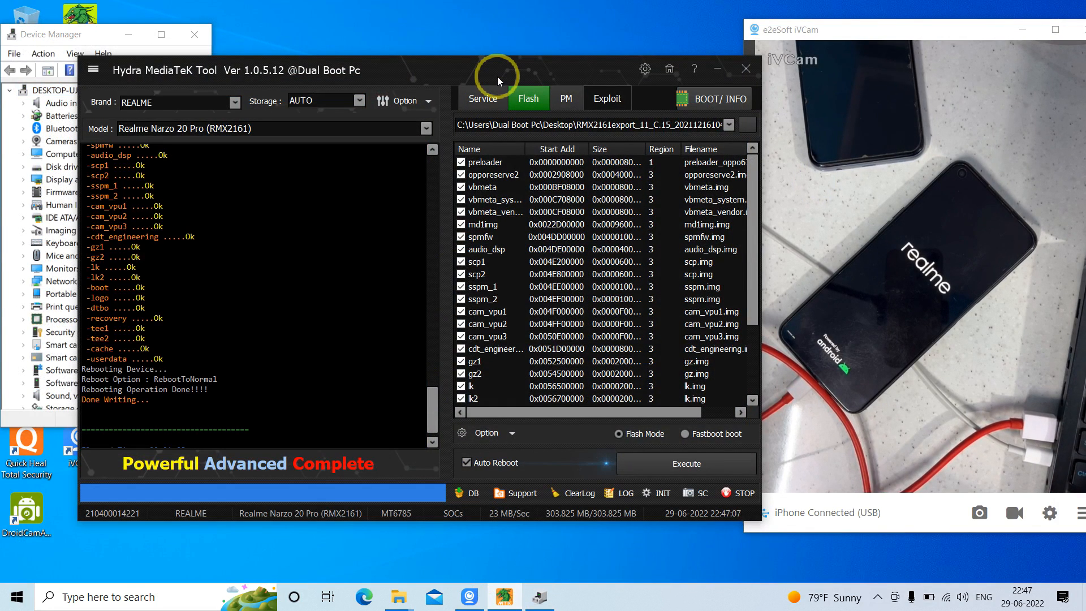
# Check the firmware partition list once more from preloader down to userdata and return to its beginning
pyautogui.rightClick(438, 40)
pyautogui.click(473, 90)
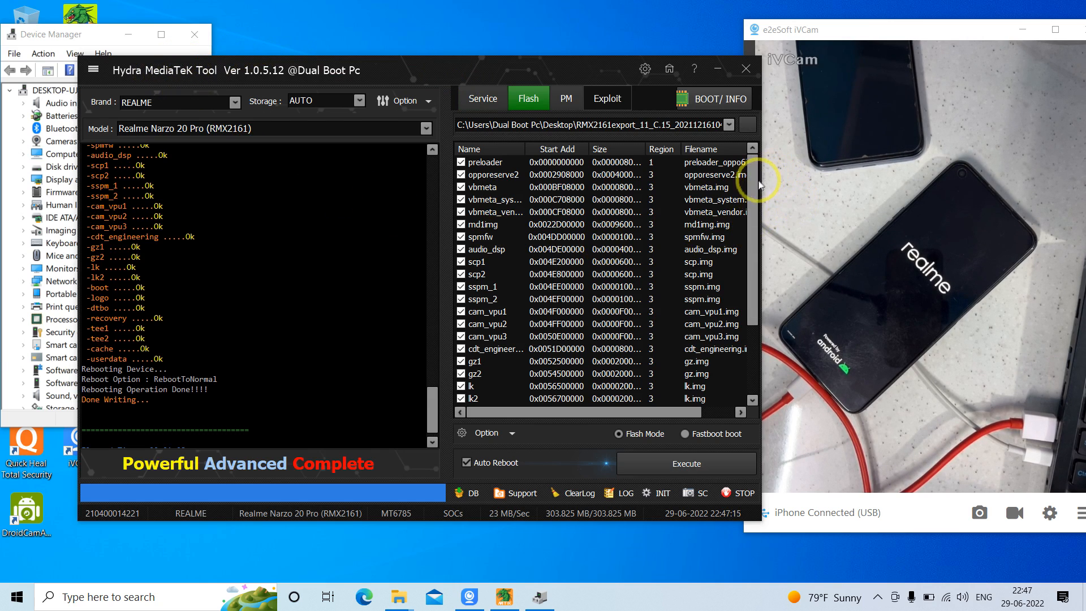
pyautogui.moveTo(756, 182); pyautogui.dragTo(738, 357)
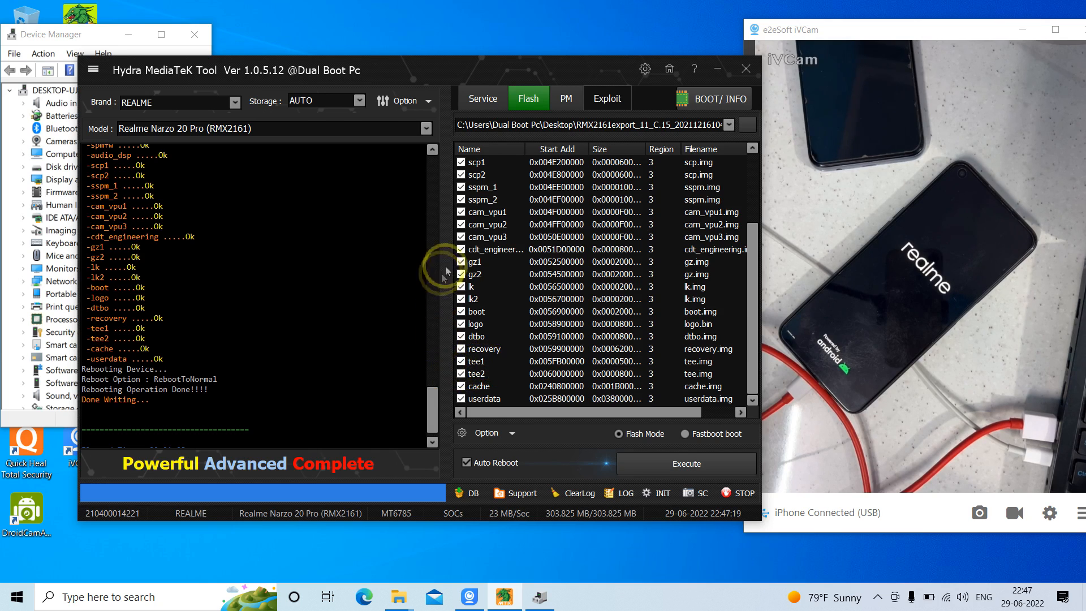
pyautogui.click(752, 176)
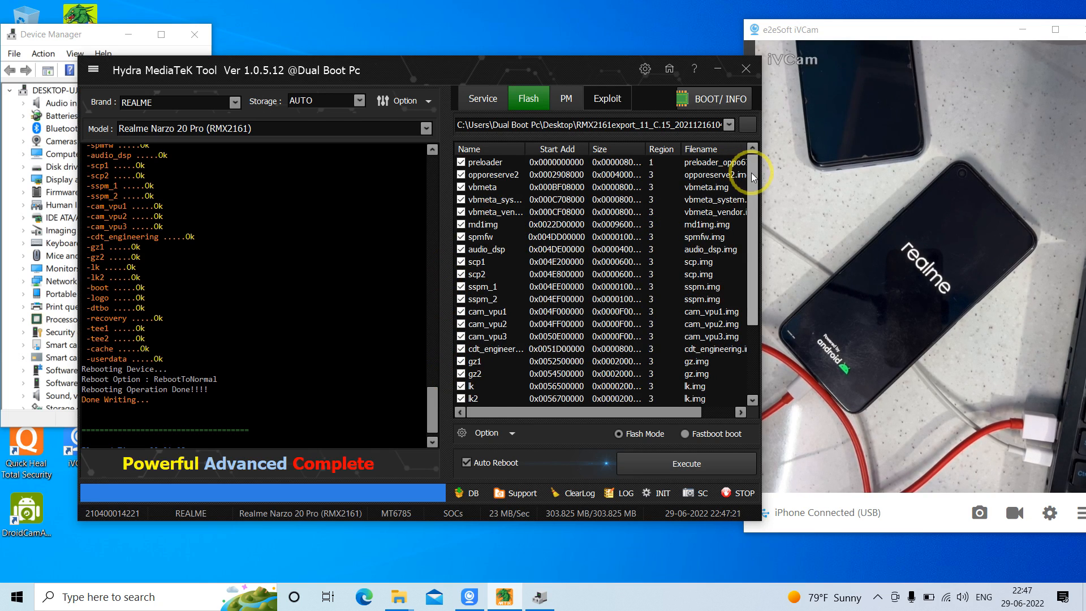